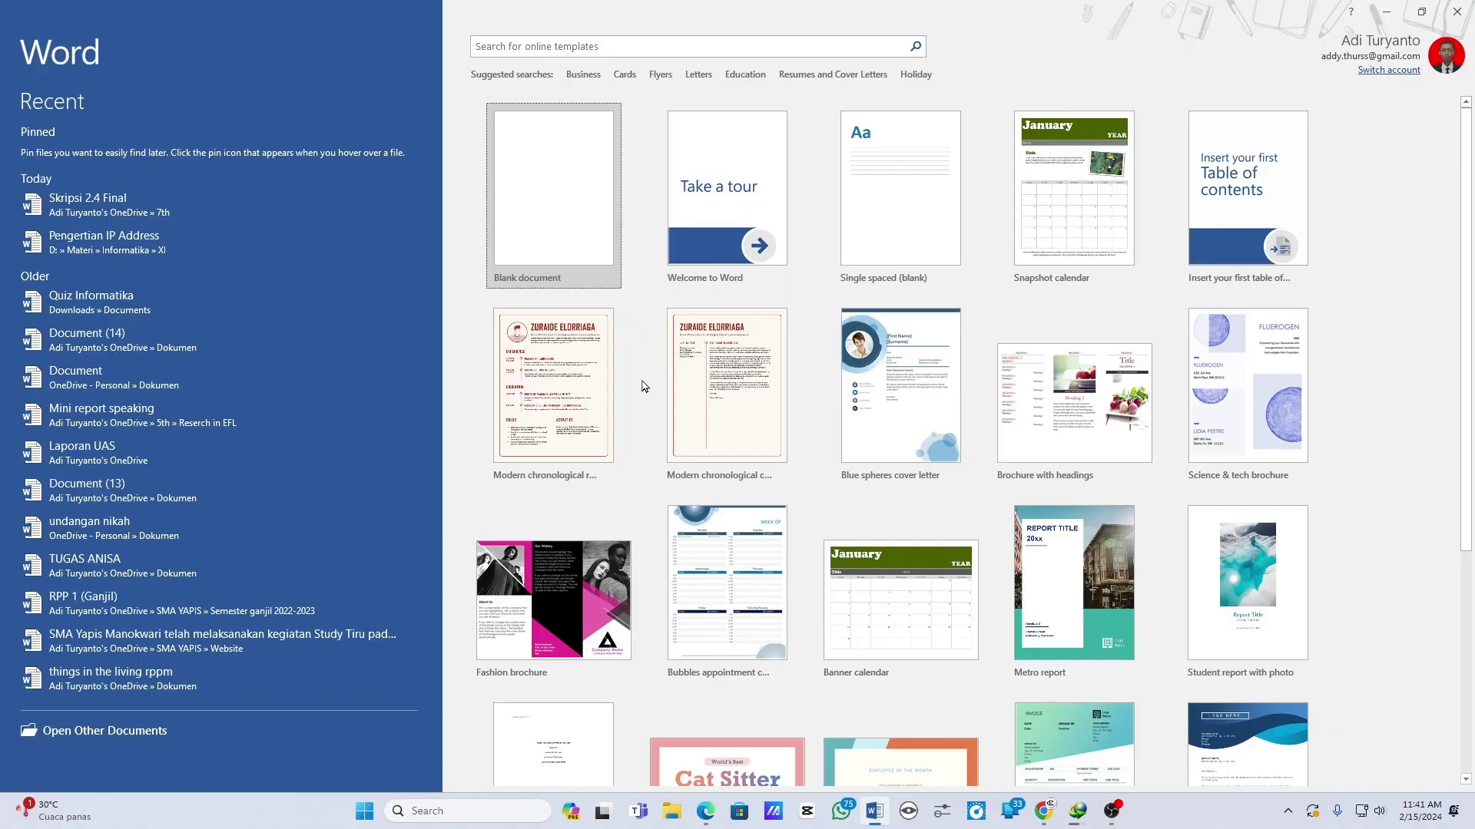
Create a new blank document, Document1, from the Word start screen
click(586, 225)
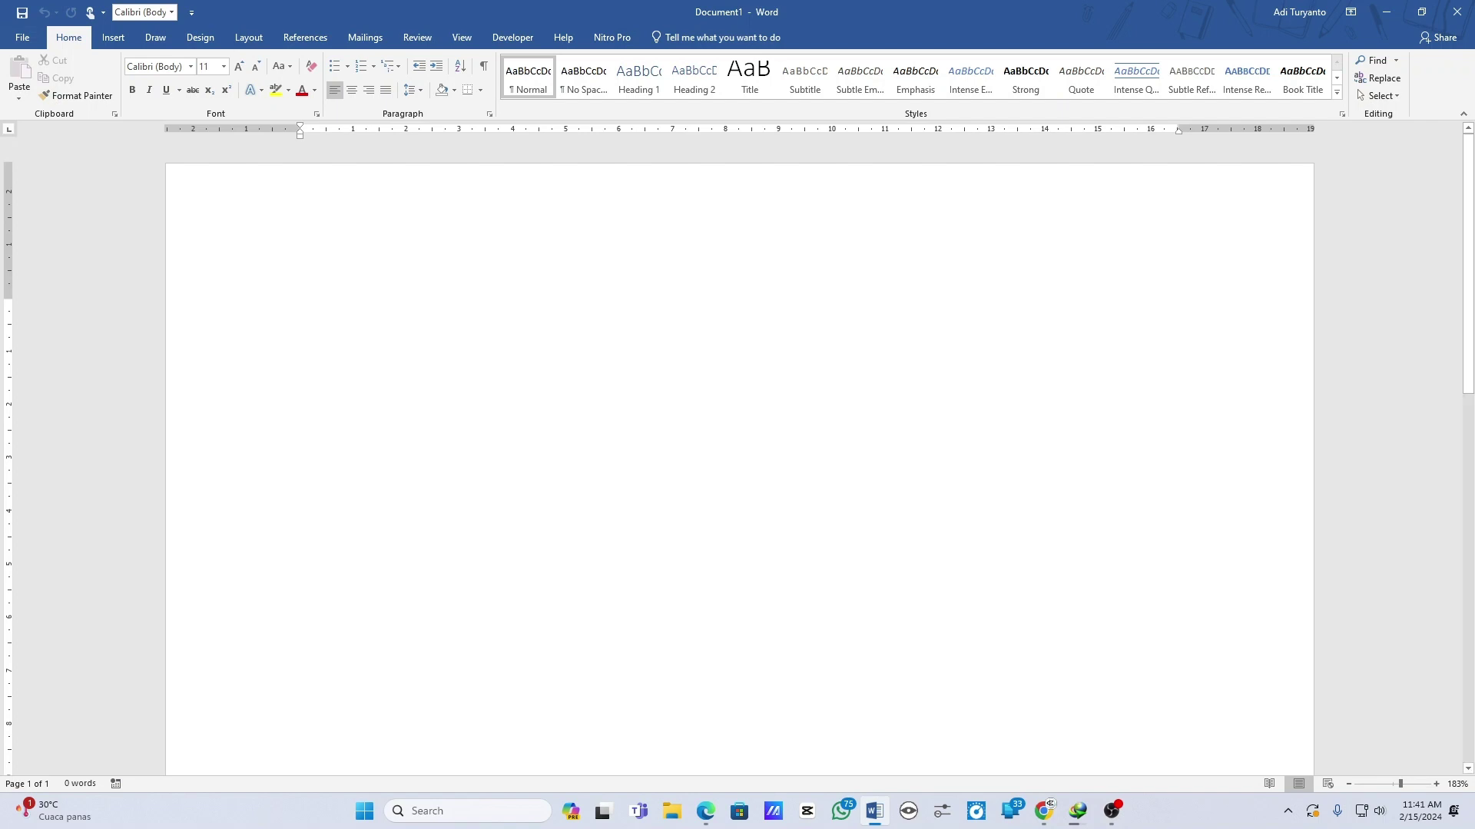
Insert the kitten image from the Pictures folder, arriving at 16.91 × 12.7 cm
click(113, 37)
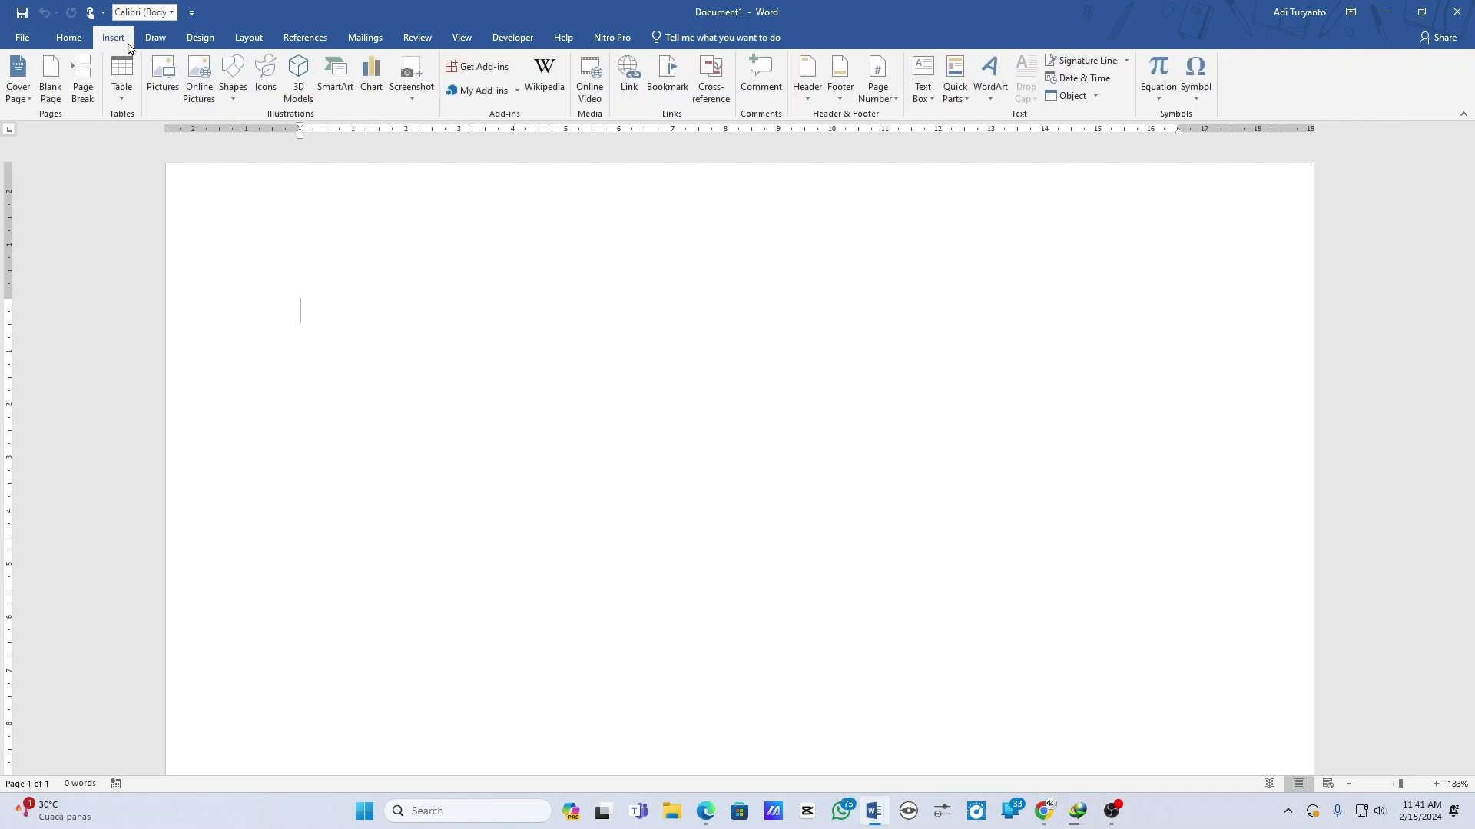
click(171, 104)
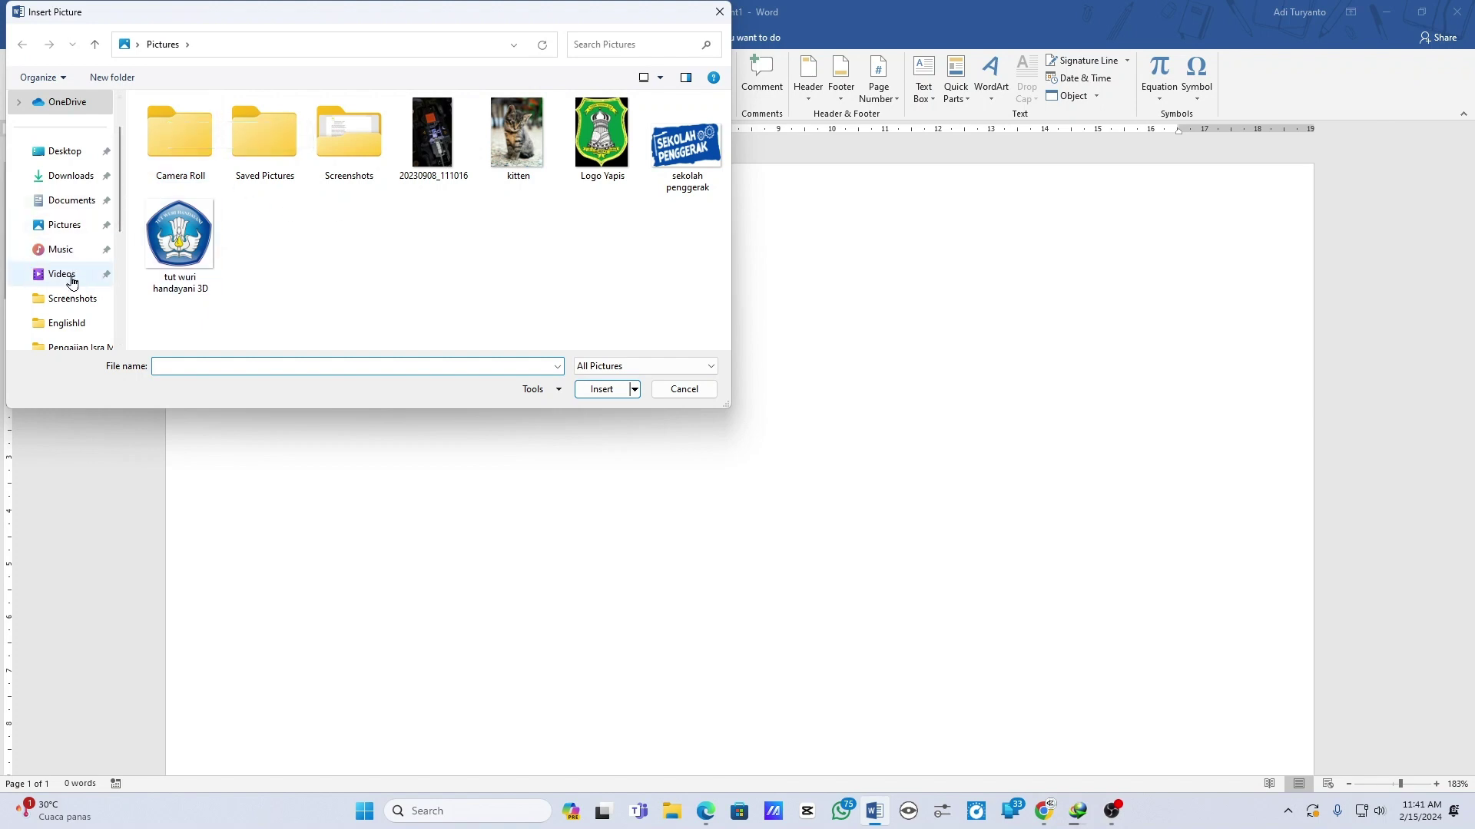
scroll(69, 247, down, 1)
scroll(68, 240, down, 2)
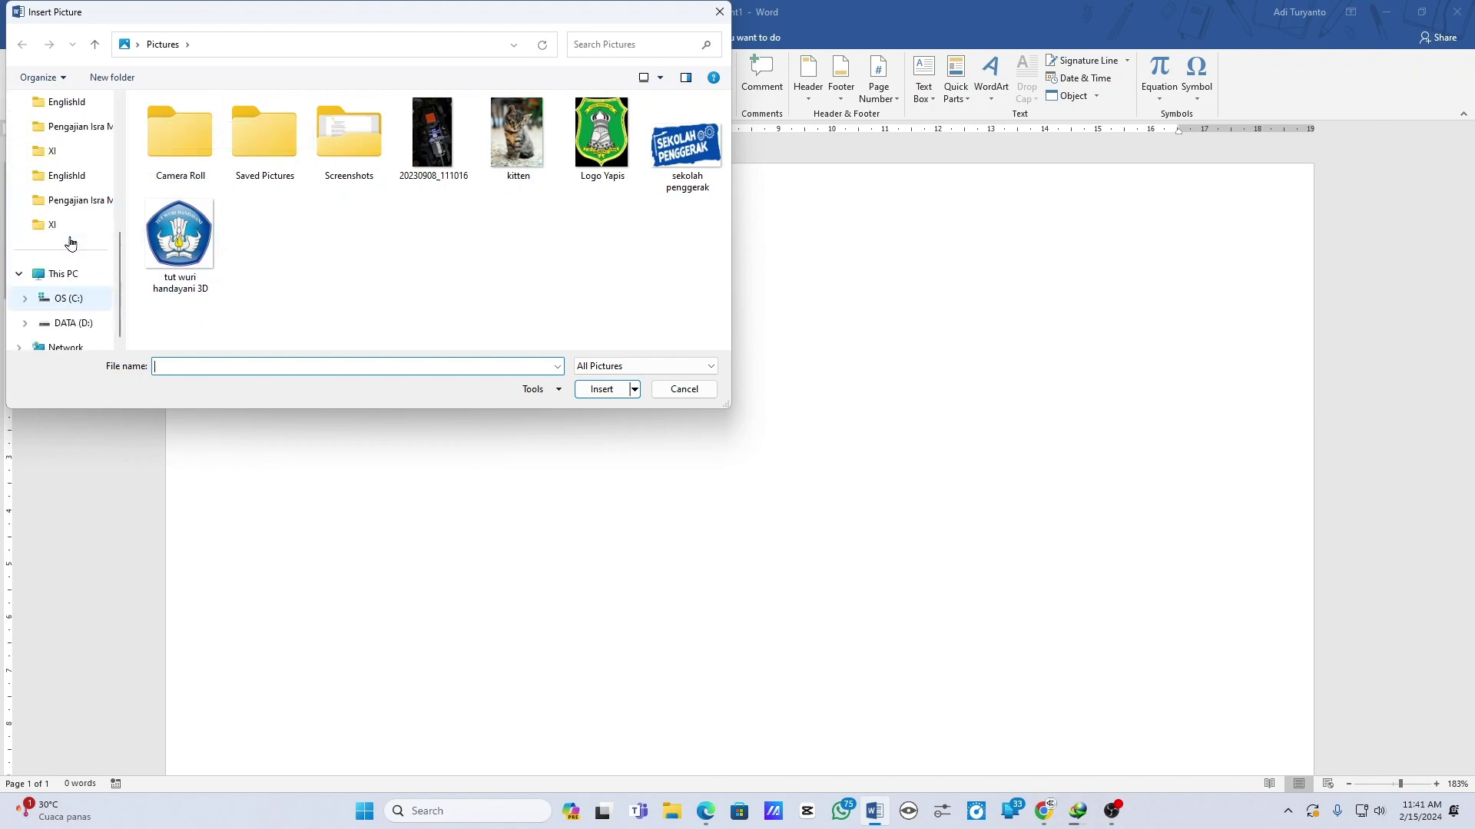
scroll(67, 239, up, 5)
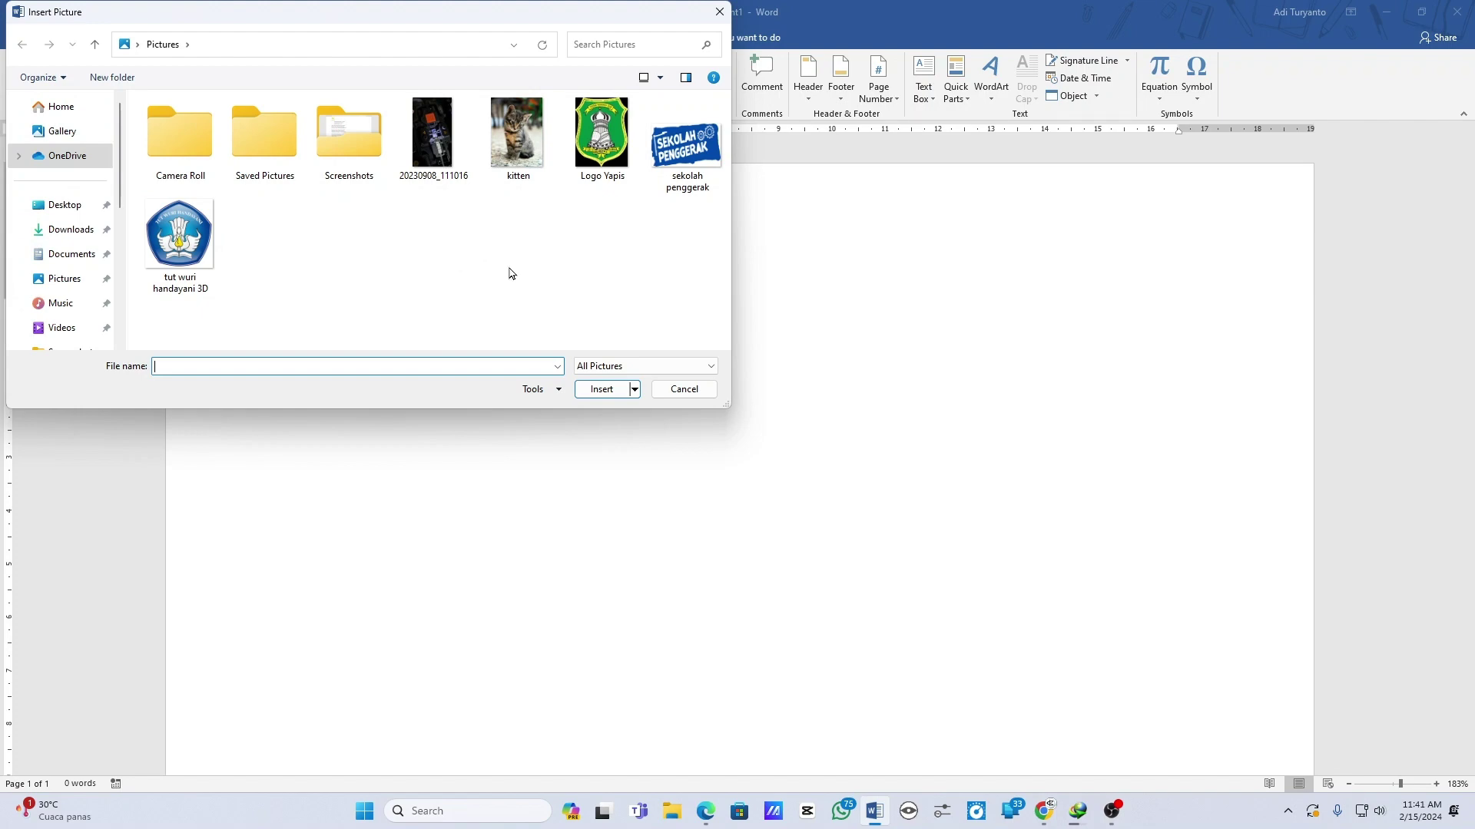
mouse_move(518, 137)
click(528, 160)
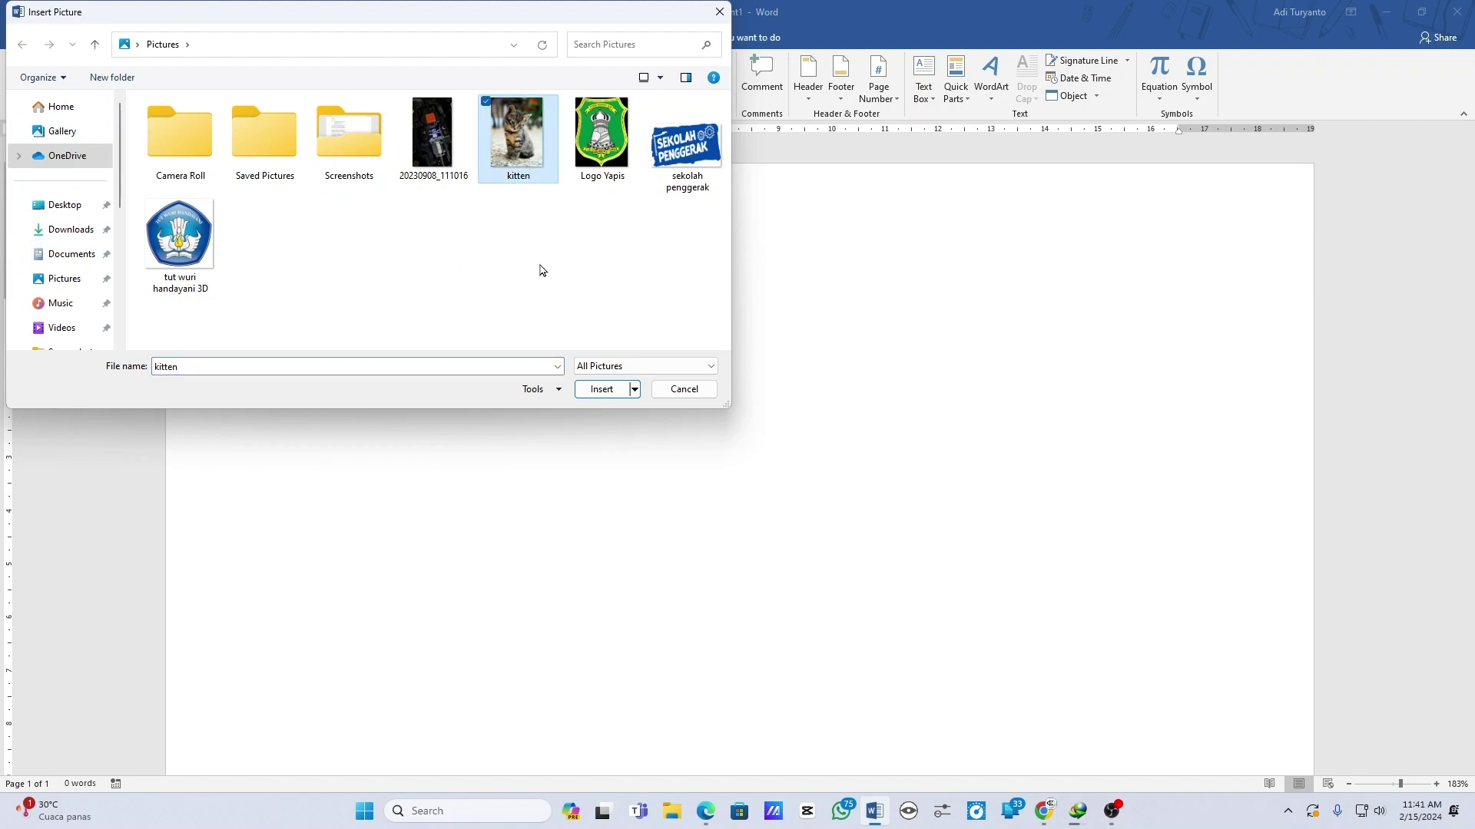
click(603, 390)
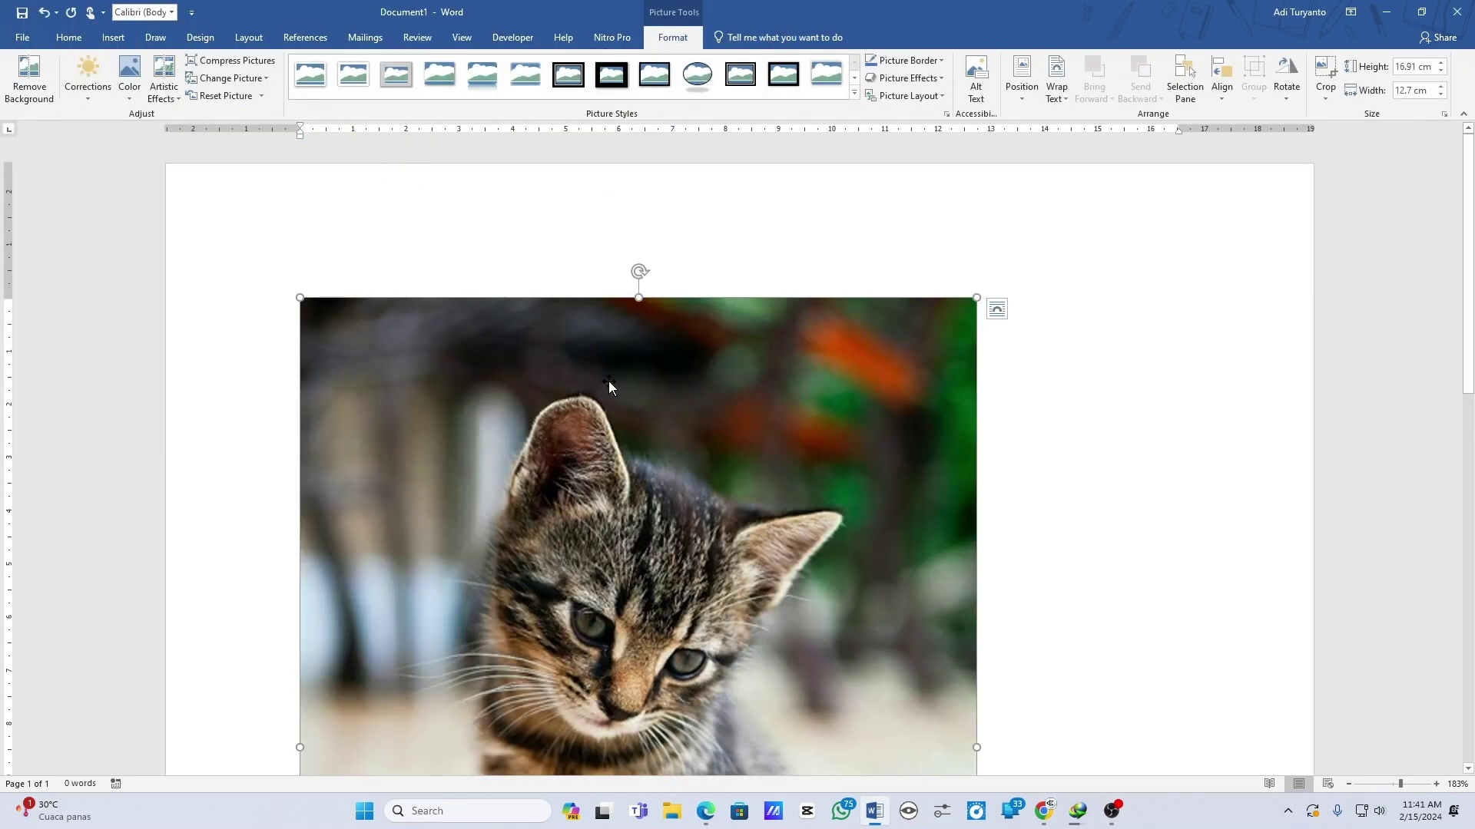
Zoom out and drag the photo's lower-right corner to shrink it to about 10.84 × 8.14 cm
scroll(676, 439, down, 2)
scroll(680, 440, down, 1)
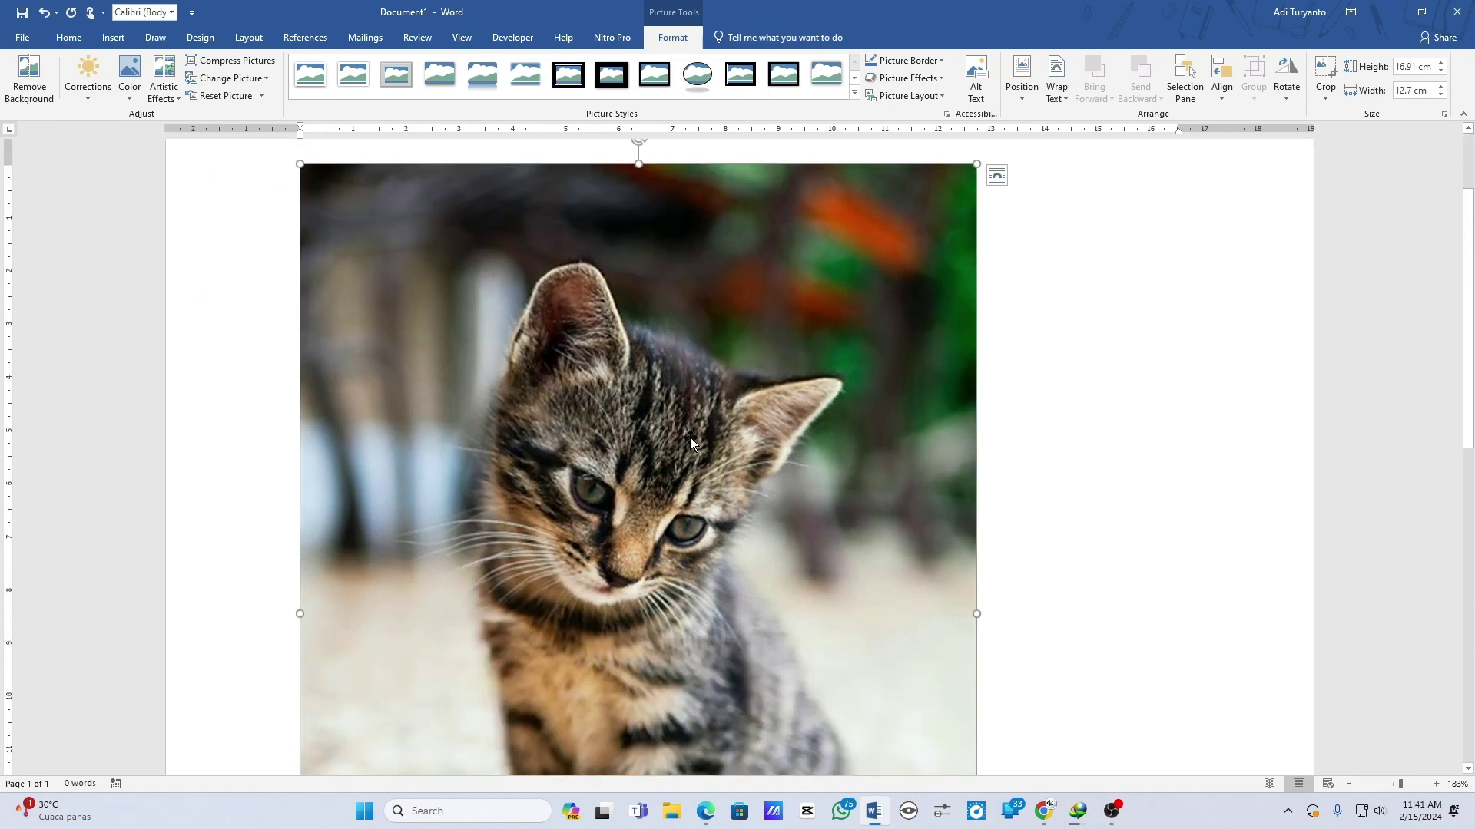
ctrl+scroll(689, 441, down, 1)
ctrl+scroll(690, 442, down, 7)
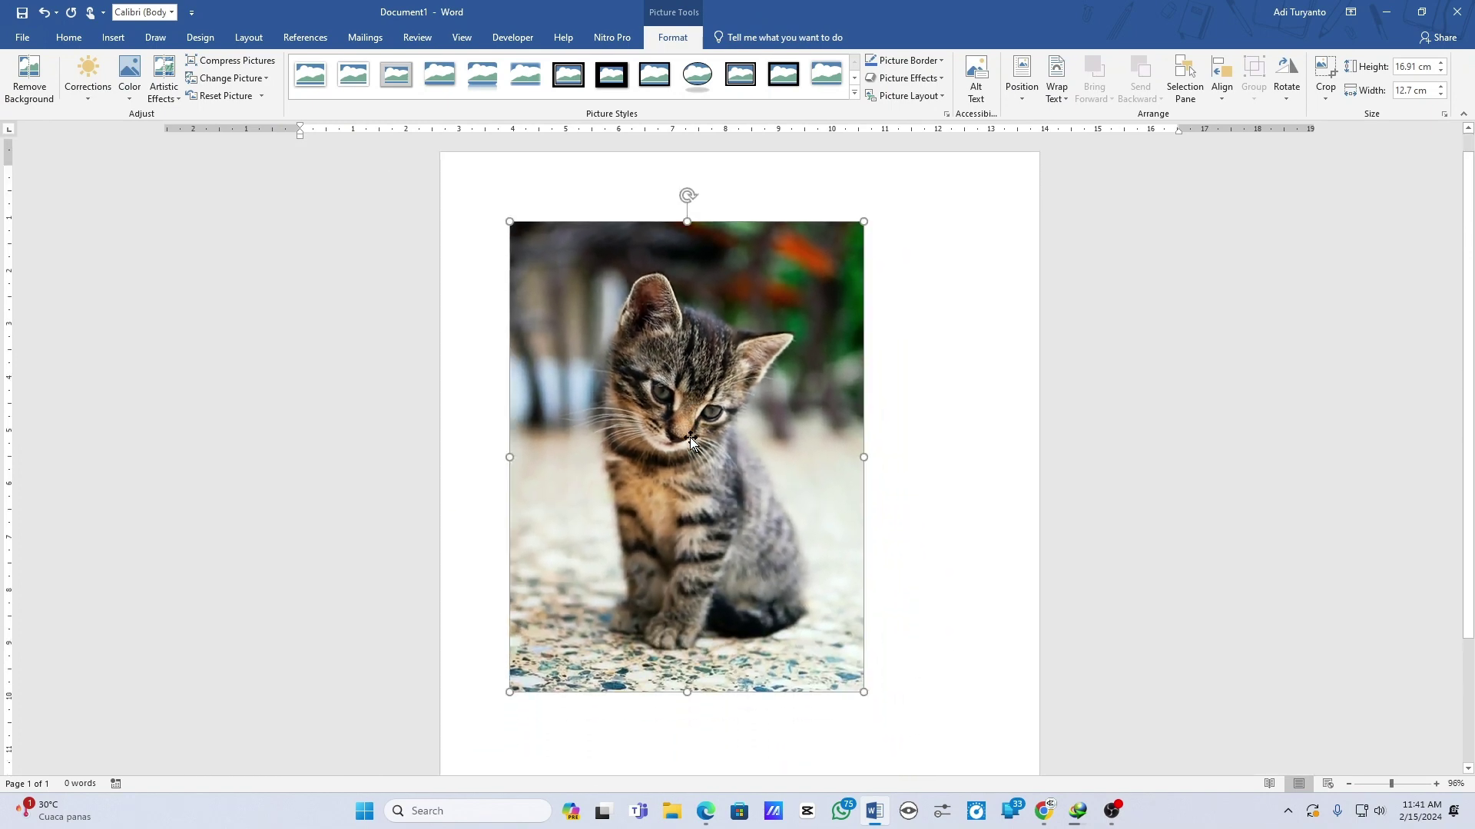
click(920, 596)
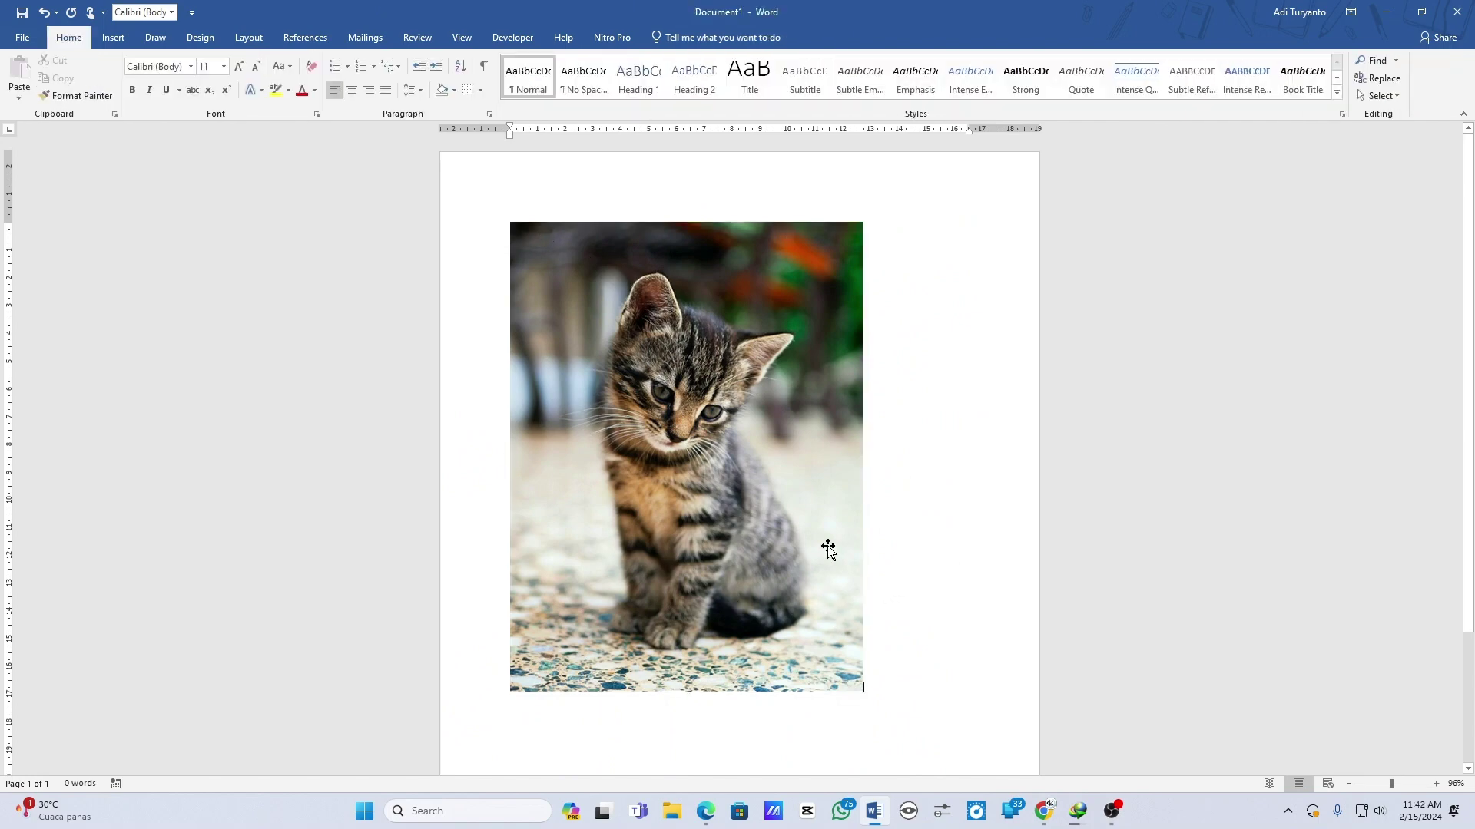
click(717, 529)
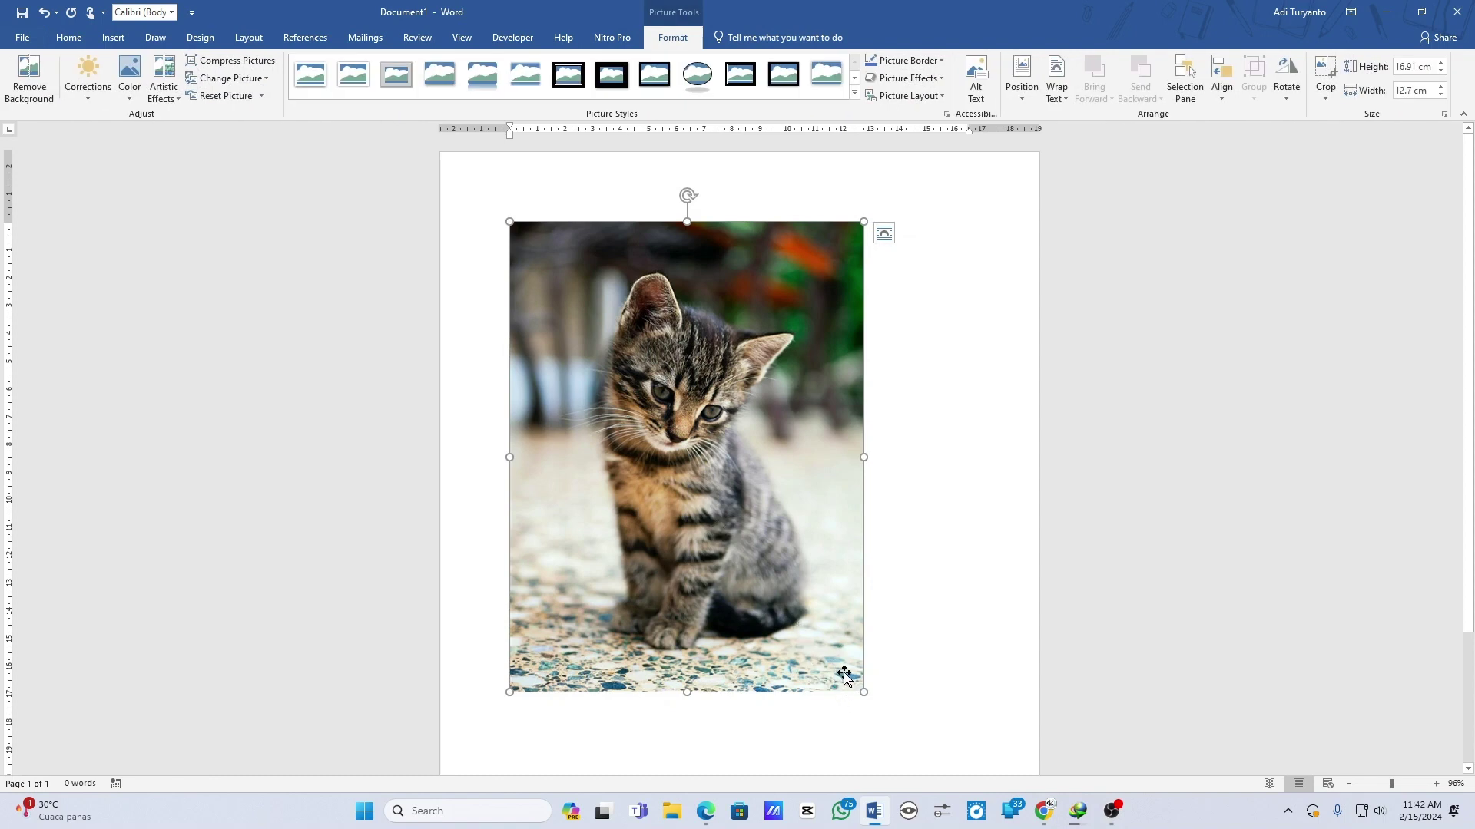
mouse_move(863, 692)
mouse_down()
mouse_move(703, 474)
mouse_move(738, 522)
mouse_up()
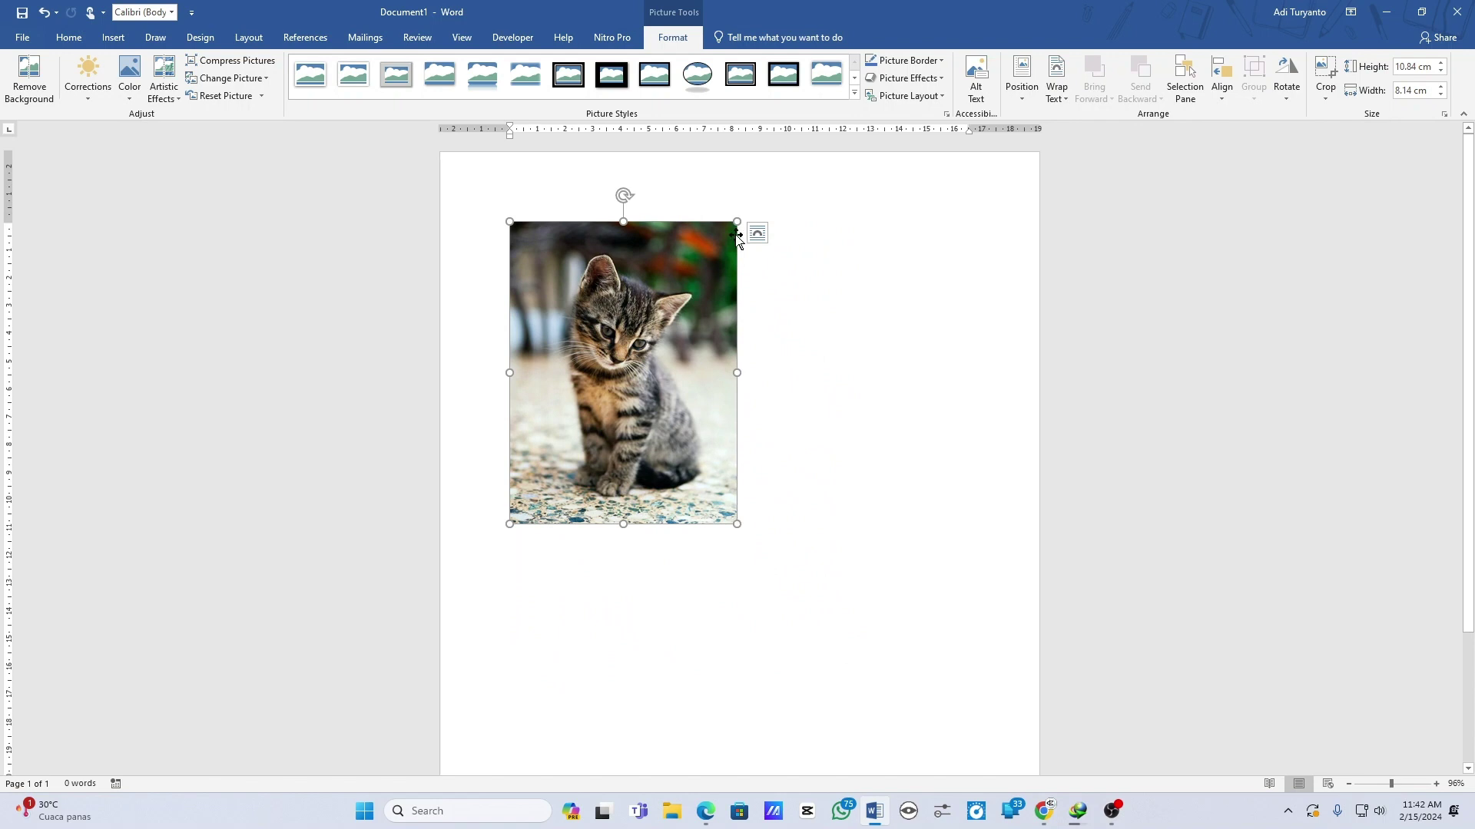
click(827, 443)
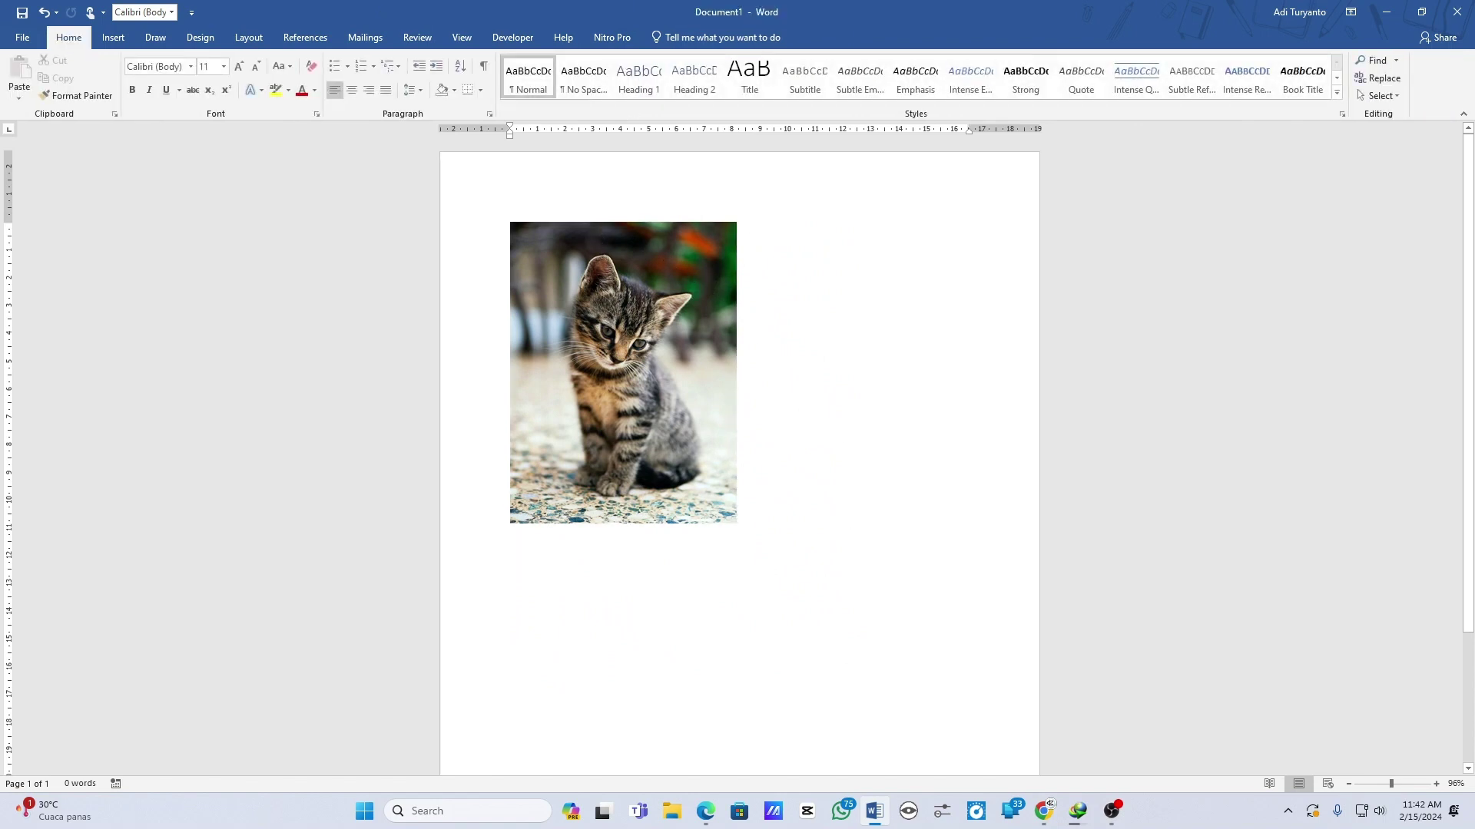
click(695, 471)
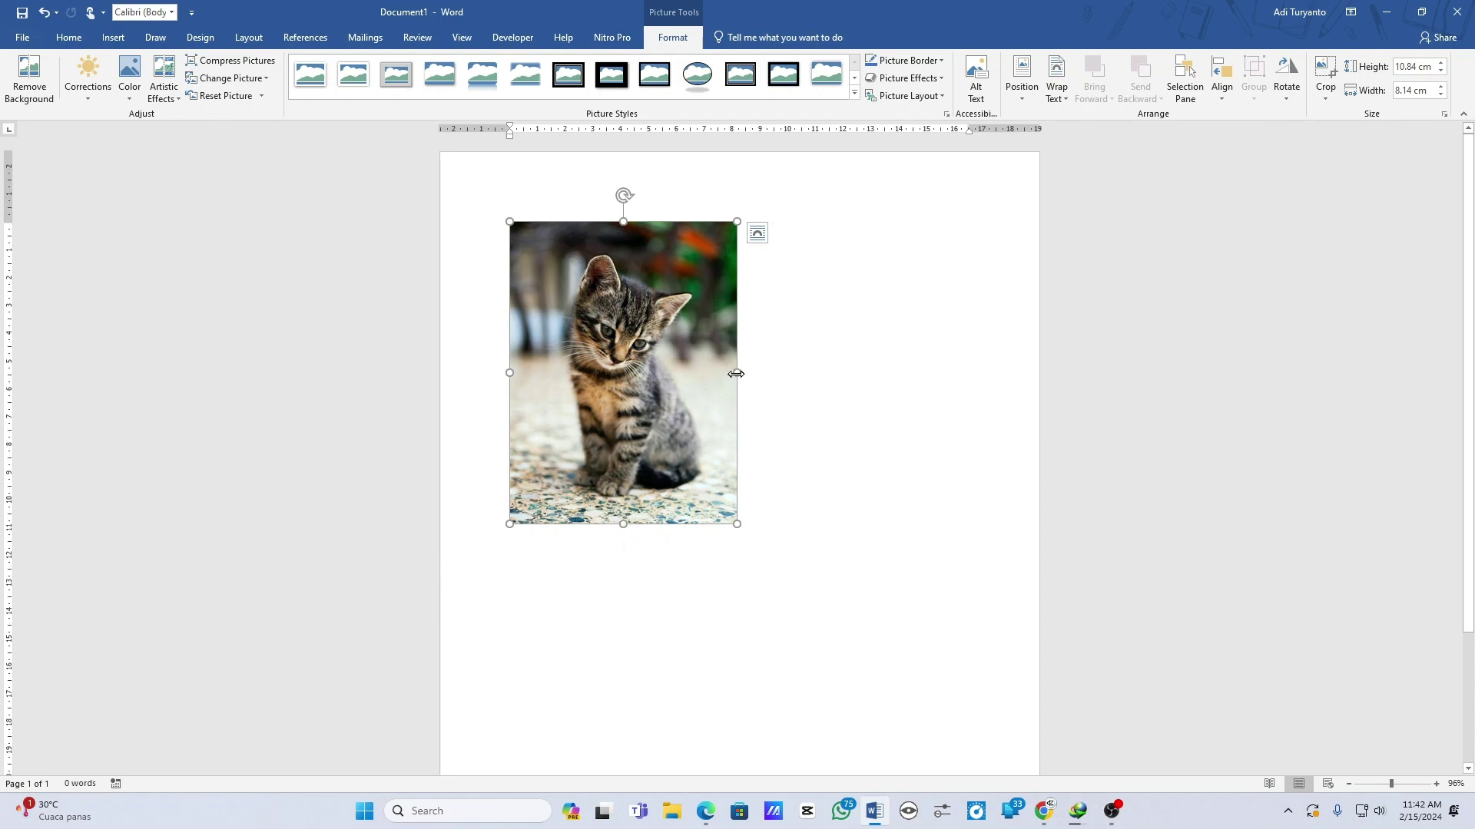
Try resizing the photo from its side and bottom handles, then undo those changes
mouse_move(735, 374)
mouse_down()
mouse_move(690, 374)
mouse_move(832, 379)
mouse_move(675, 394)
mouse_move(748, 390)
mouse_up()
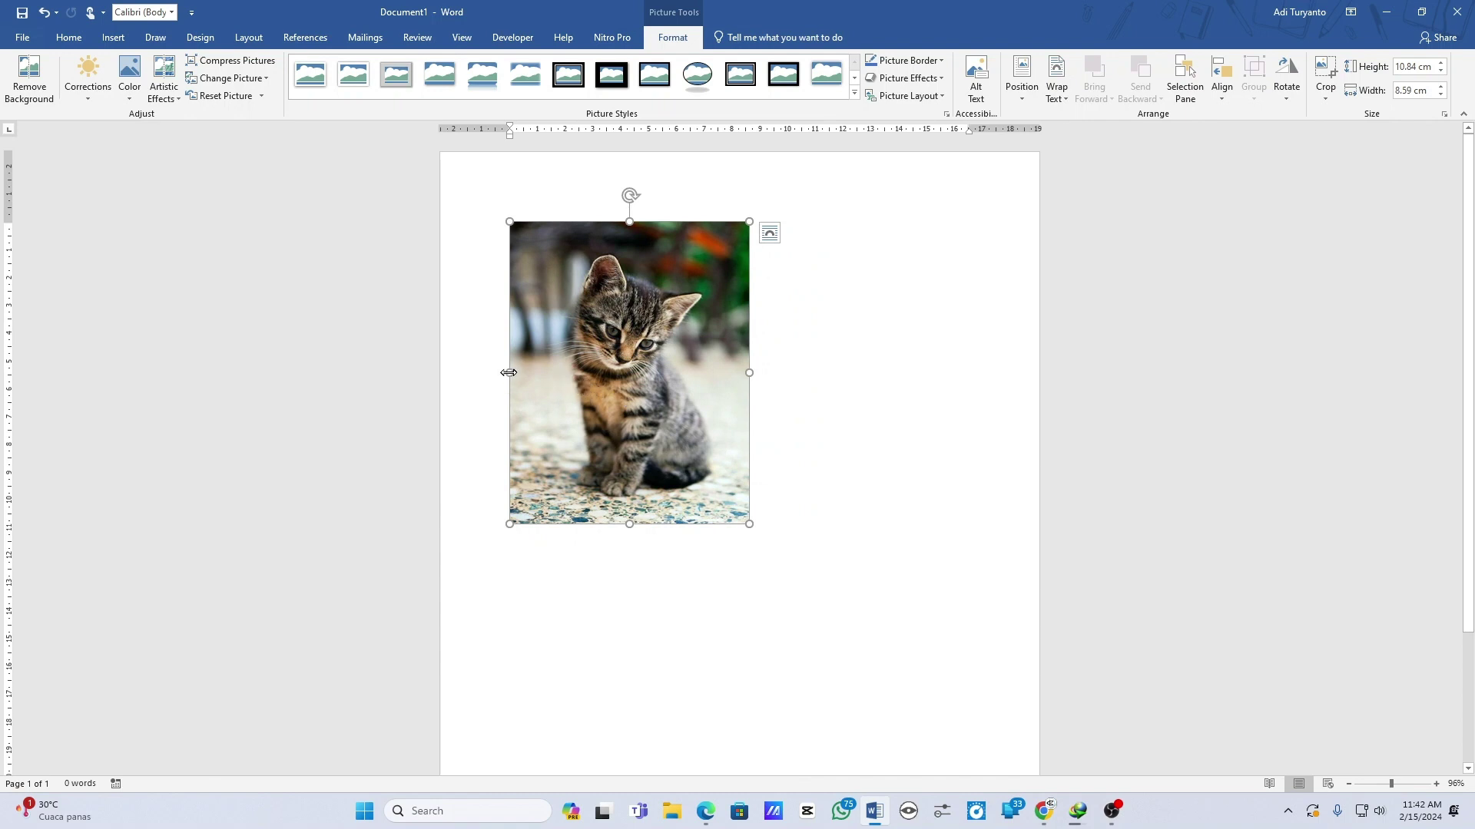
mouse_move(511, 373)
mouse_down()
mouse_move(569, 374)
mouse_move(509, 373)
mouse_up()
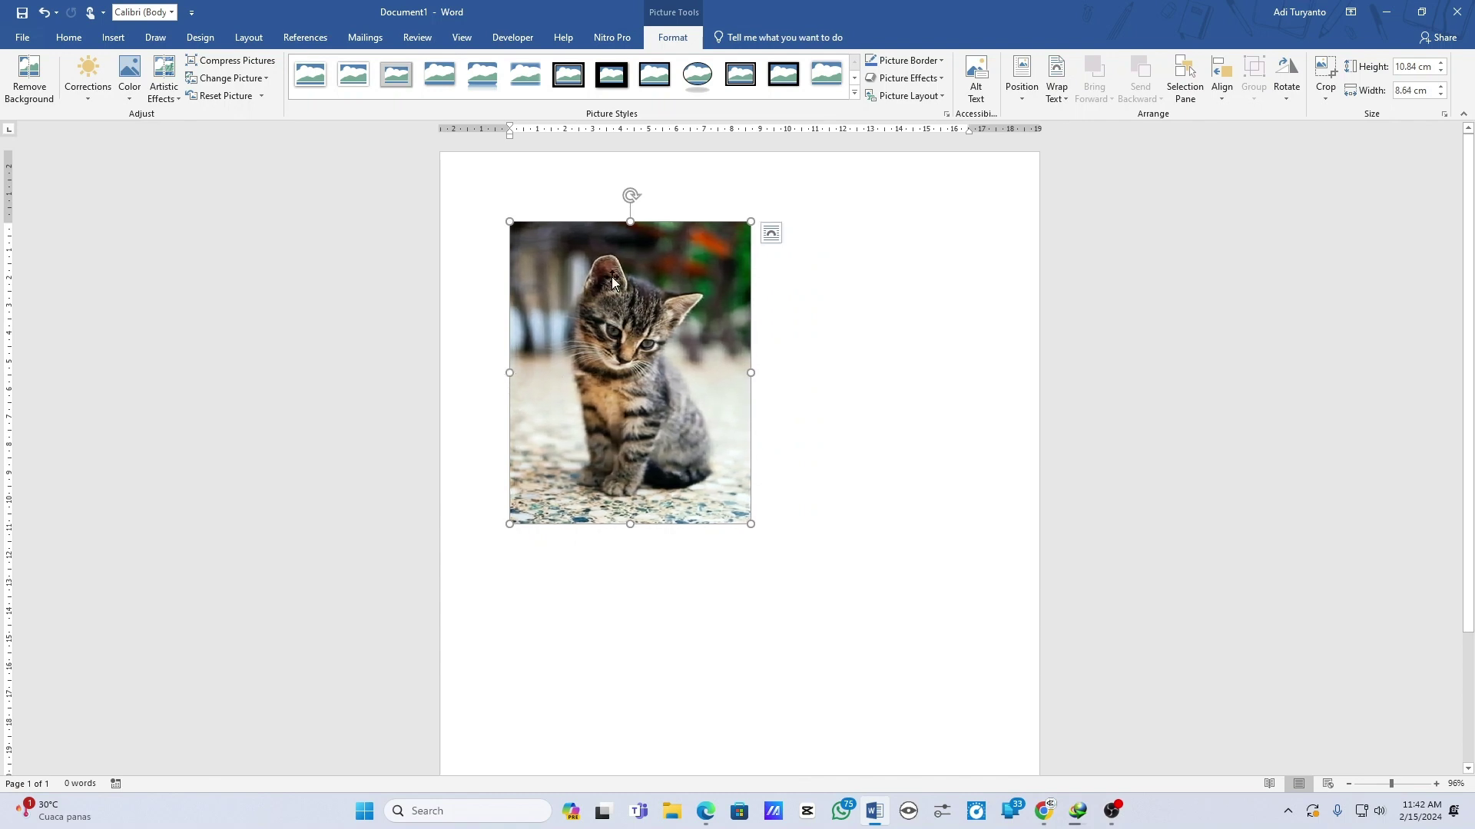
mouse_move(627, 232)
mouse_down()
mouse_move(624, 343)
mouse_move(638, 167)
mouse_up()
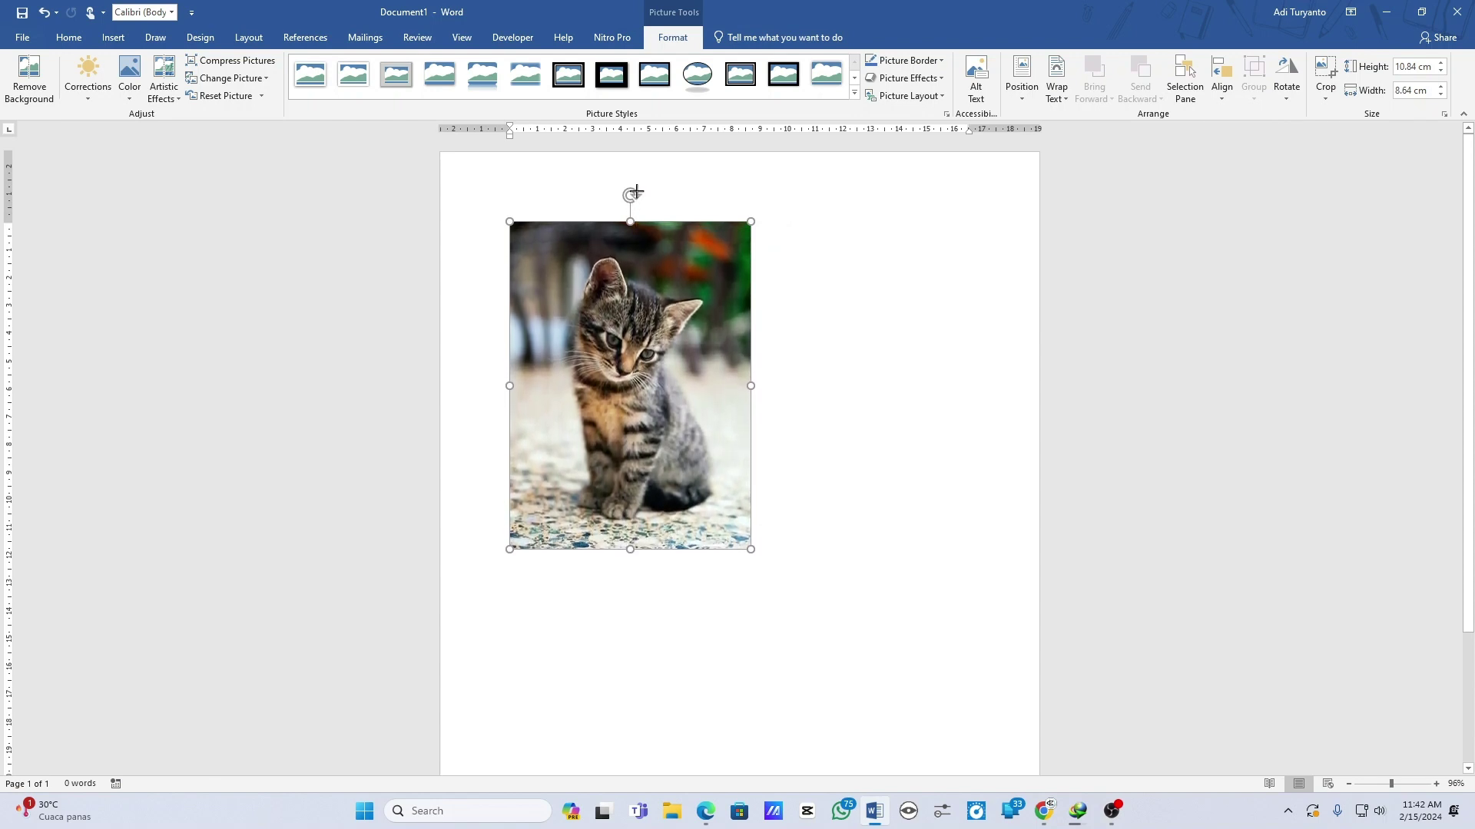
mouse_move(638, 167)
mouse_down()
mouse_move(641, 220)
mouse_move(645, 209)
mouse_up()
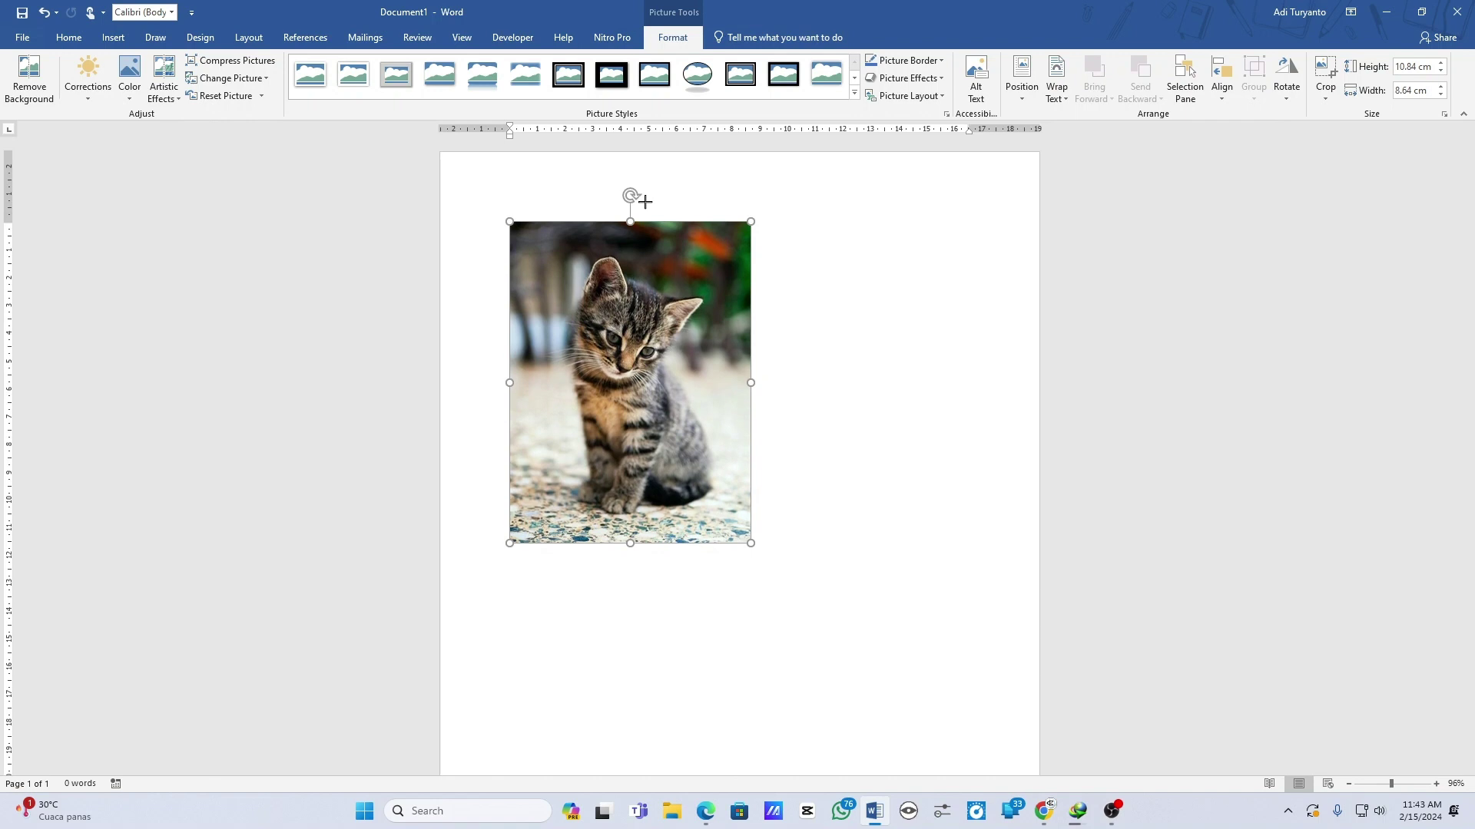
key(ctrl+z)
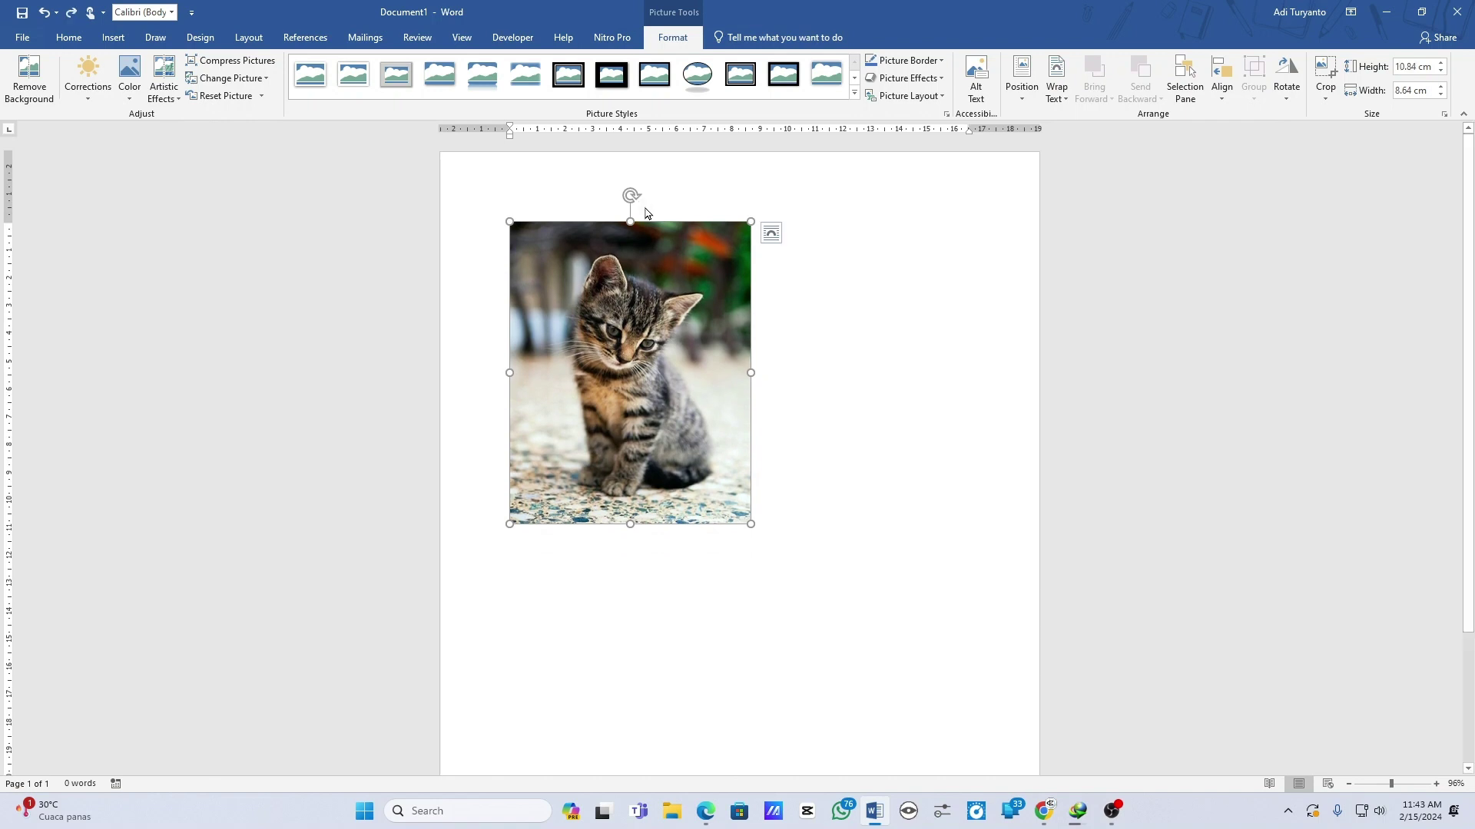
key(ctrl+z)
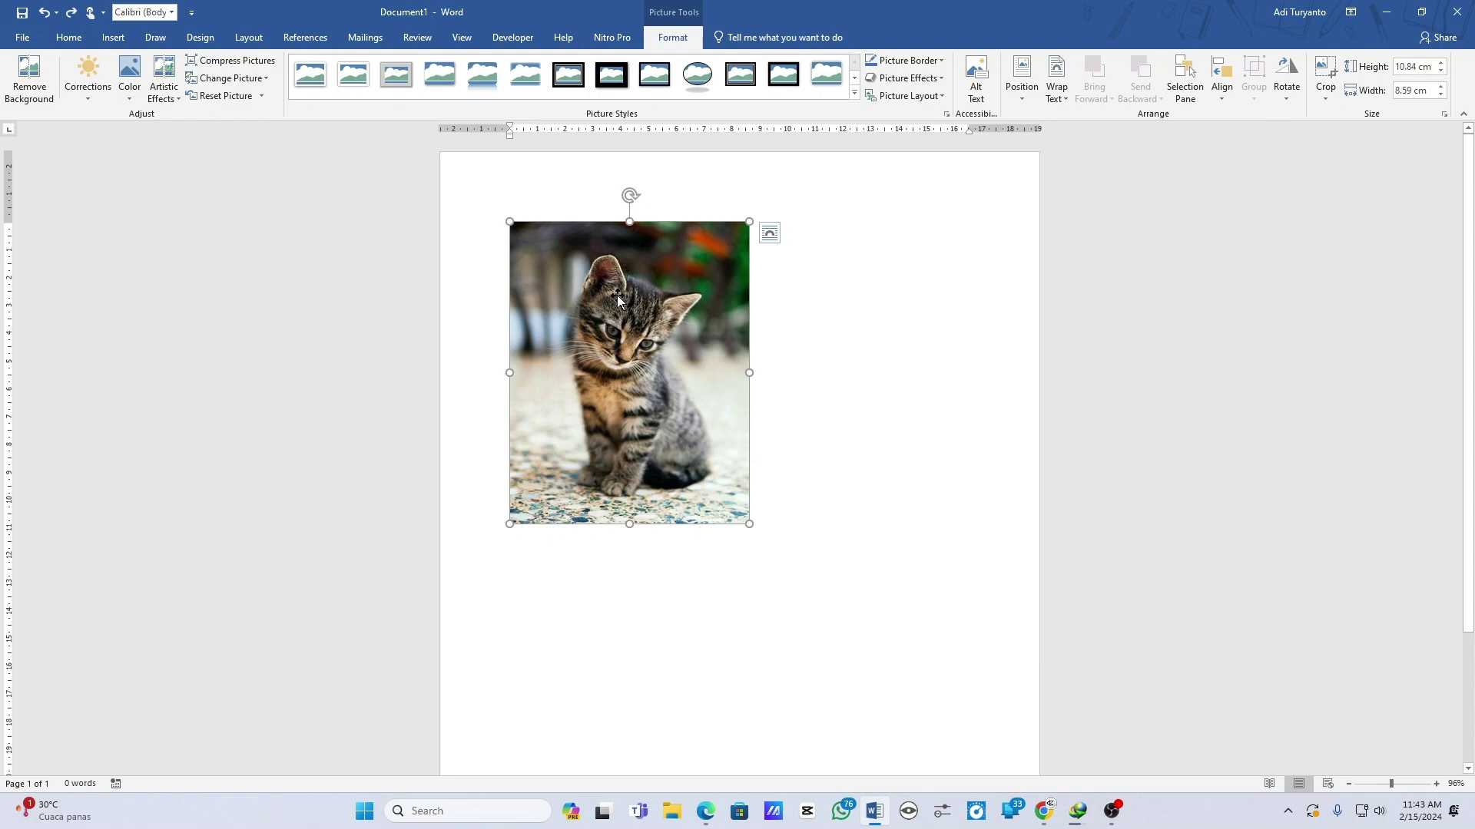
Drag the lower-right corner to enlarge the photo to 12.01 cm high by 9.51 cm wide
drag(656, 338, 711, 366)
drag(749, 526, 741, 506)
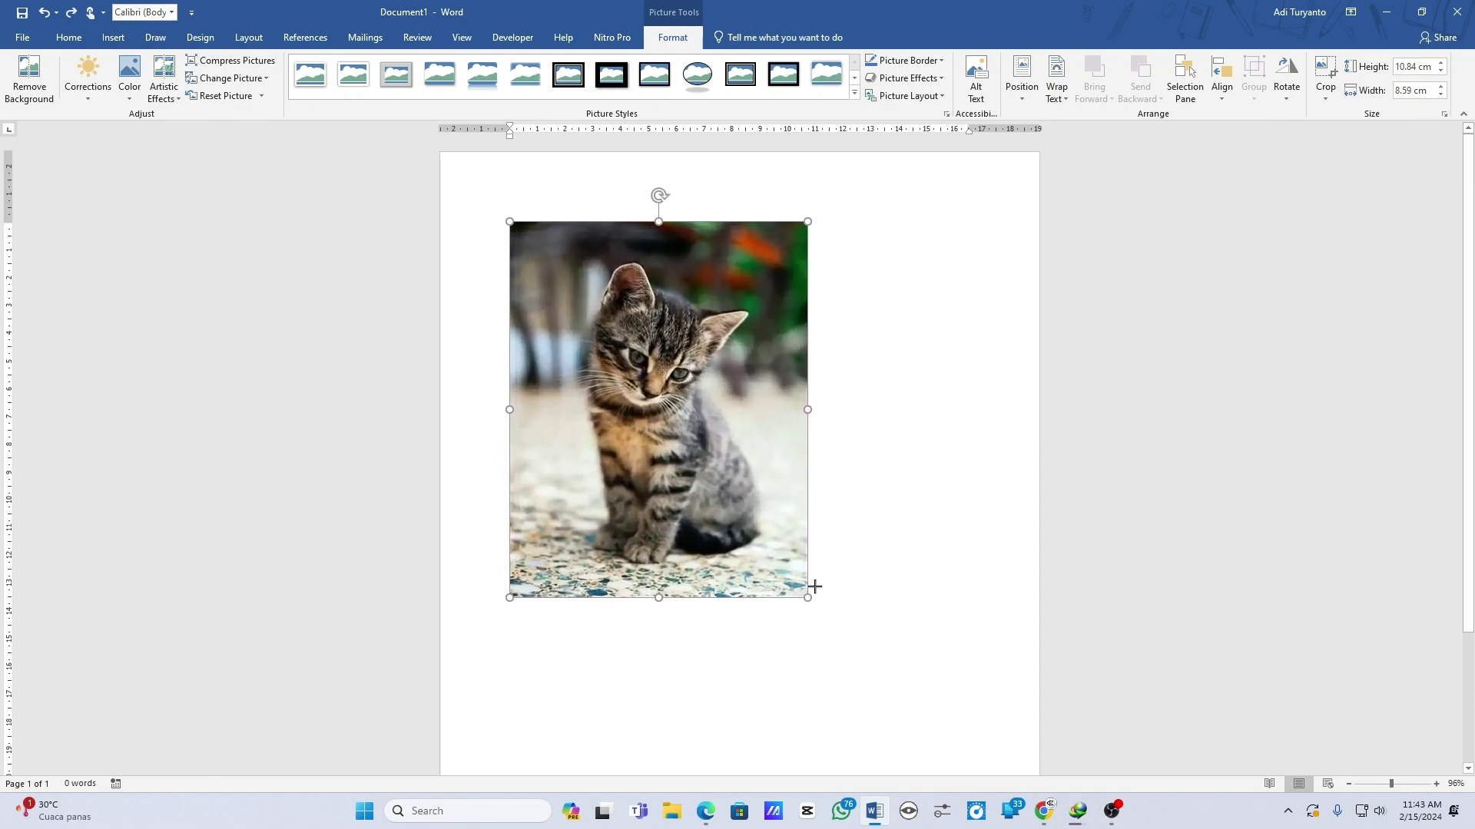
drag(741, 507, 765, 555)
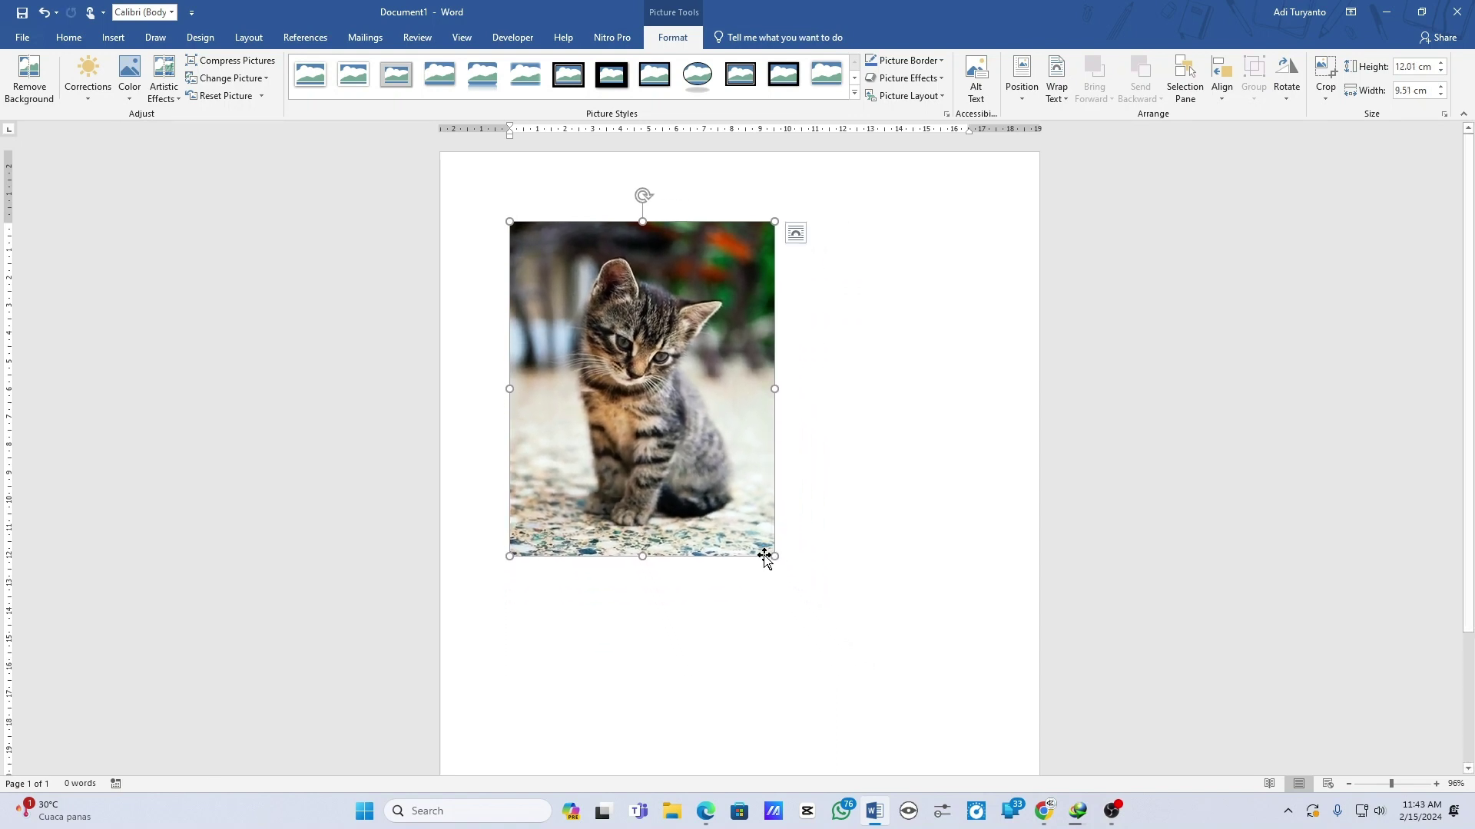
mouse_move(642, 418)
mouse_down()
mouse_move(791, 422)
mouse_move(671, 413)
mouse_move(688, 414)
mouse_up()
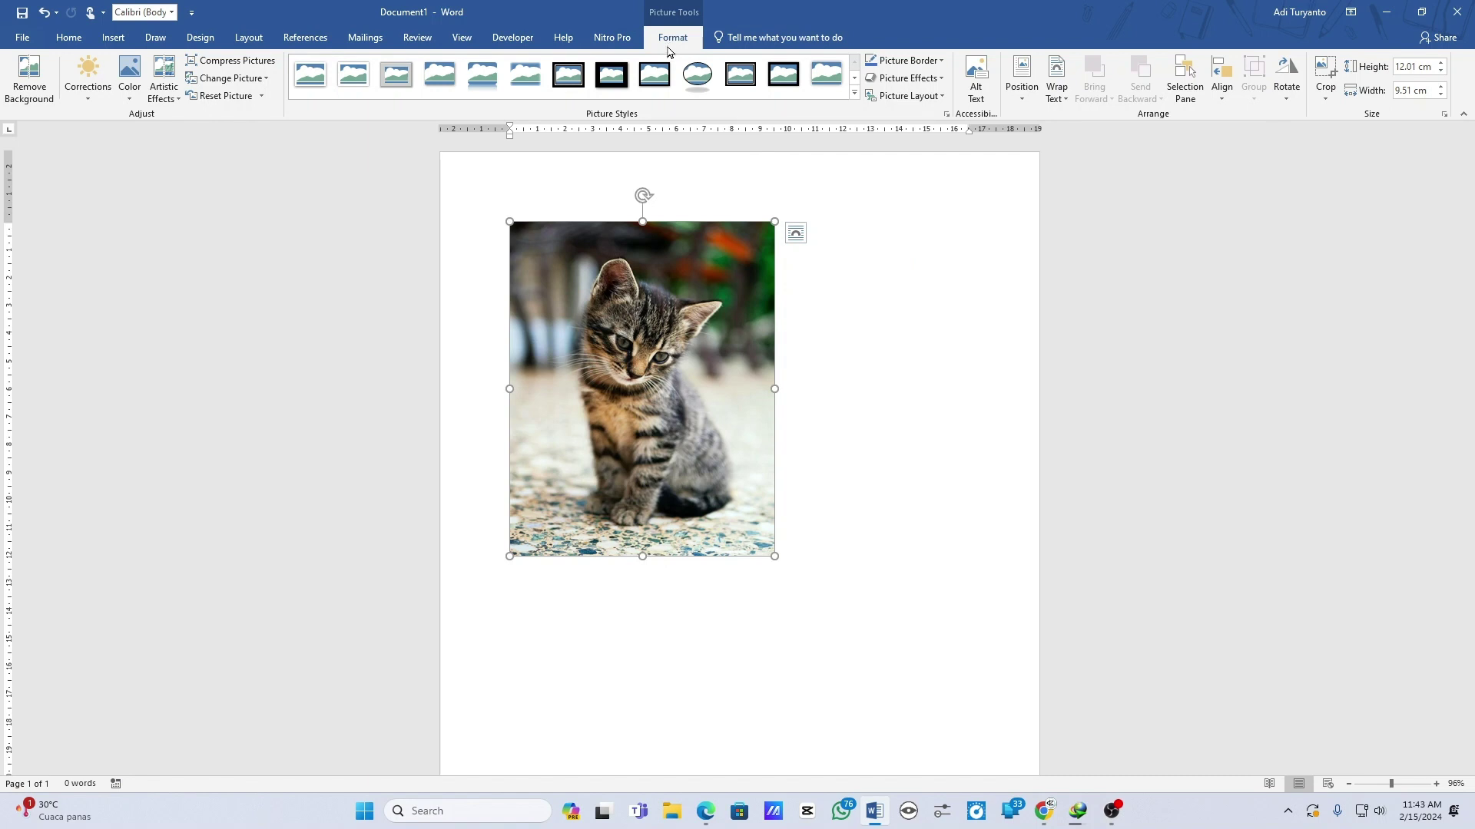
Set the photo's text wrapping to Tight and drag it slightly to the right
click(1029, 104)
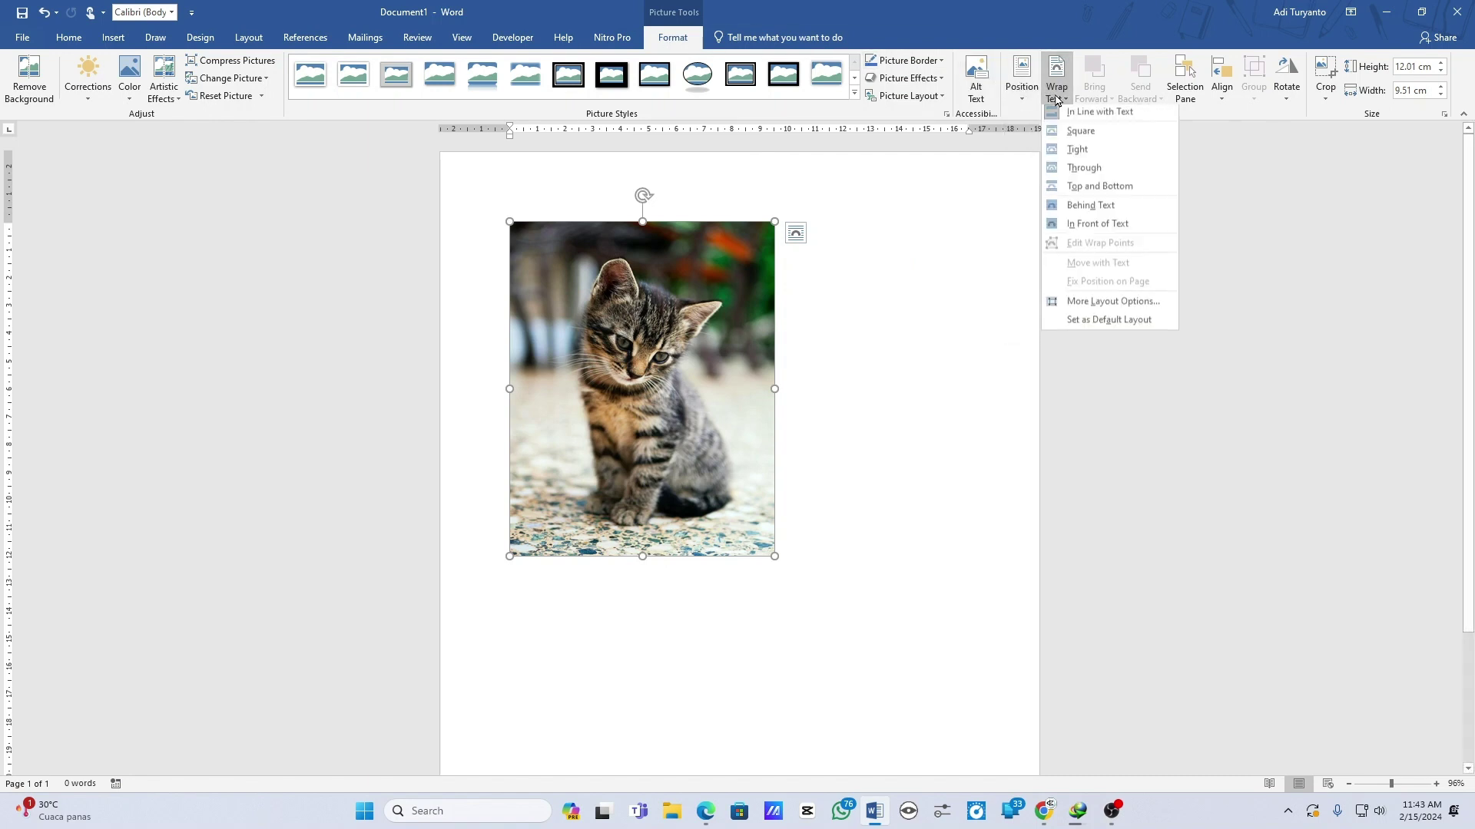
click(1056, 97)
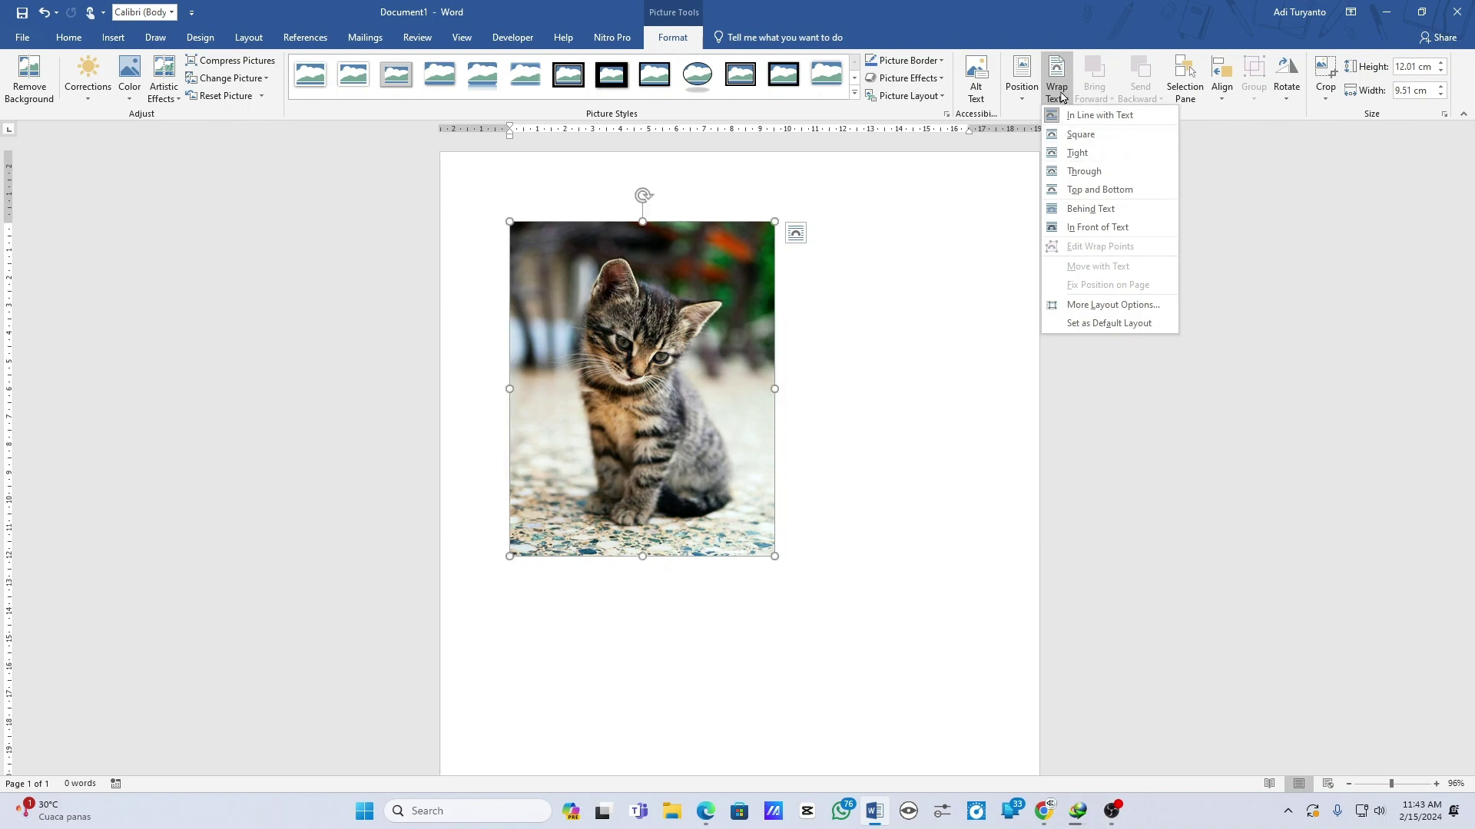
click(1062, 134)
click(798, 242)
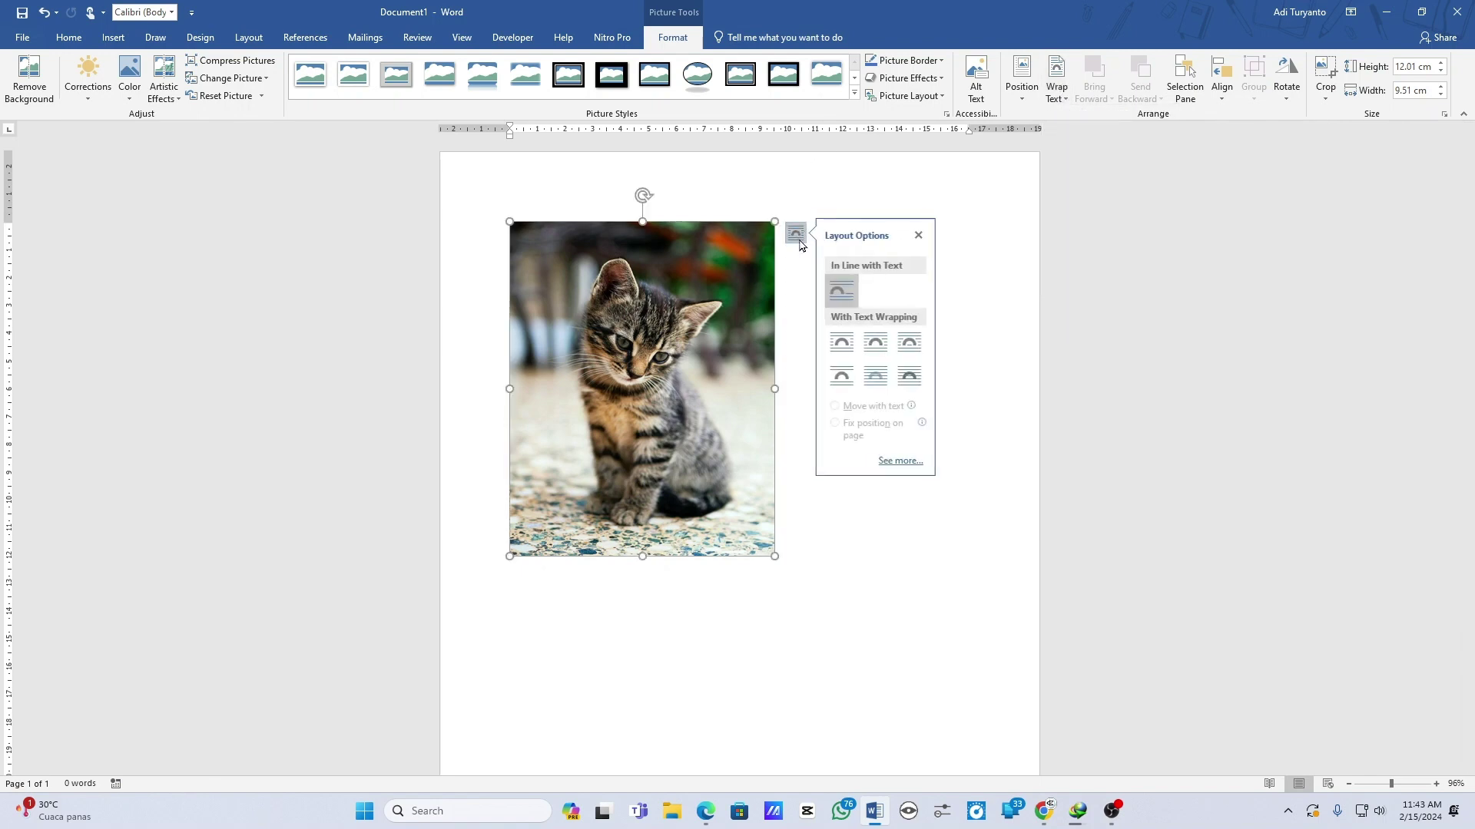
click(886, 353)
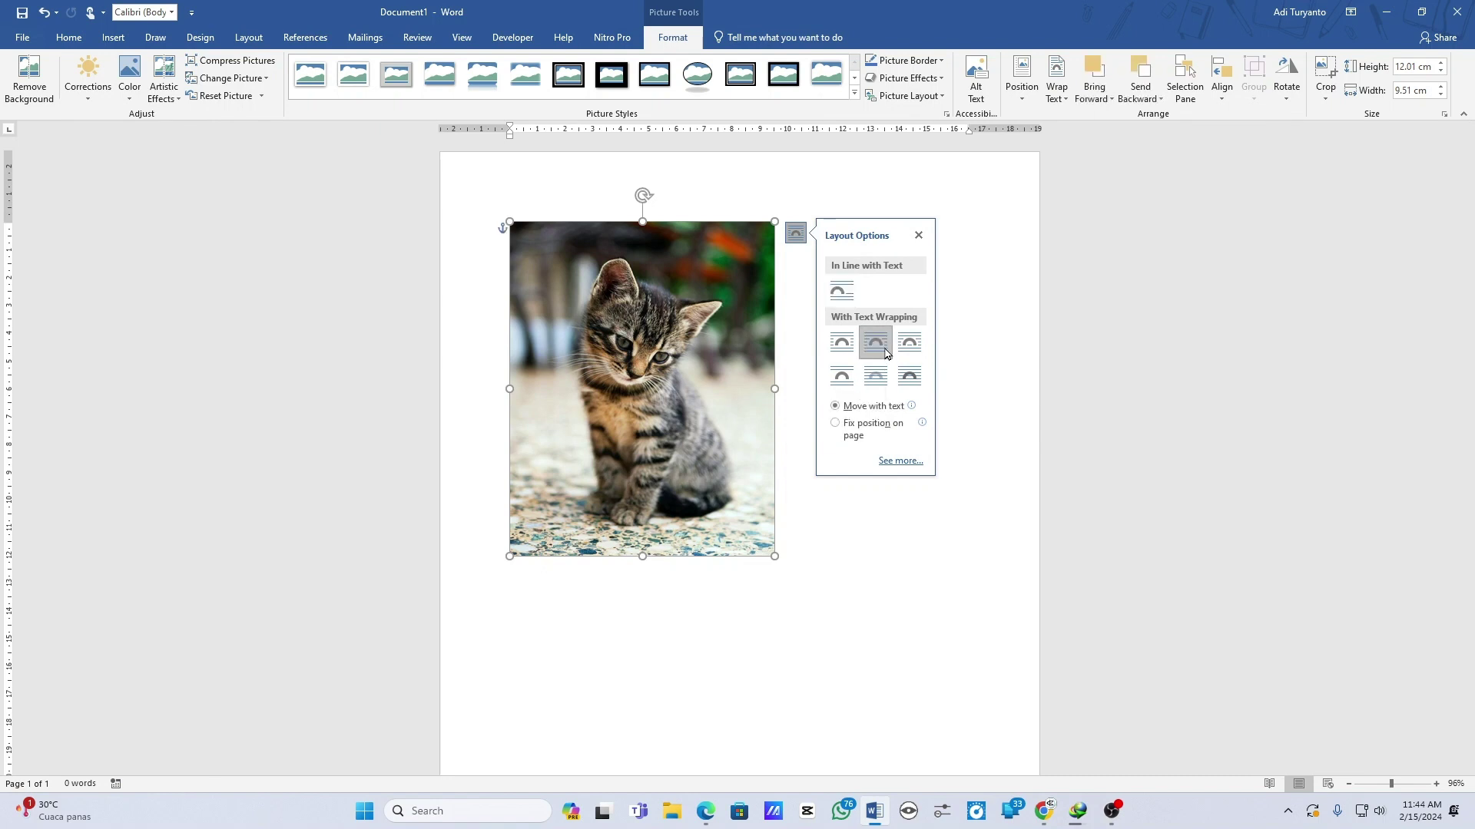
mouse_move(676, 417)
mouse_down()
mouse_move(760, 417)
mouse_move(720, 395)
mouse_move(670, 395)
mouse_move(713, 427)
mouse_up()
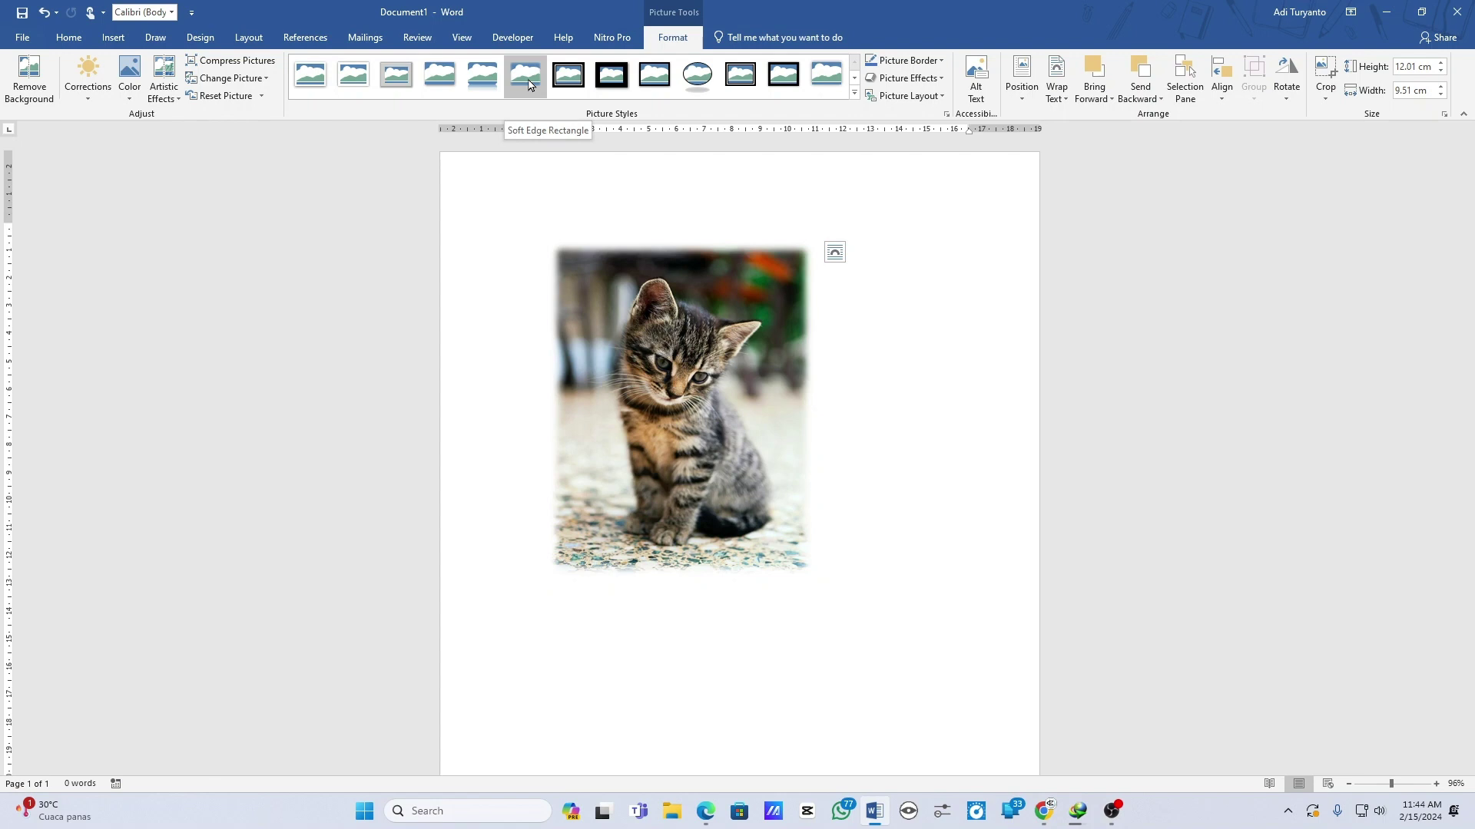
Try the Soft Edge Rectangle and a rounded reflected picture style on the photo
click(528, 83)
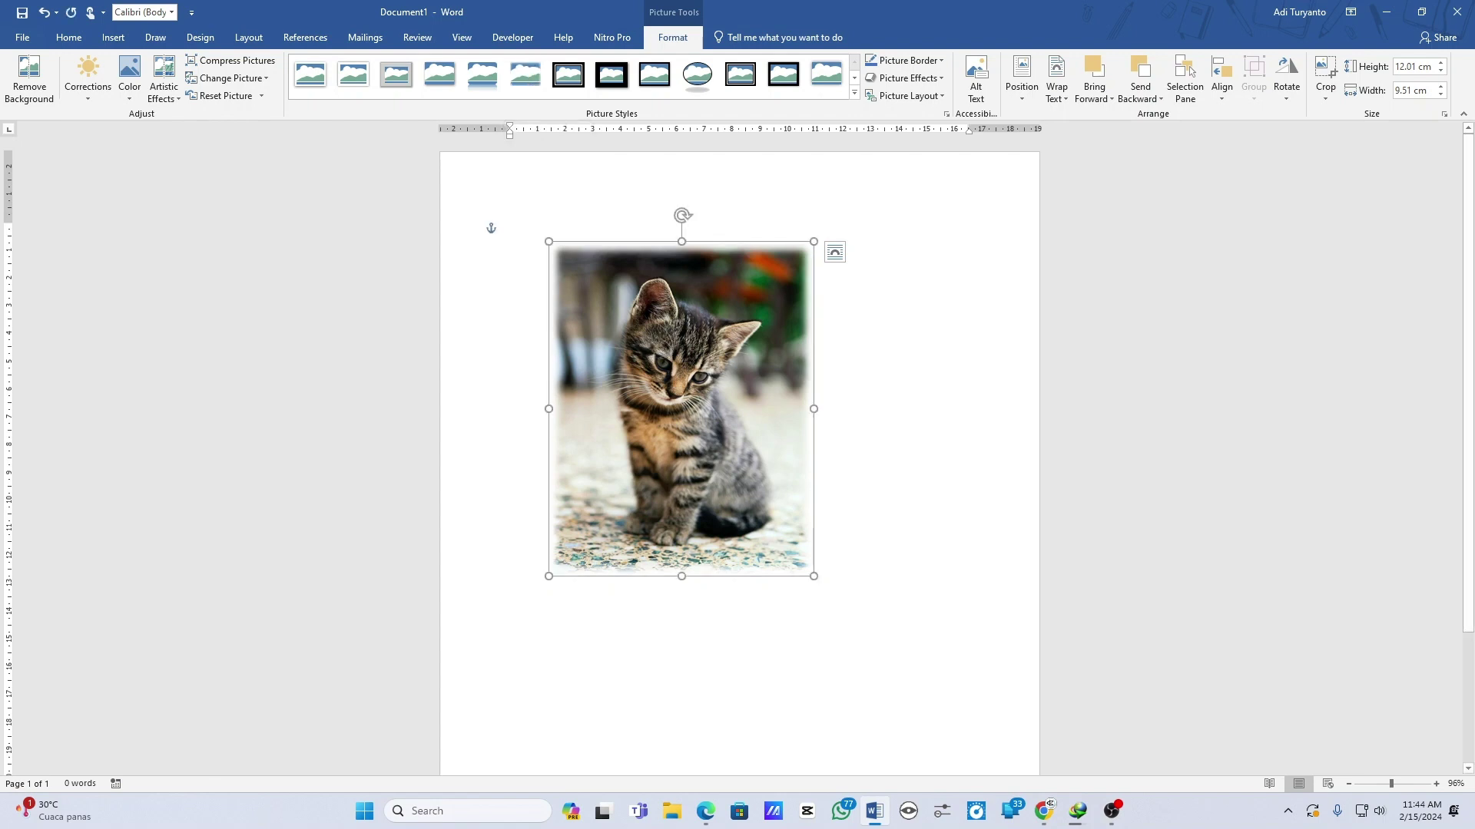
click(492, 228)
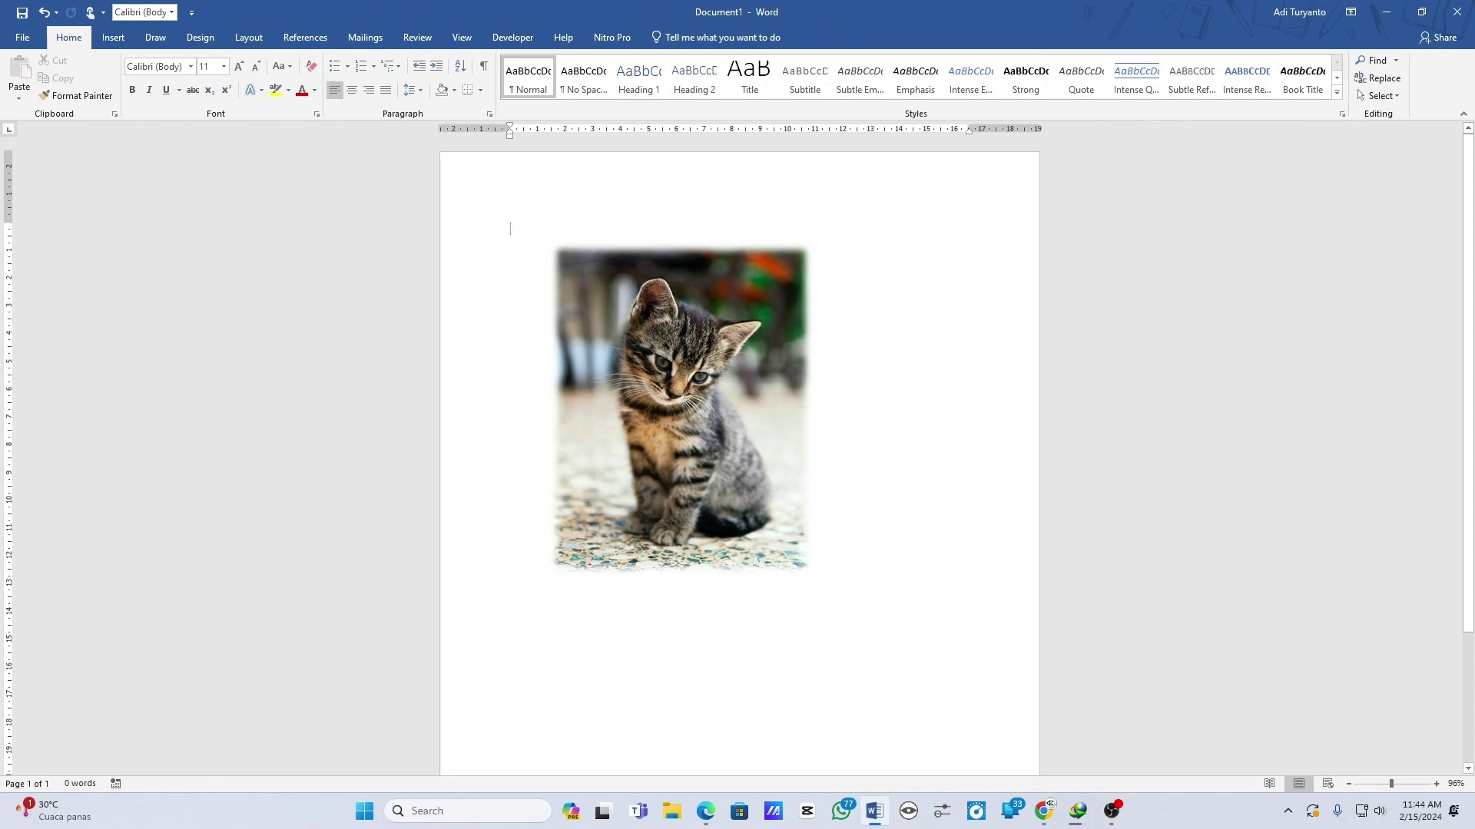
click(656, 431)
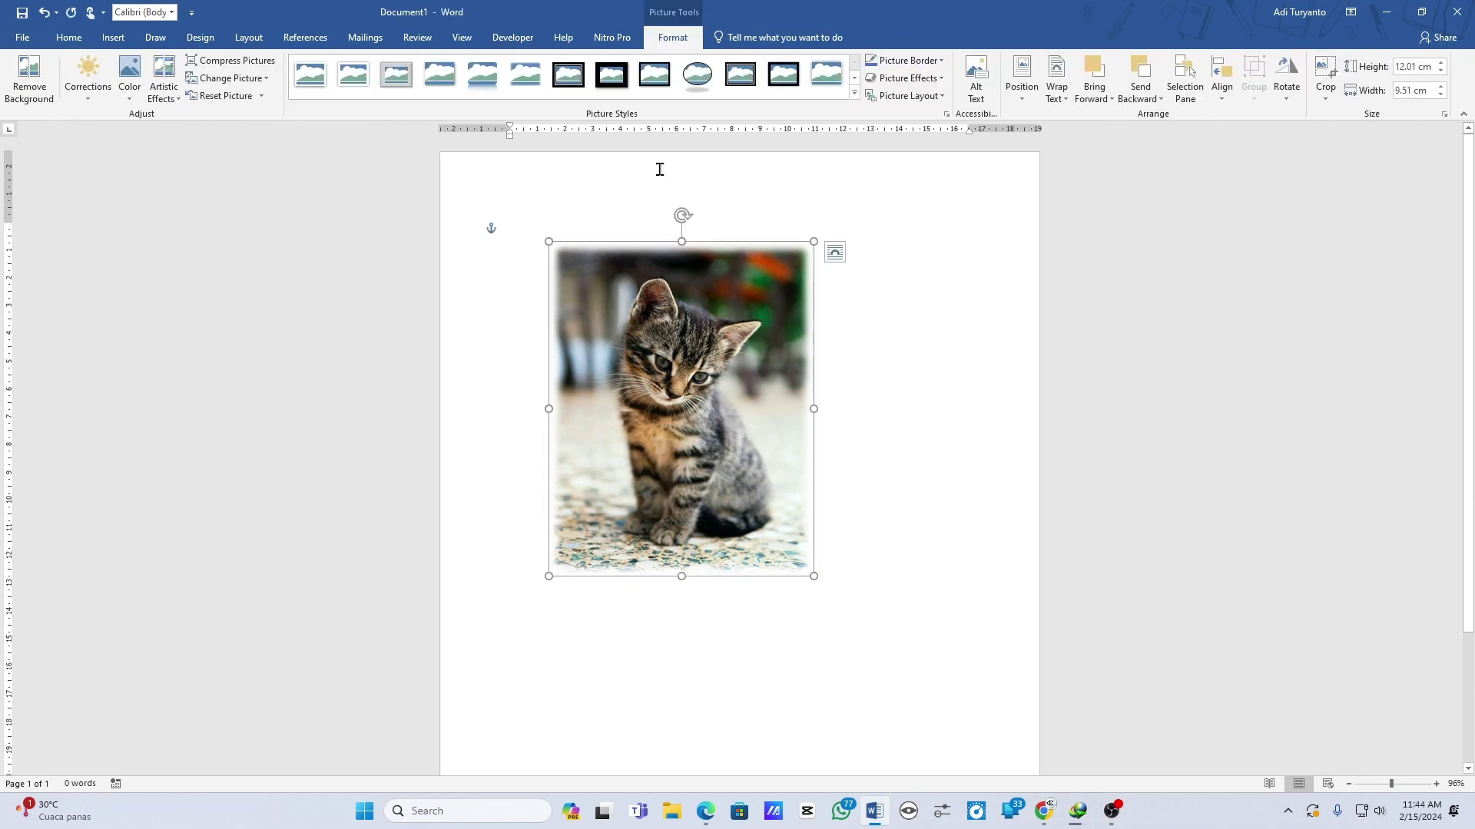
click(483, 83)
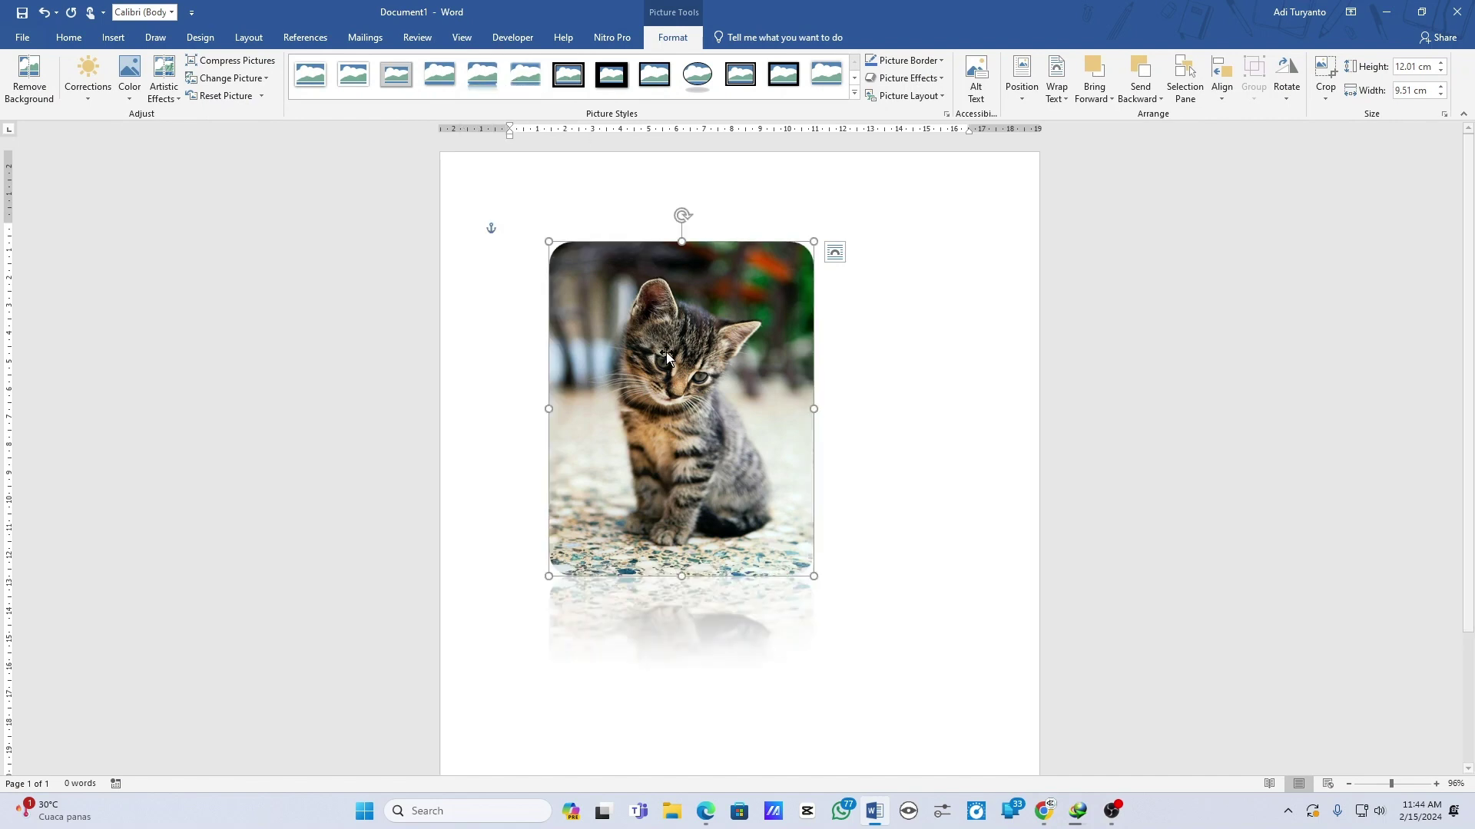
click(510, 228)
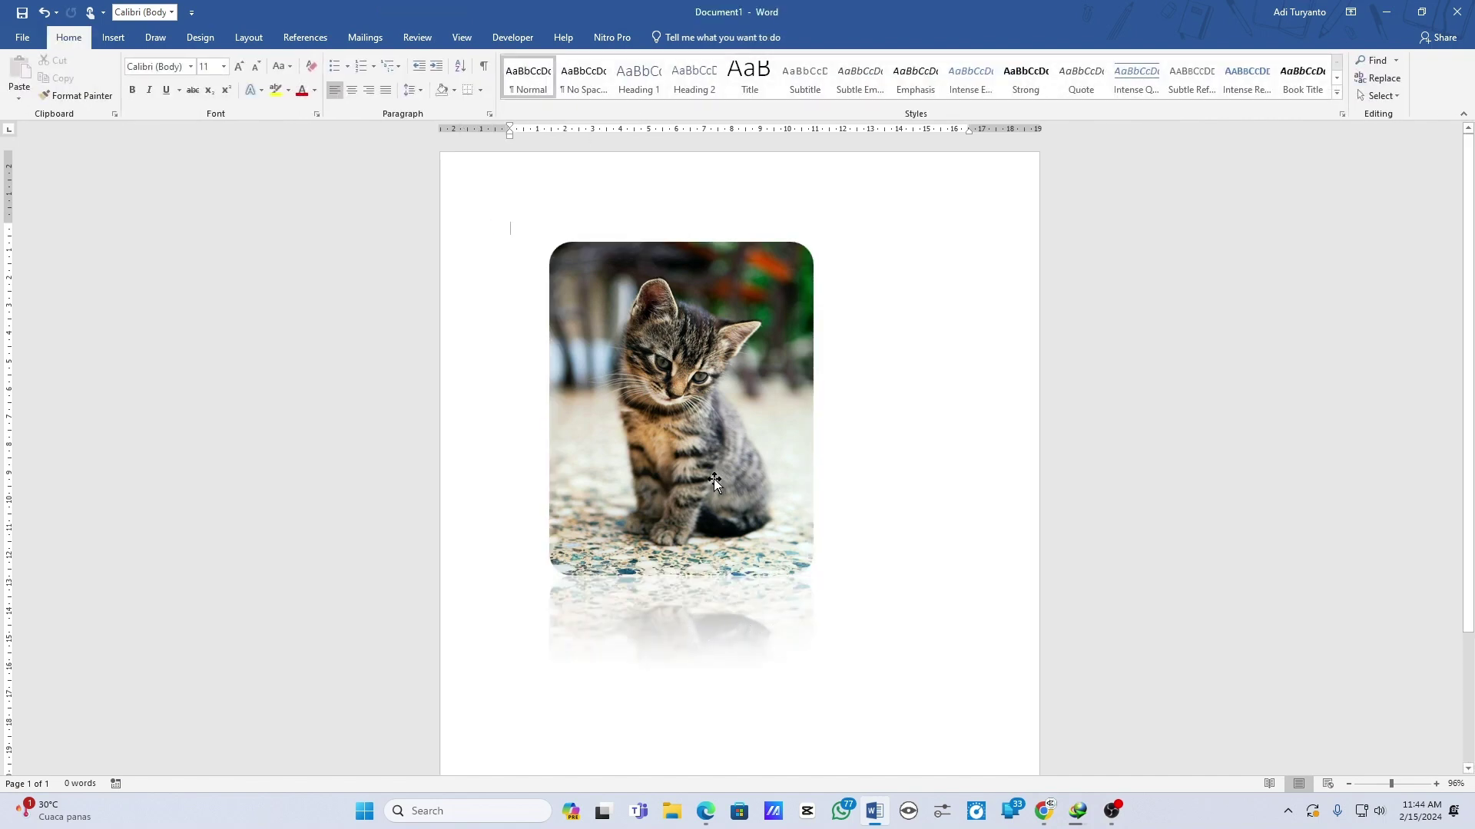
scroll(718, 614, down, 2)
scroll(723, 566, up, 2)
Apply the first, plain framed drop-shadow picture style and move the photo further right
click(688, 409)
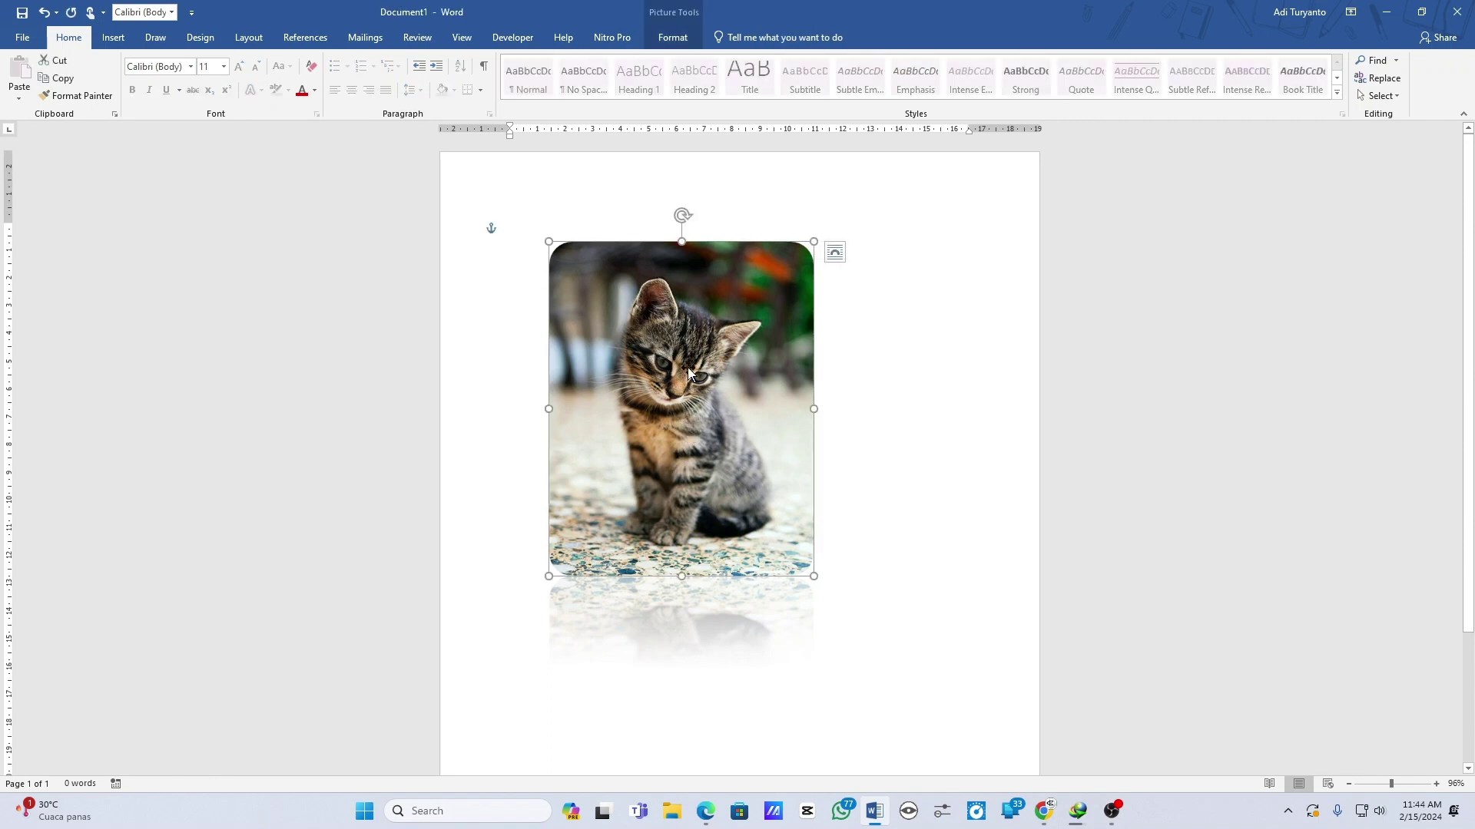
click(676, 40)
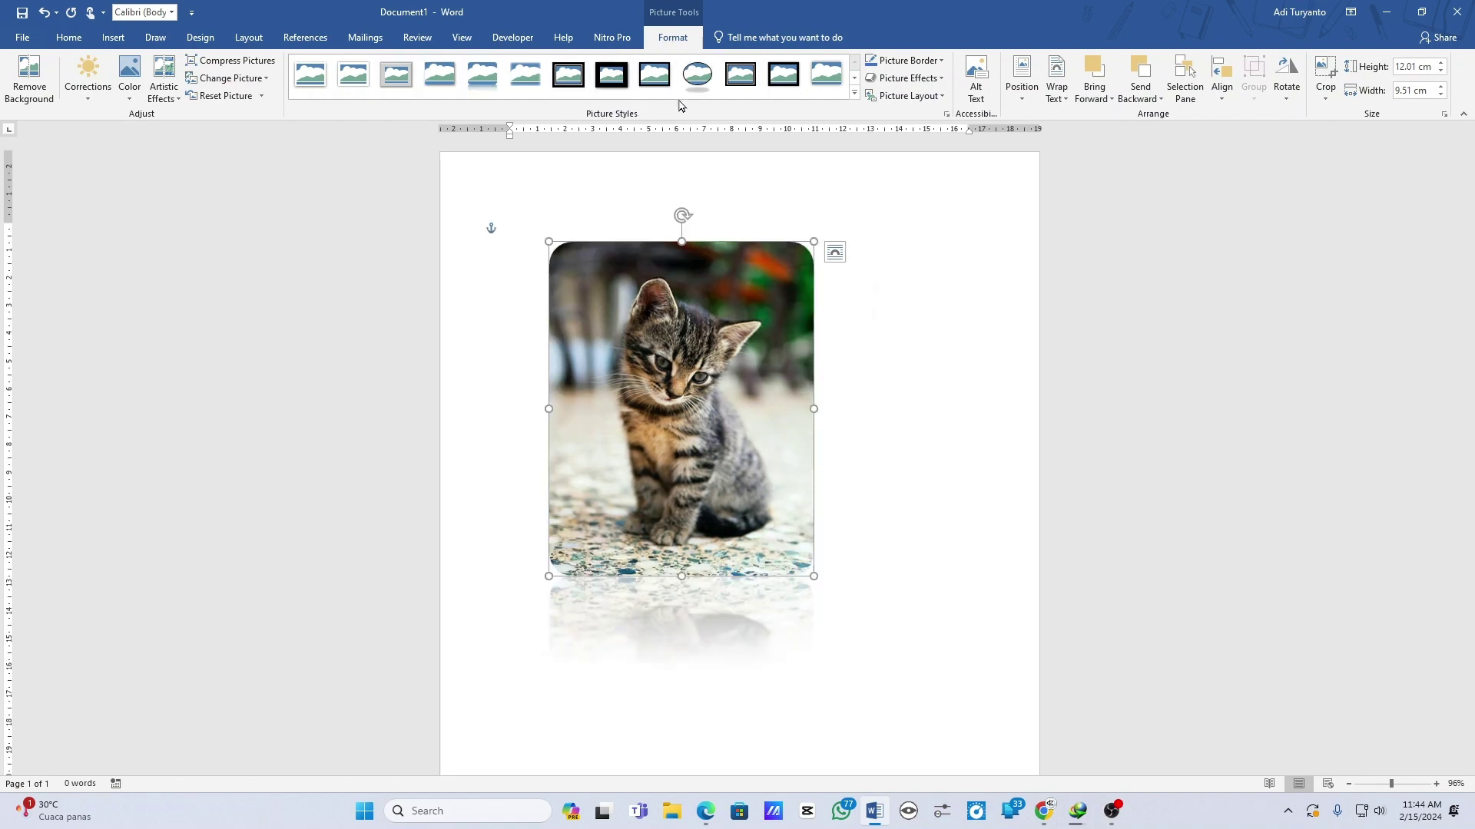
click(854, 93)
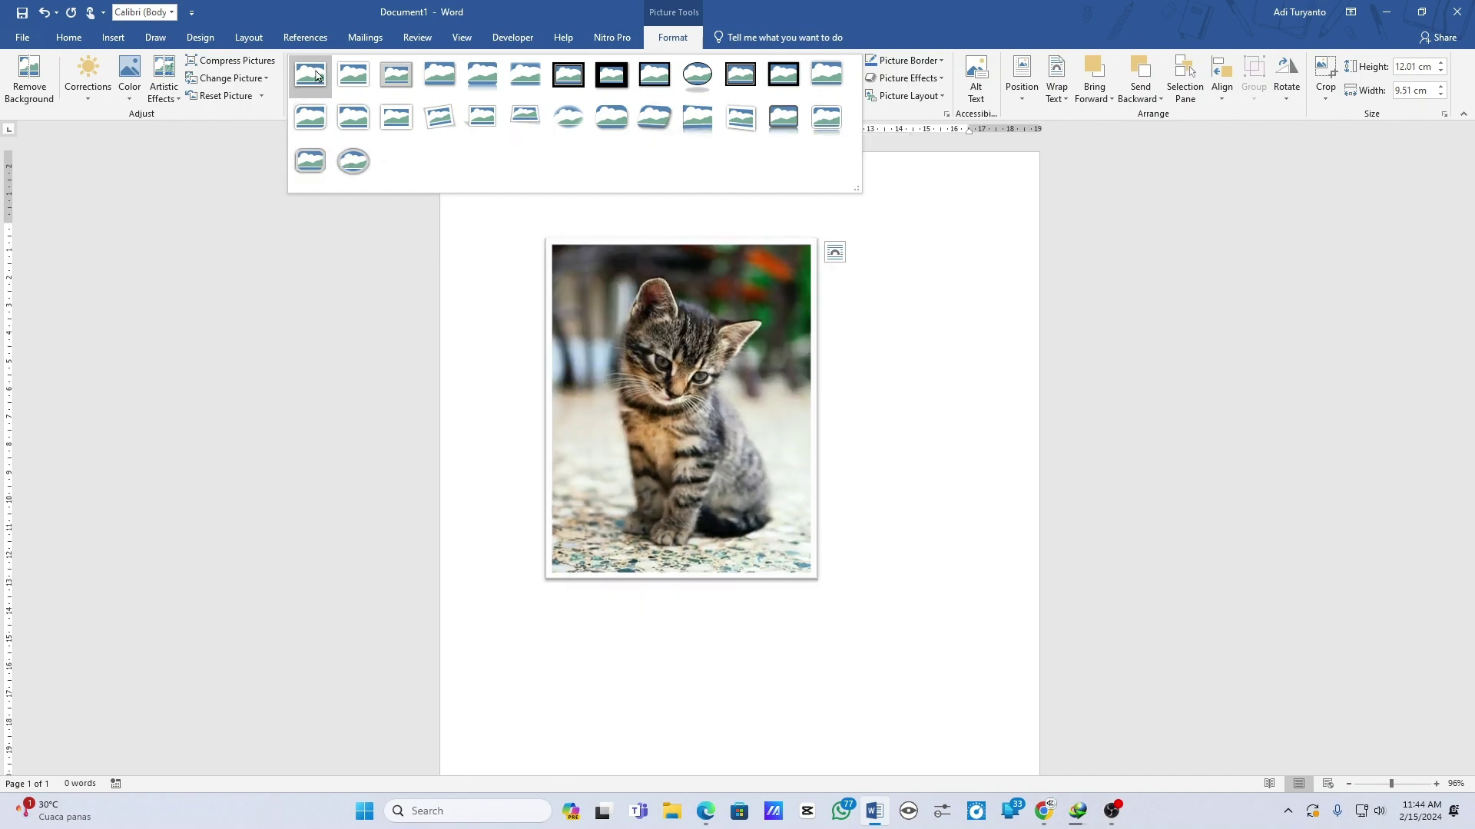
click(838, 19)
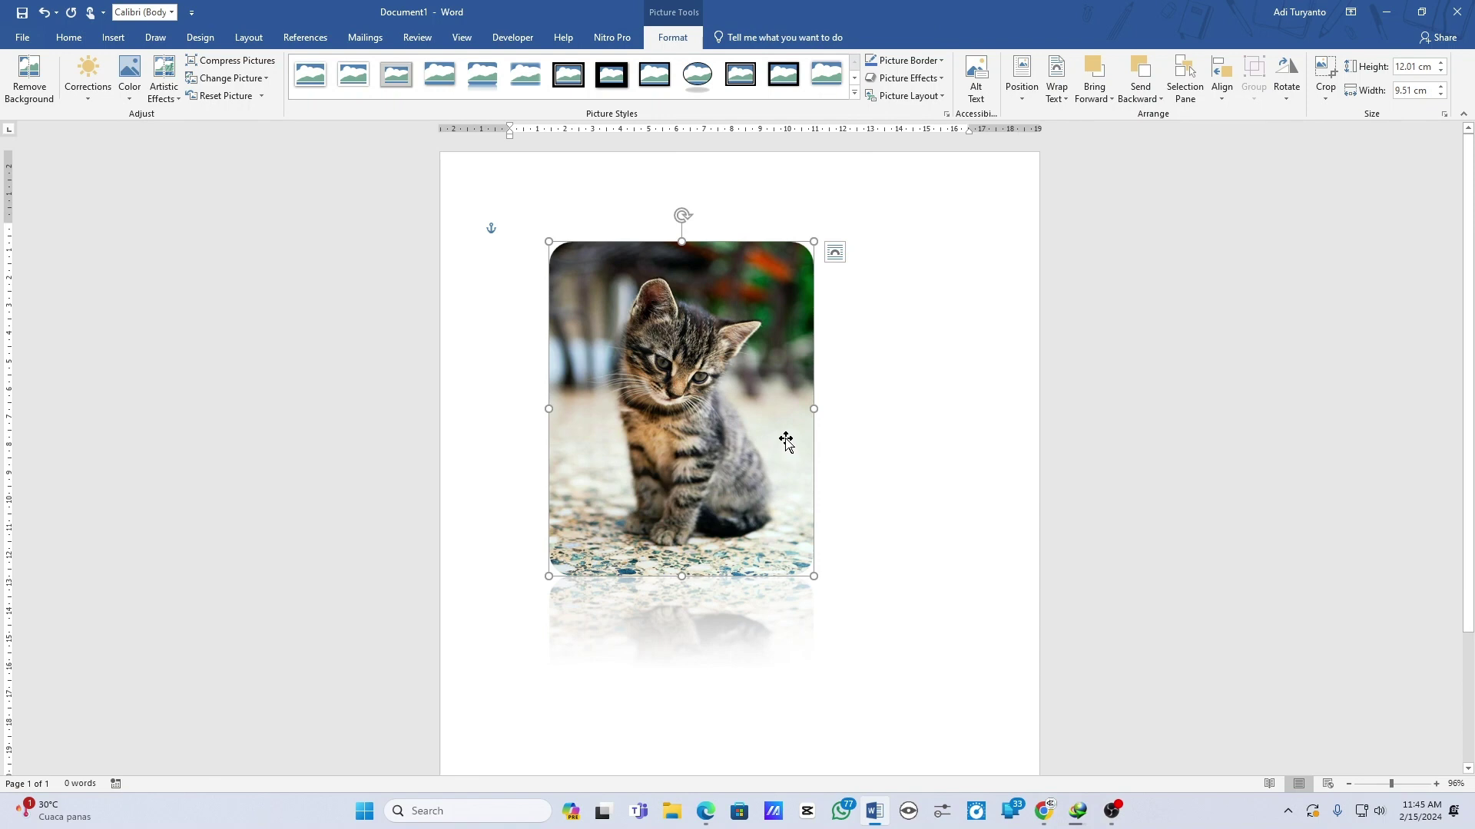
click(321, 85)
click(860, 414)
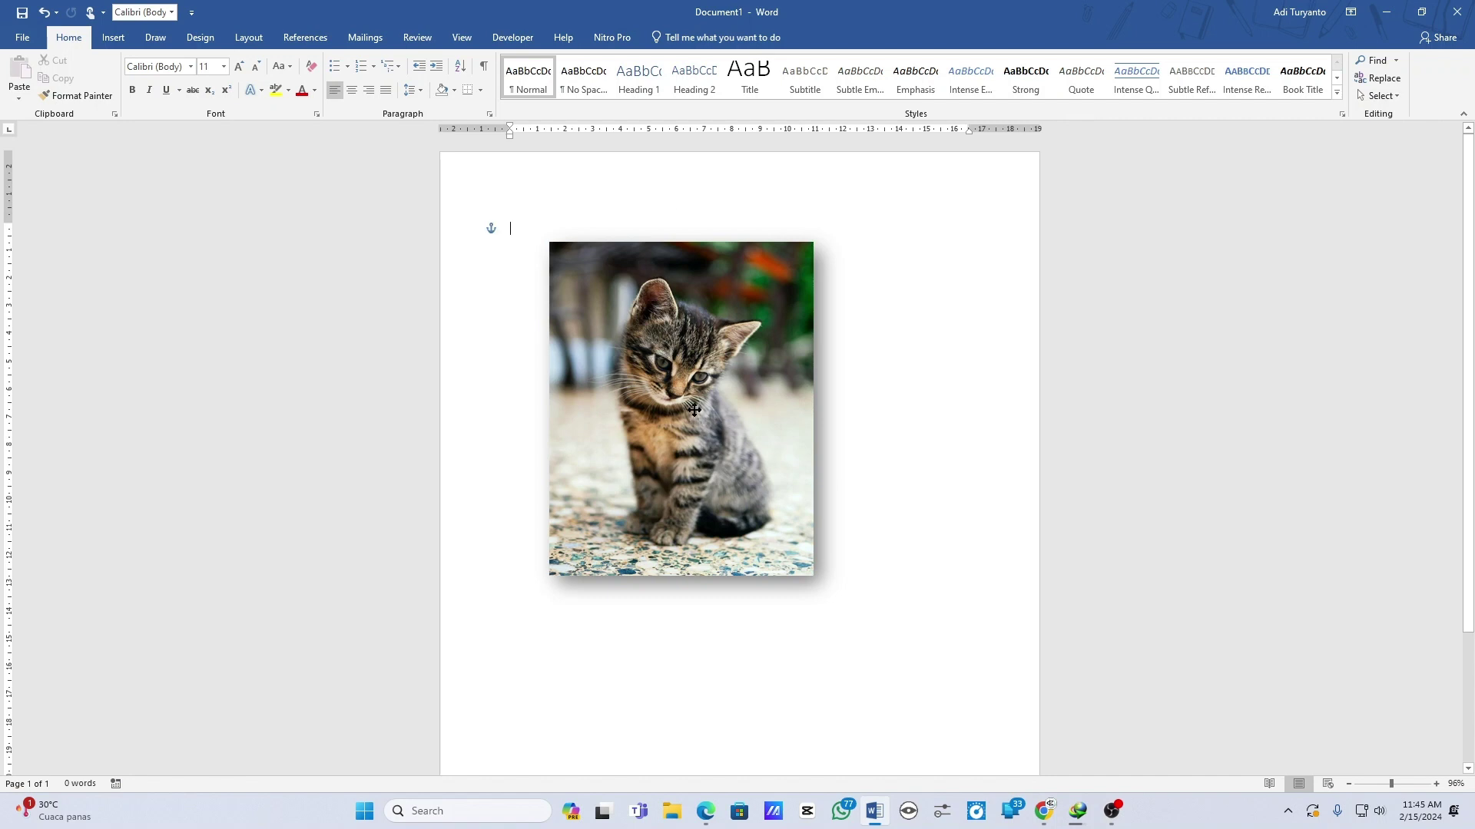
drag(693, 410, 742, 405)
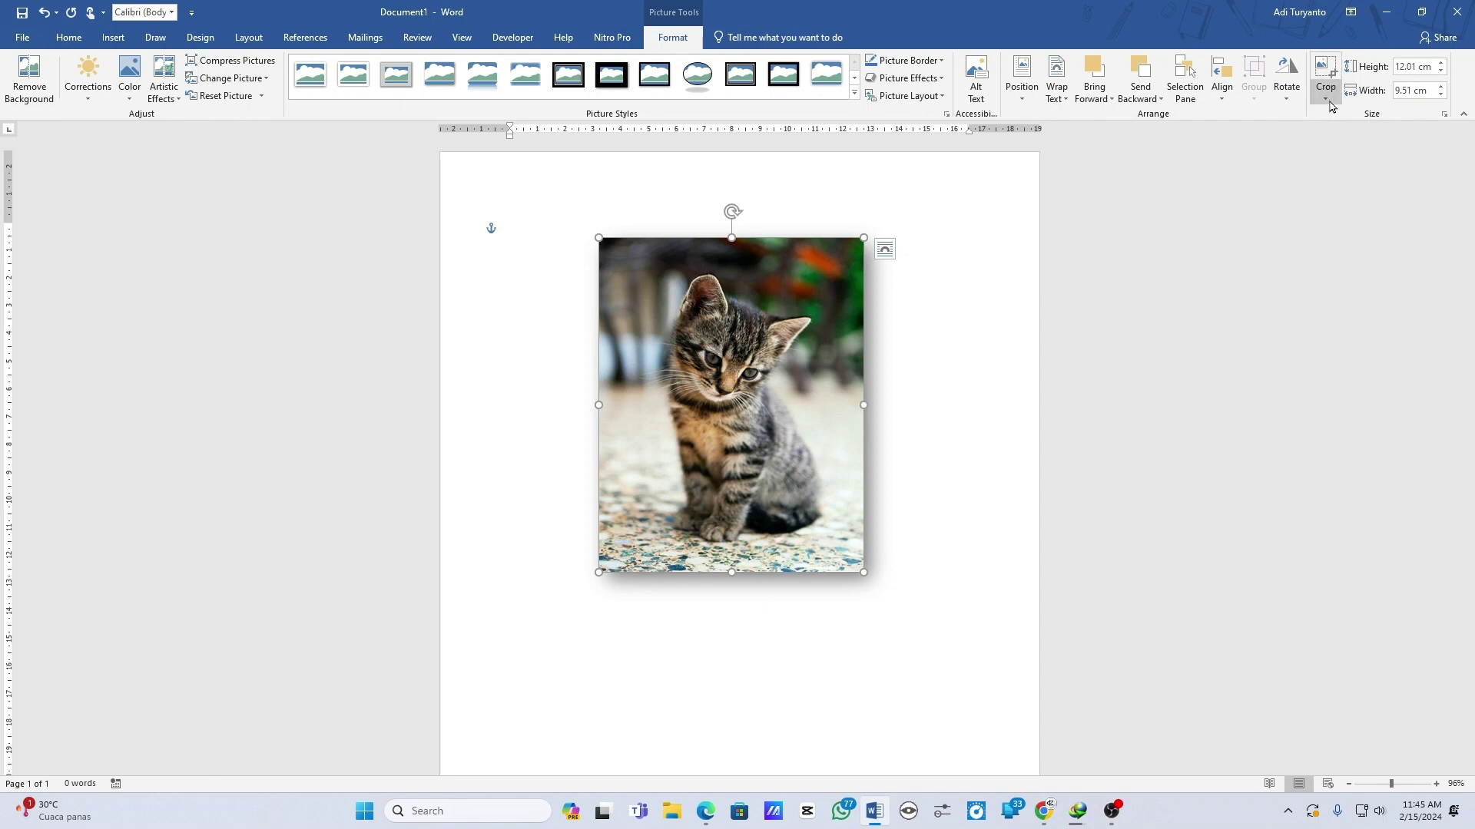
click(1331, 106)
click(1324, 73)
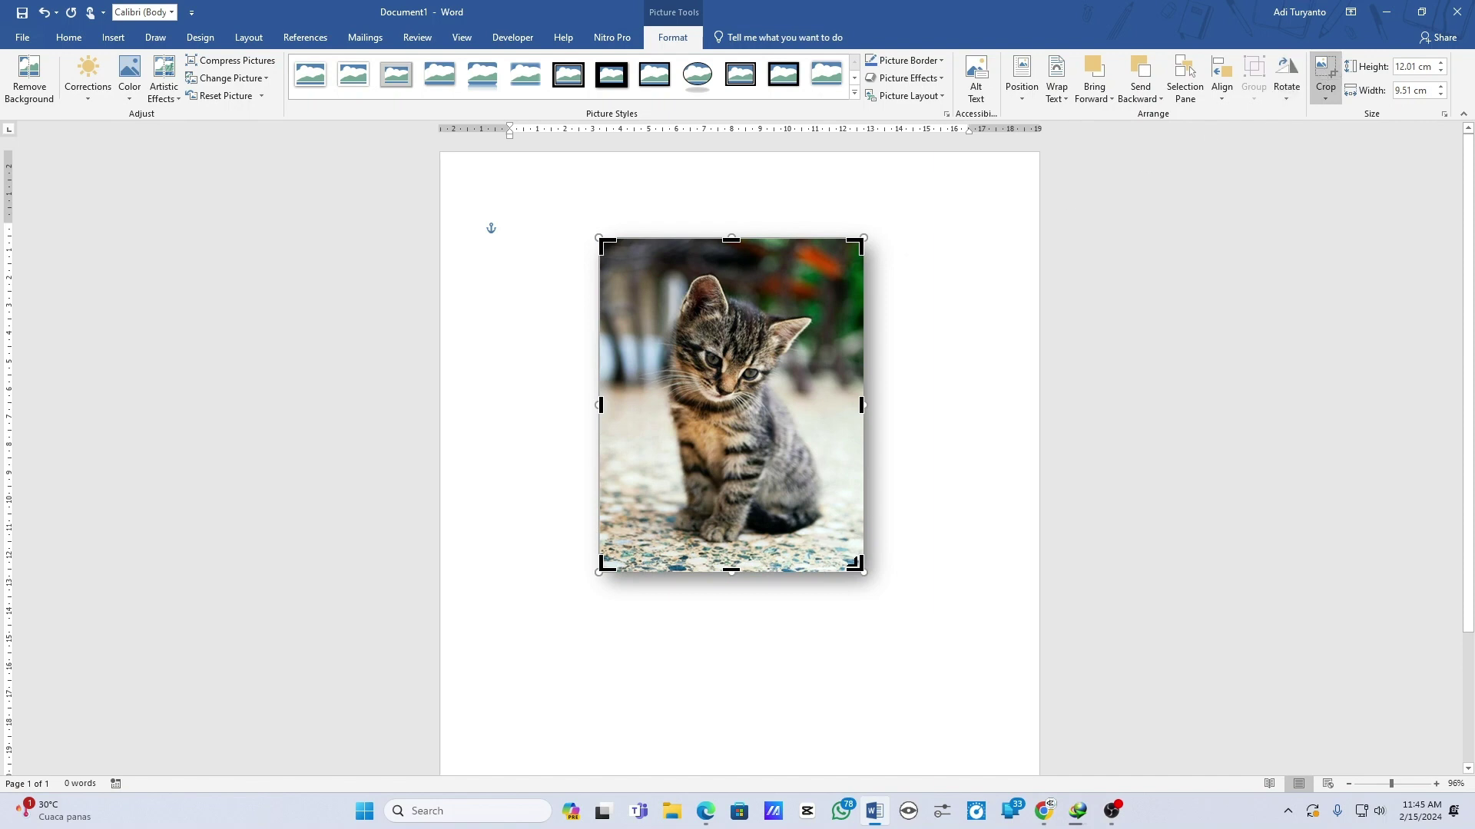
mouse_move(858, 568)
mouse_down()
mouse_move(815, 480)
mouse_move(860, 400)
mouse_up()
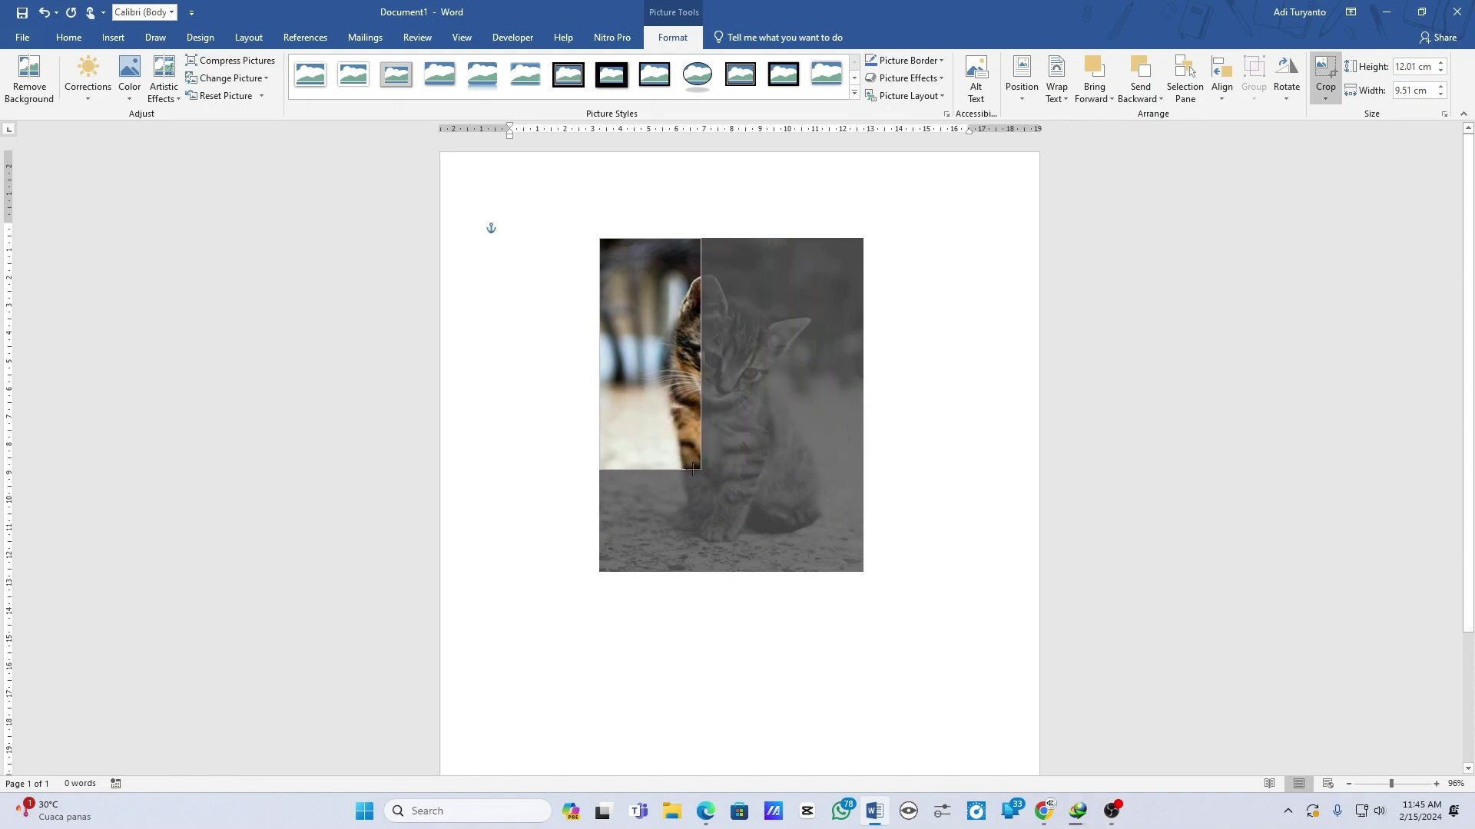
mouse_move(860, 400)
mouse_down()
mouse_move(696, 475)
mouse_move(825, 501)
mouse_up()
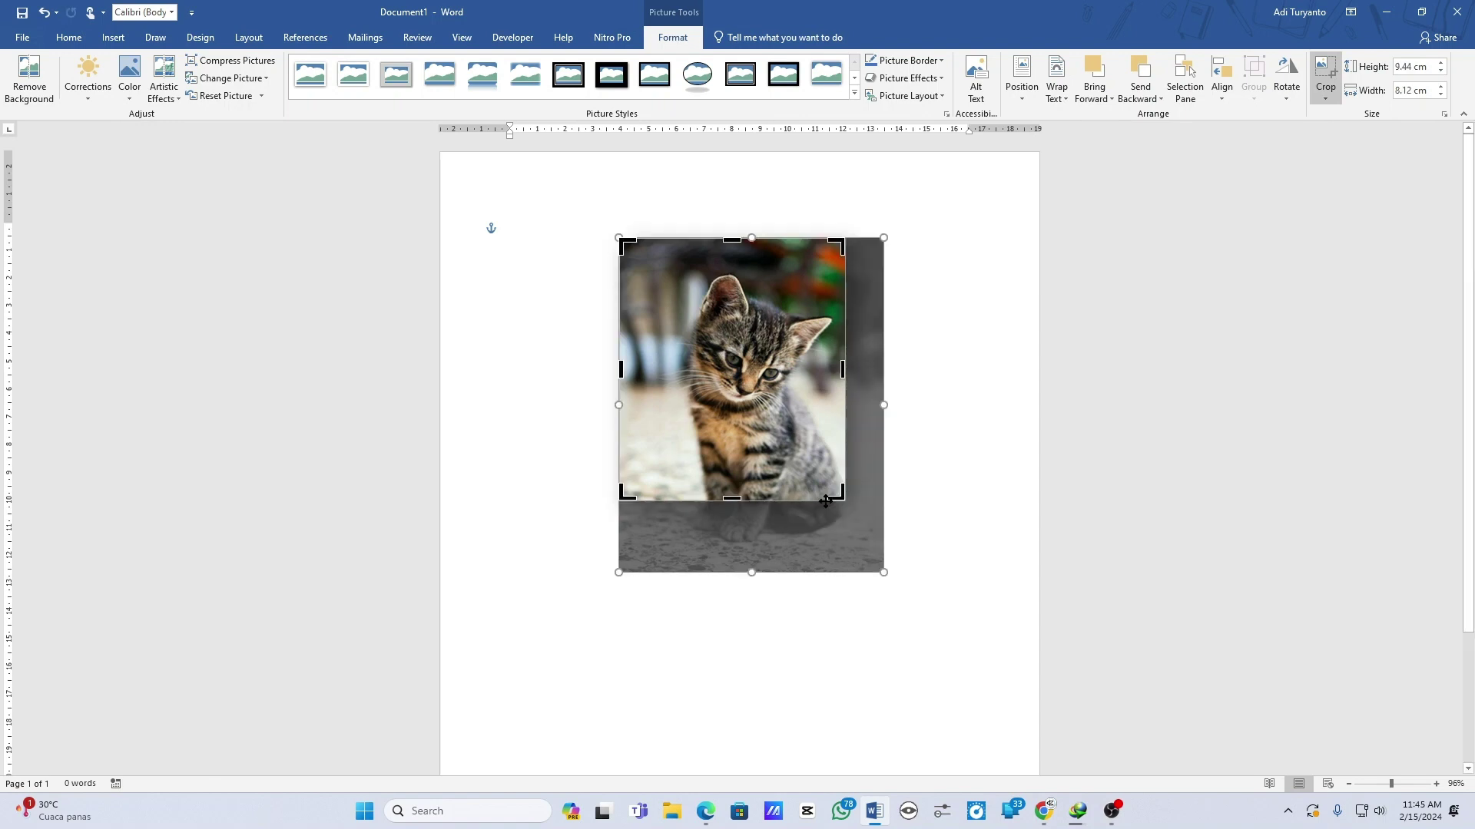
click(871, 521)
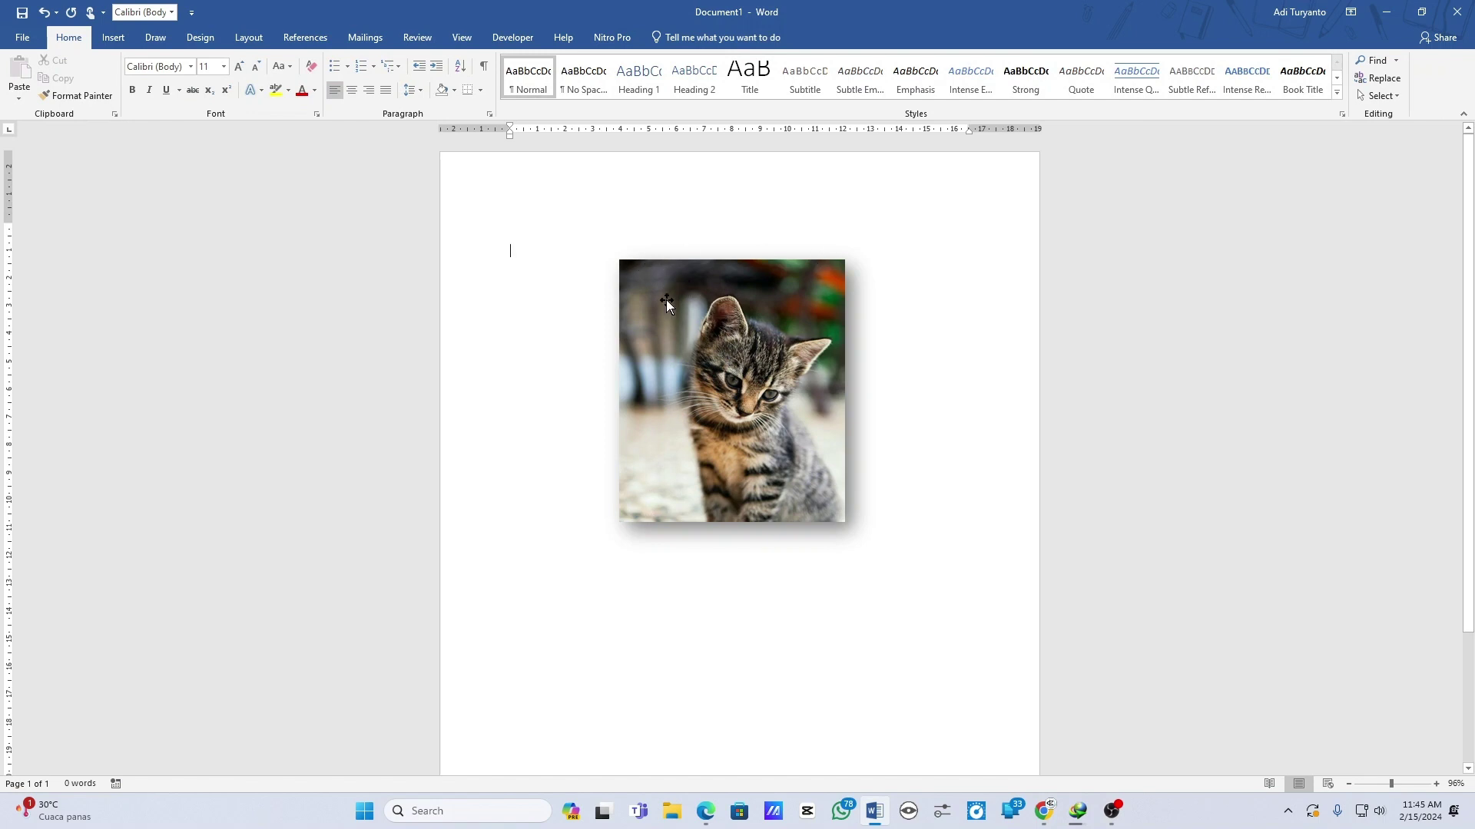
click(702, 375)
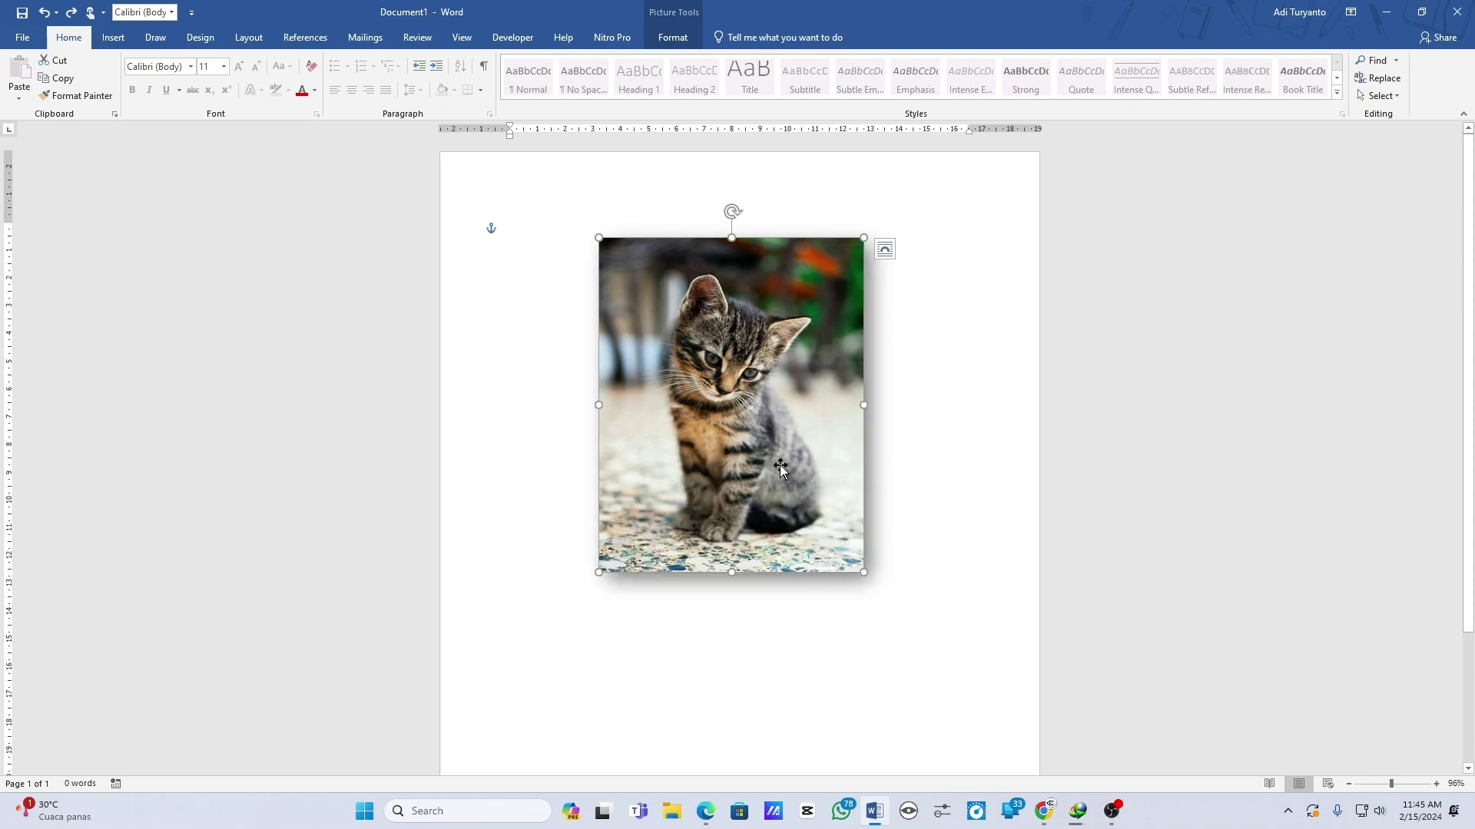
click(672, 38)
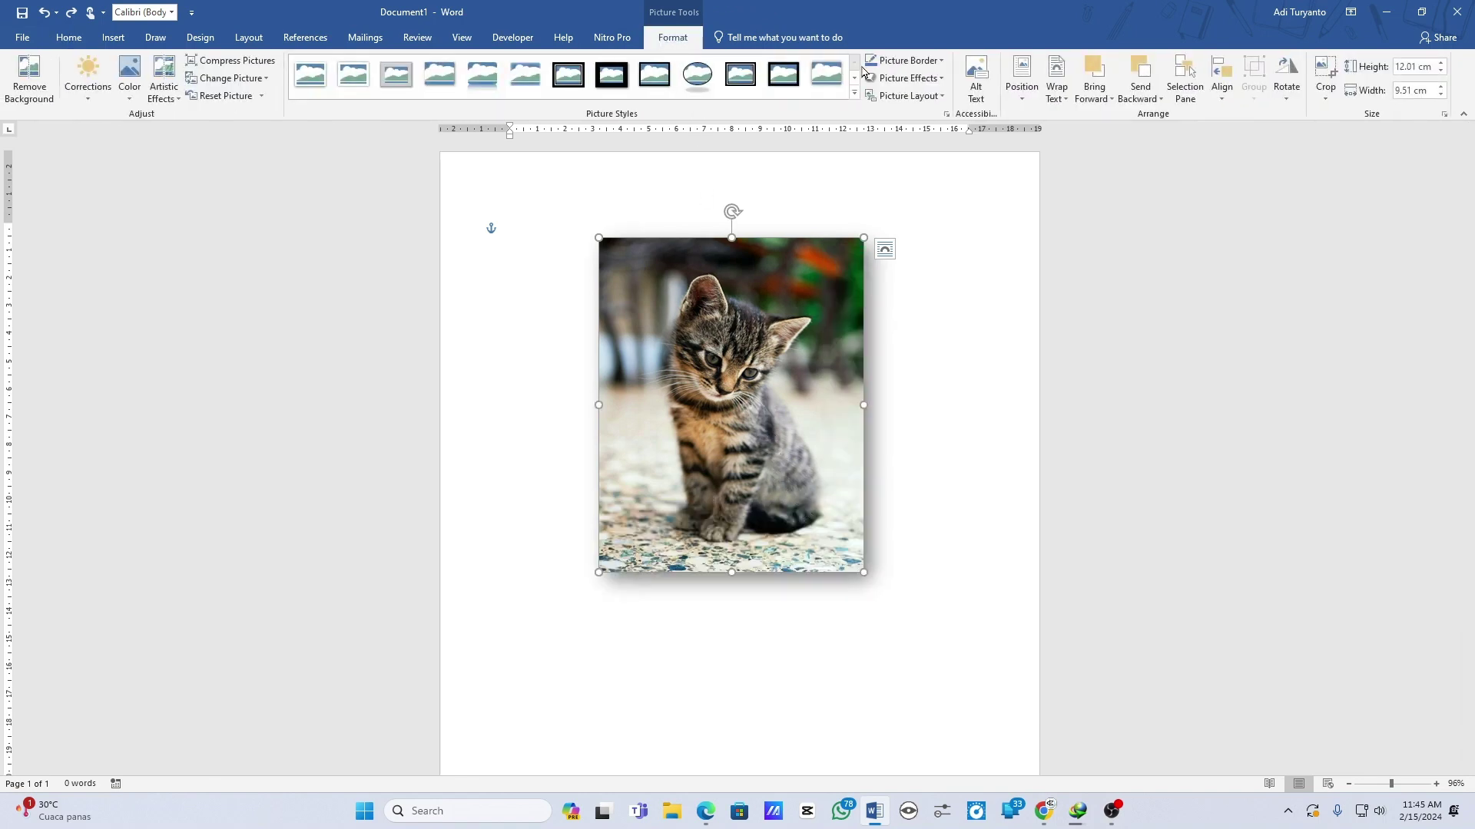
Crop the kitten photo to the Rectangle: Diagonal Corners Rounded shape
click(1325, 77)
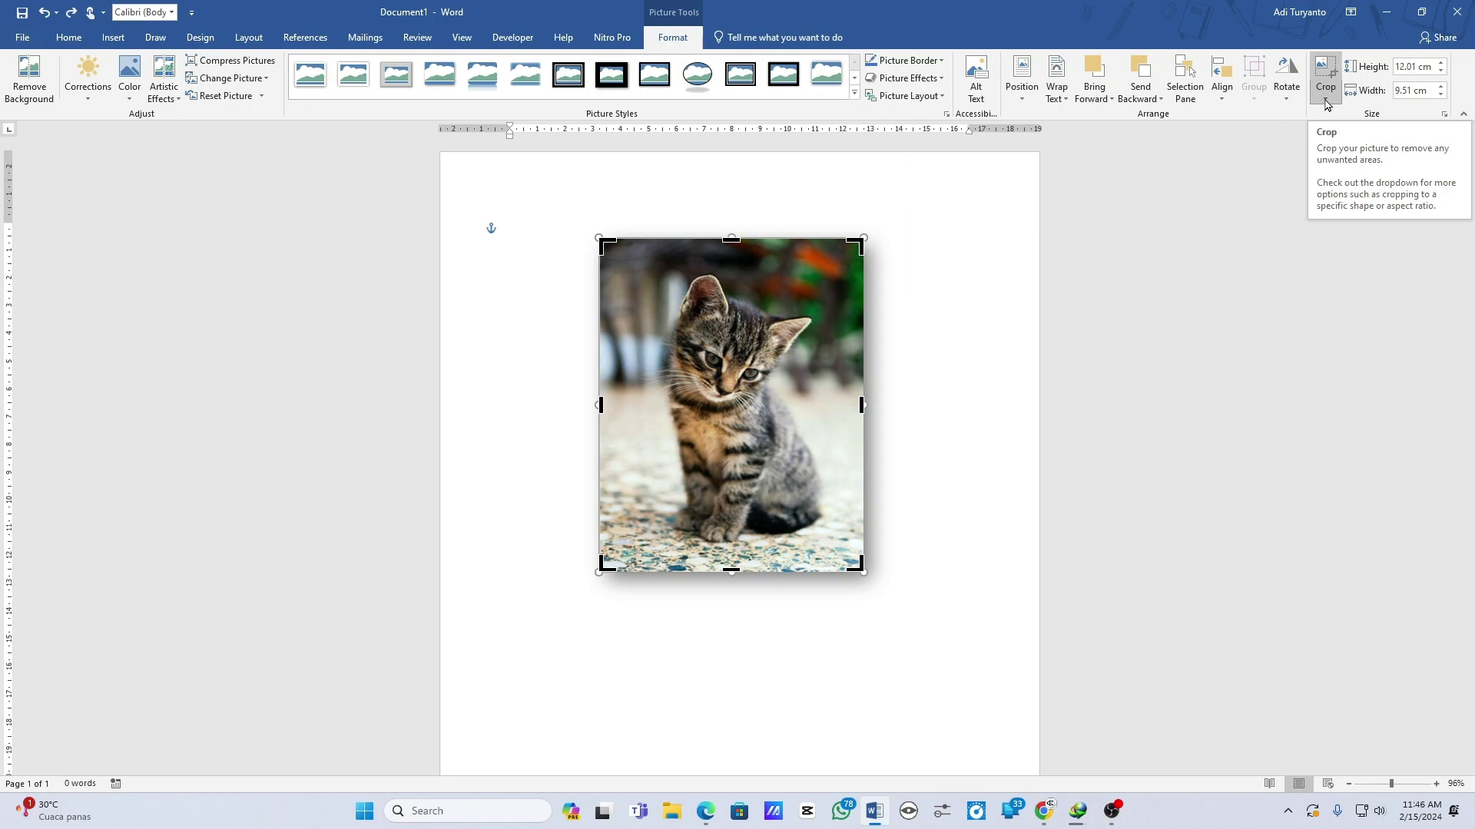
click(1326, 102)
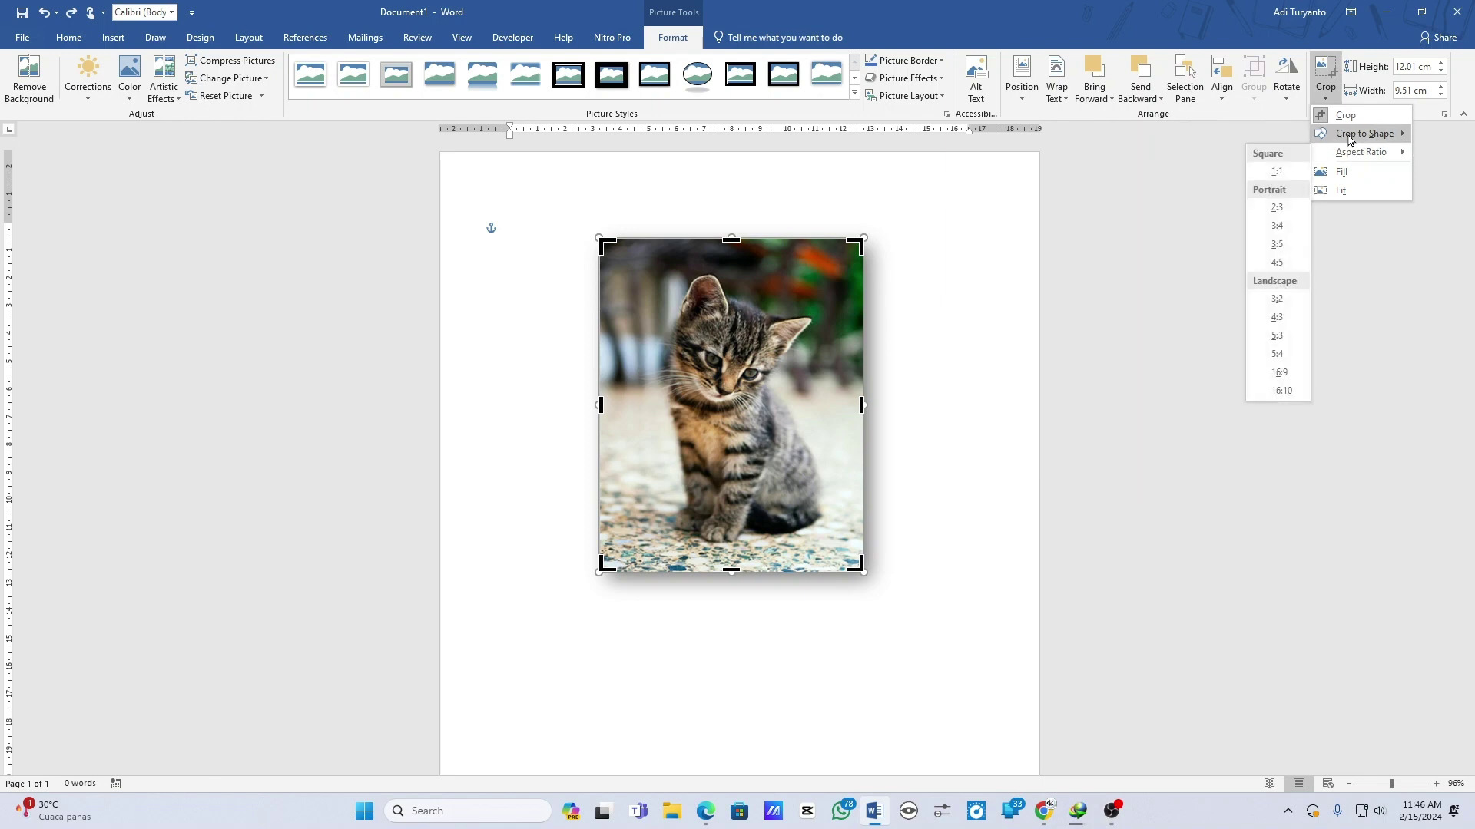
mouse_move(1364, 133)
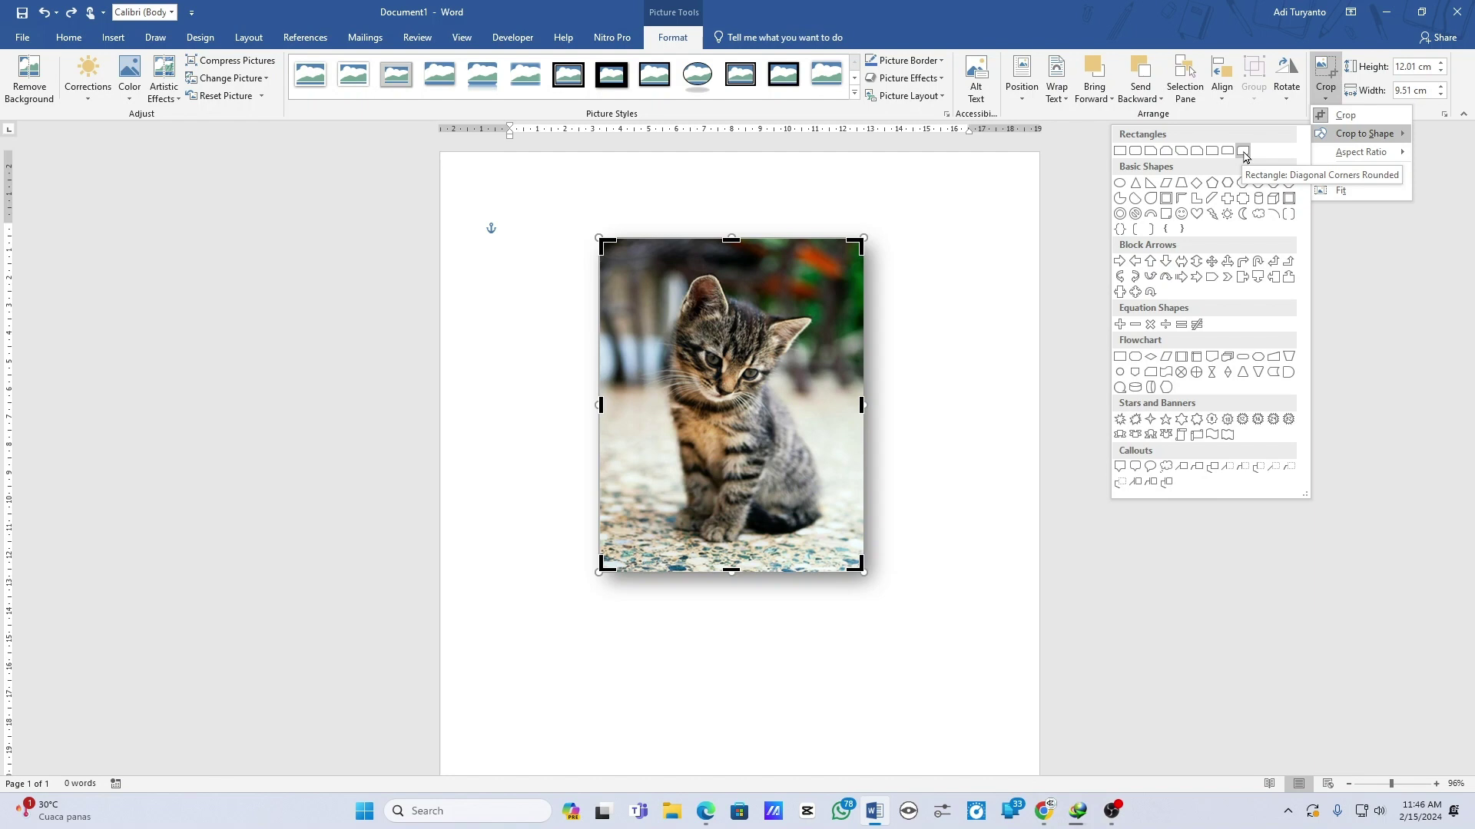
click(1243, 151)
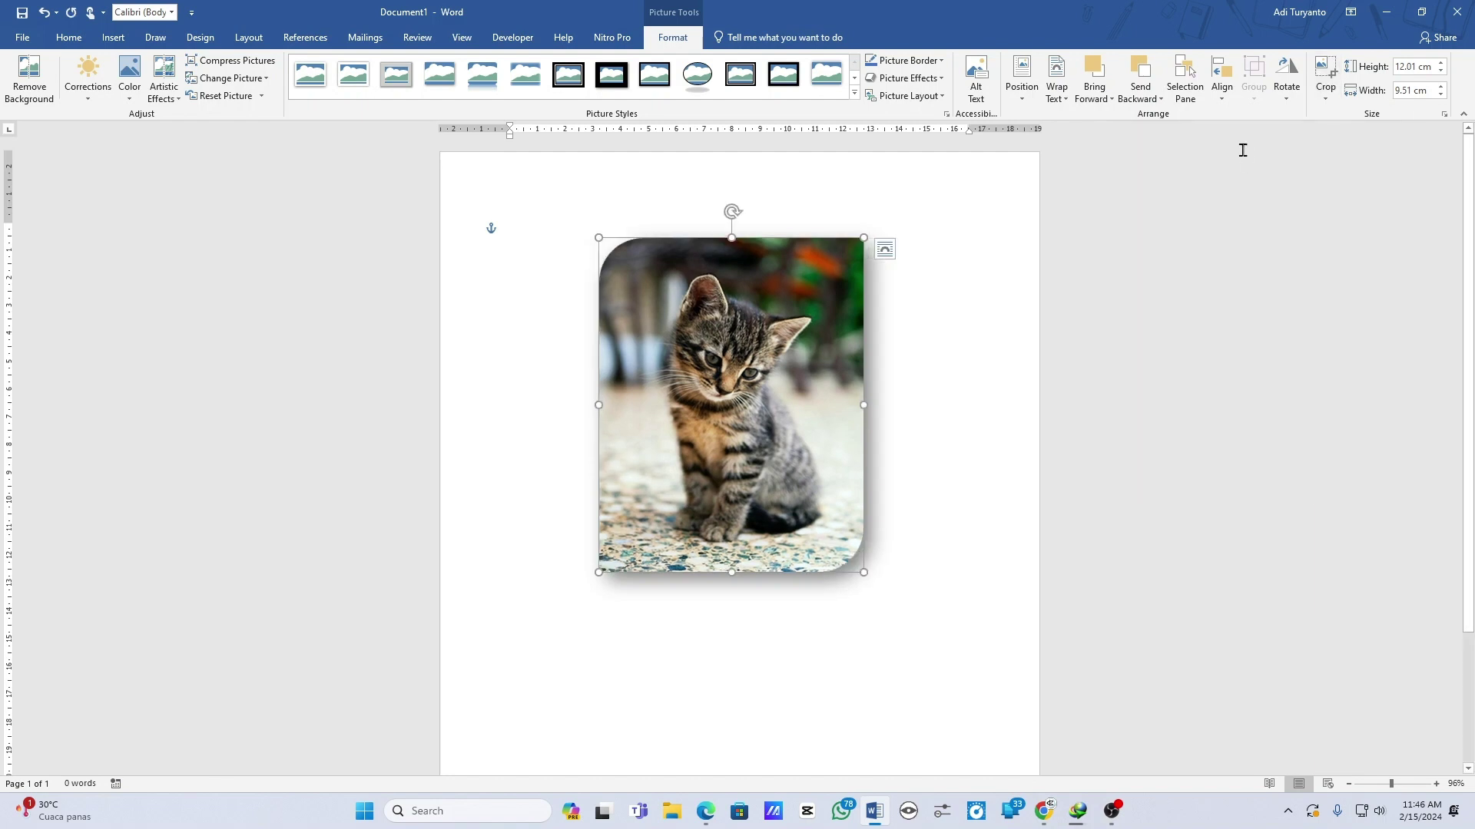
click(509, 228)
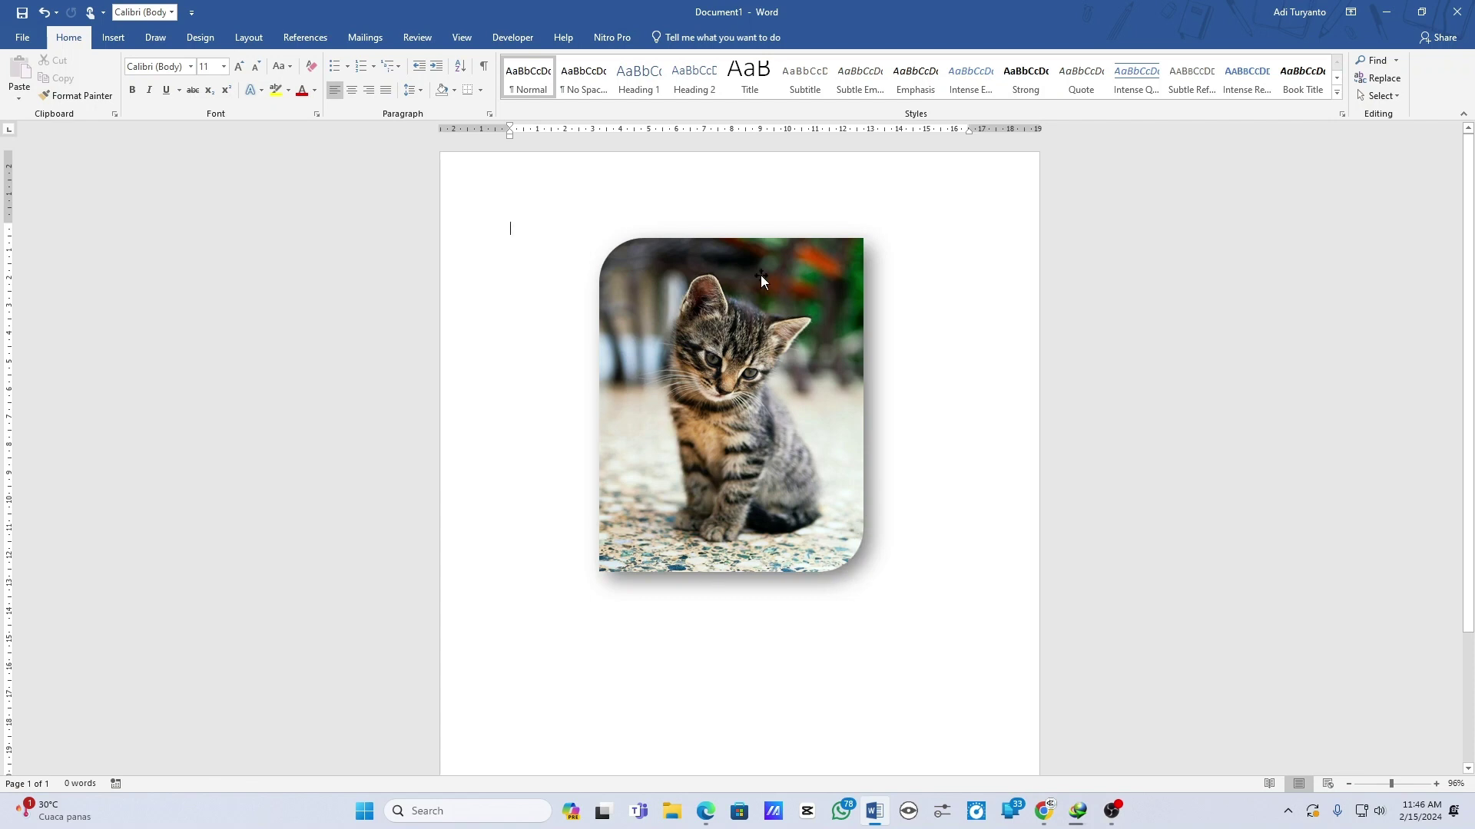
Crop the photo to an oval callout shape and nudge it around the page
click(770, 370)
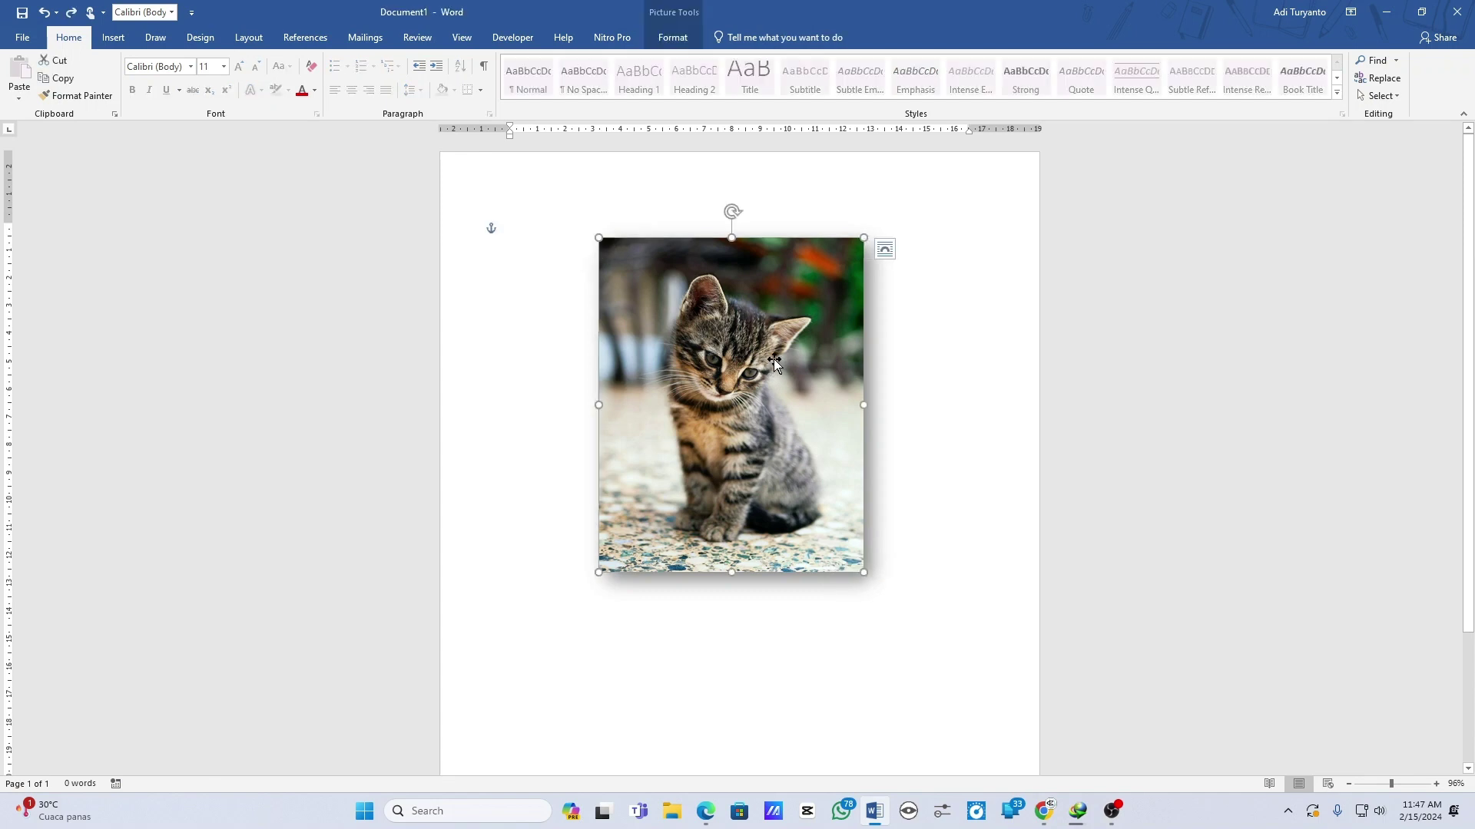
click(673, 37)
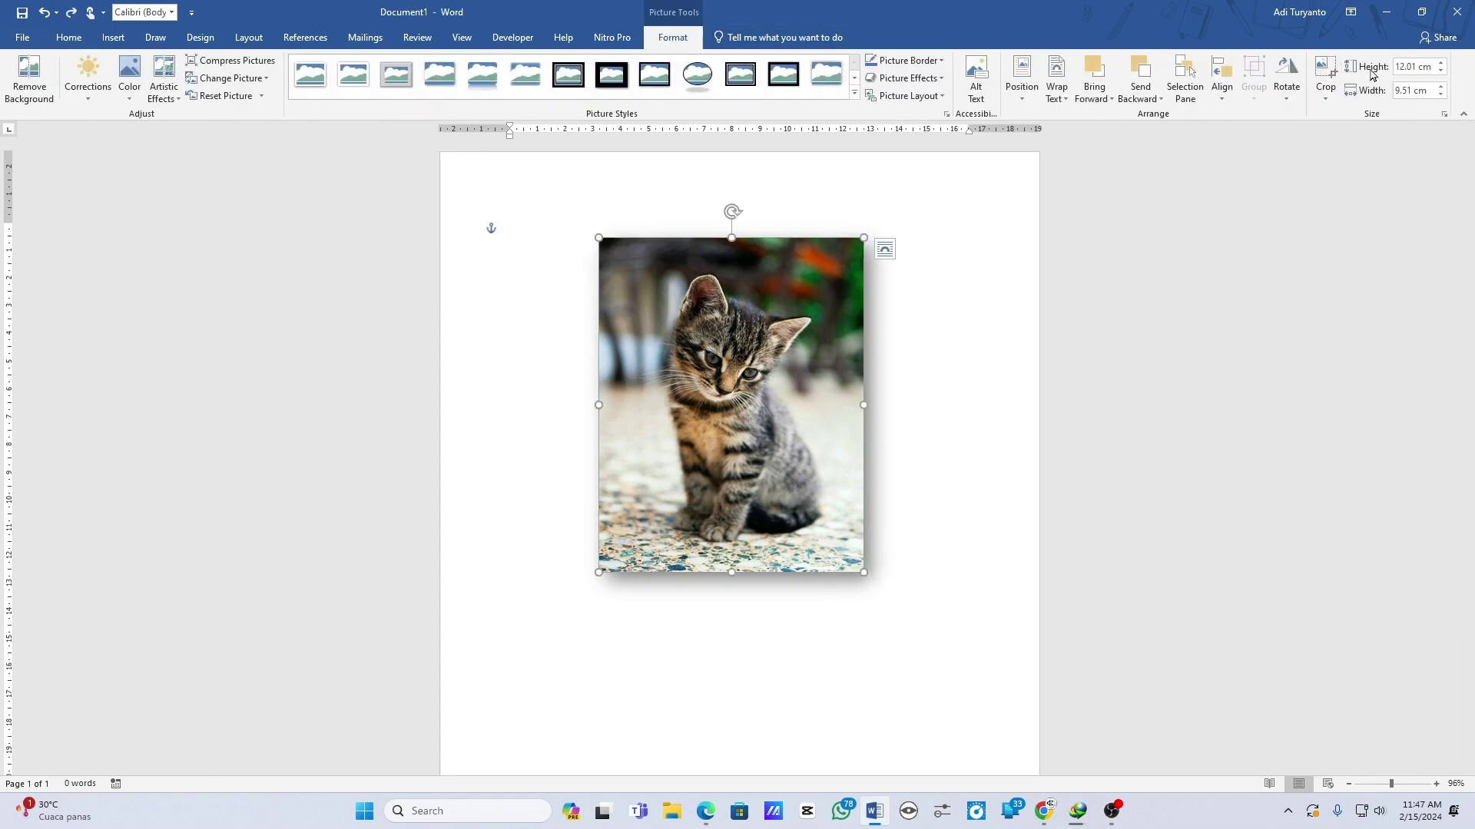
click(1326, 90)
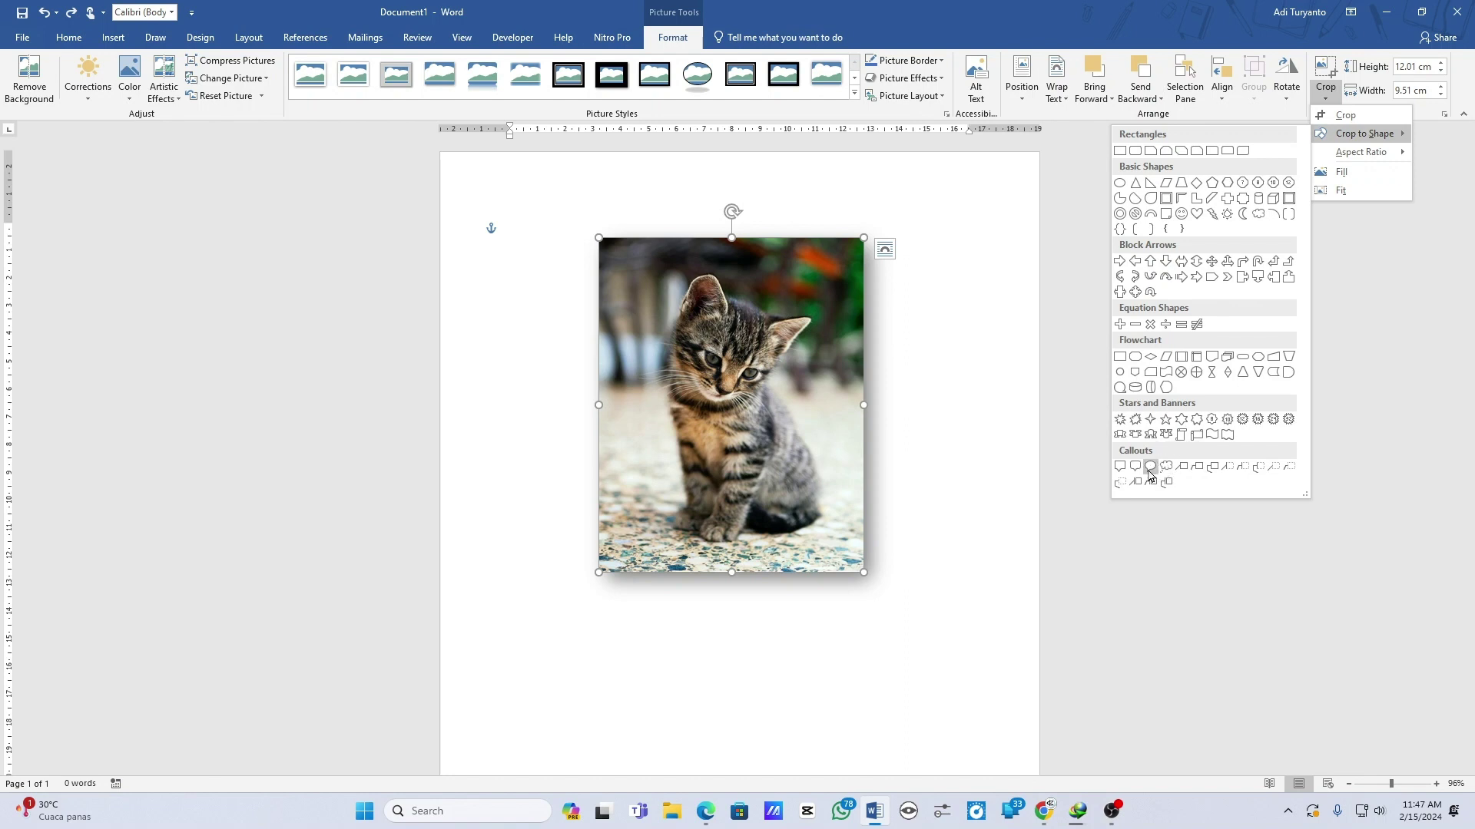
click(1150, 466)
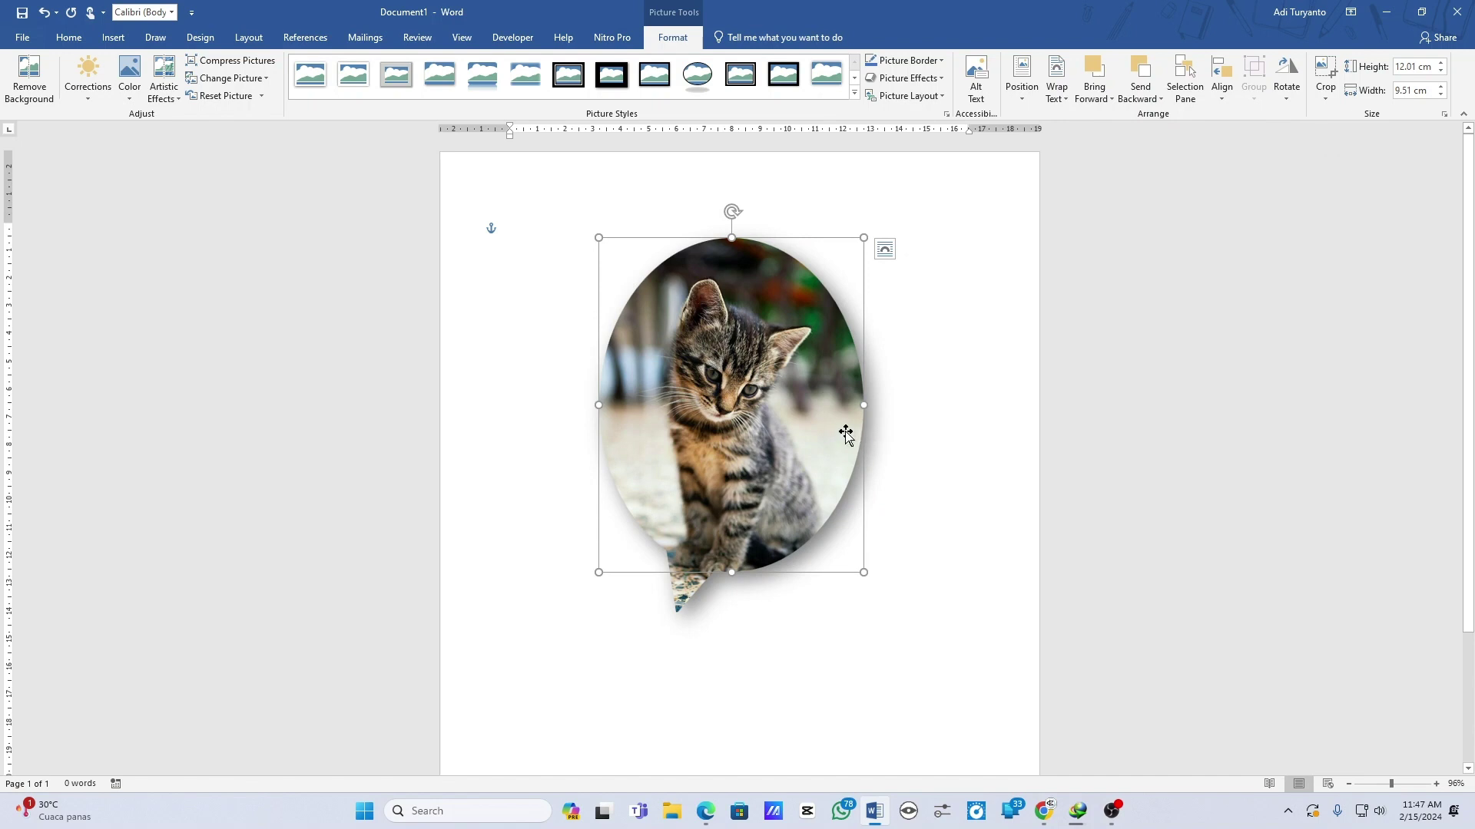
drag(772, 428, 793, 423)
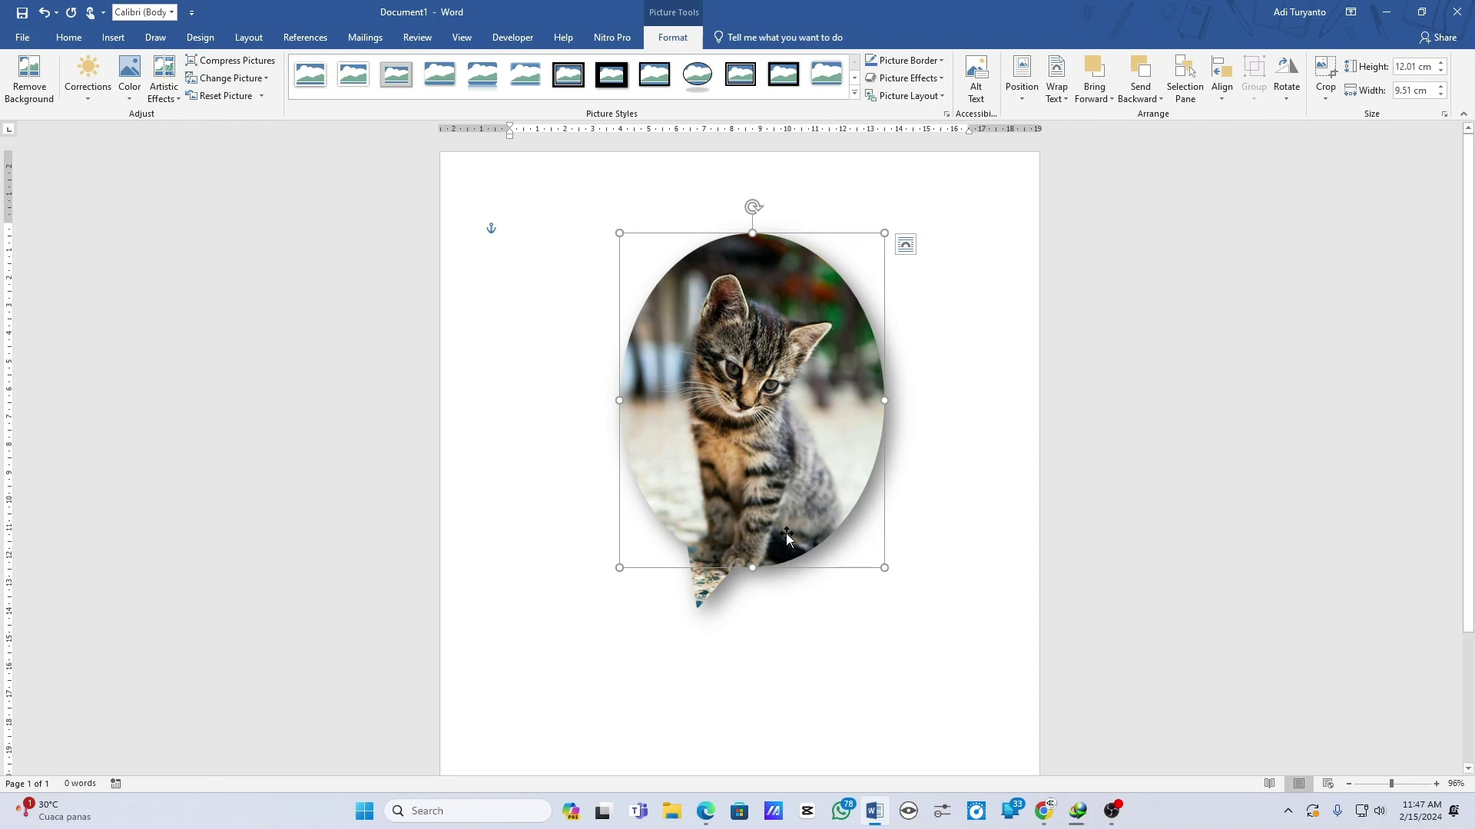
drag(770, 428, 749, 449)
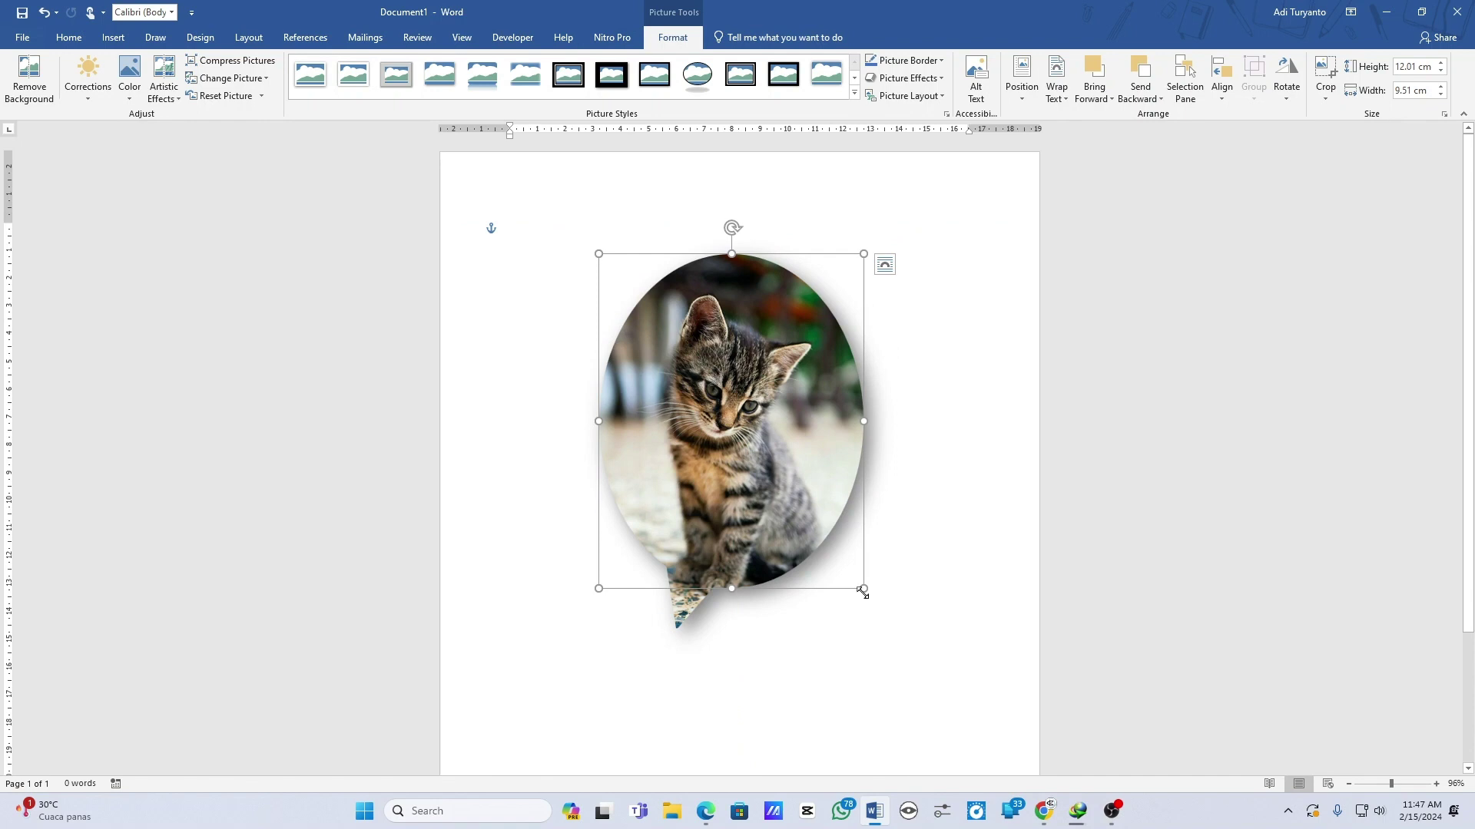
Undo twice to restore the rectangular 12.01 × 9.51 cm picture
key(ctrl+z)
key(ctrl+z)
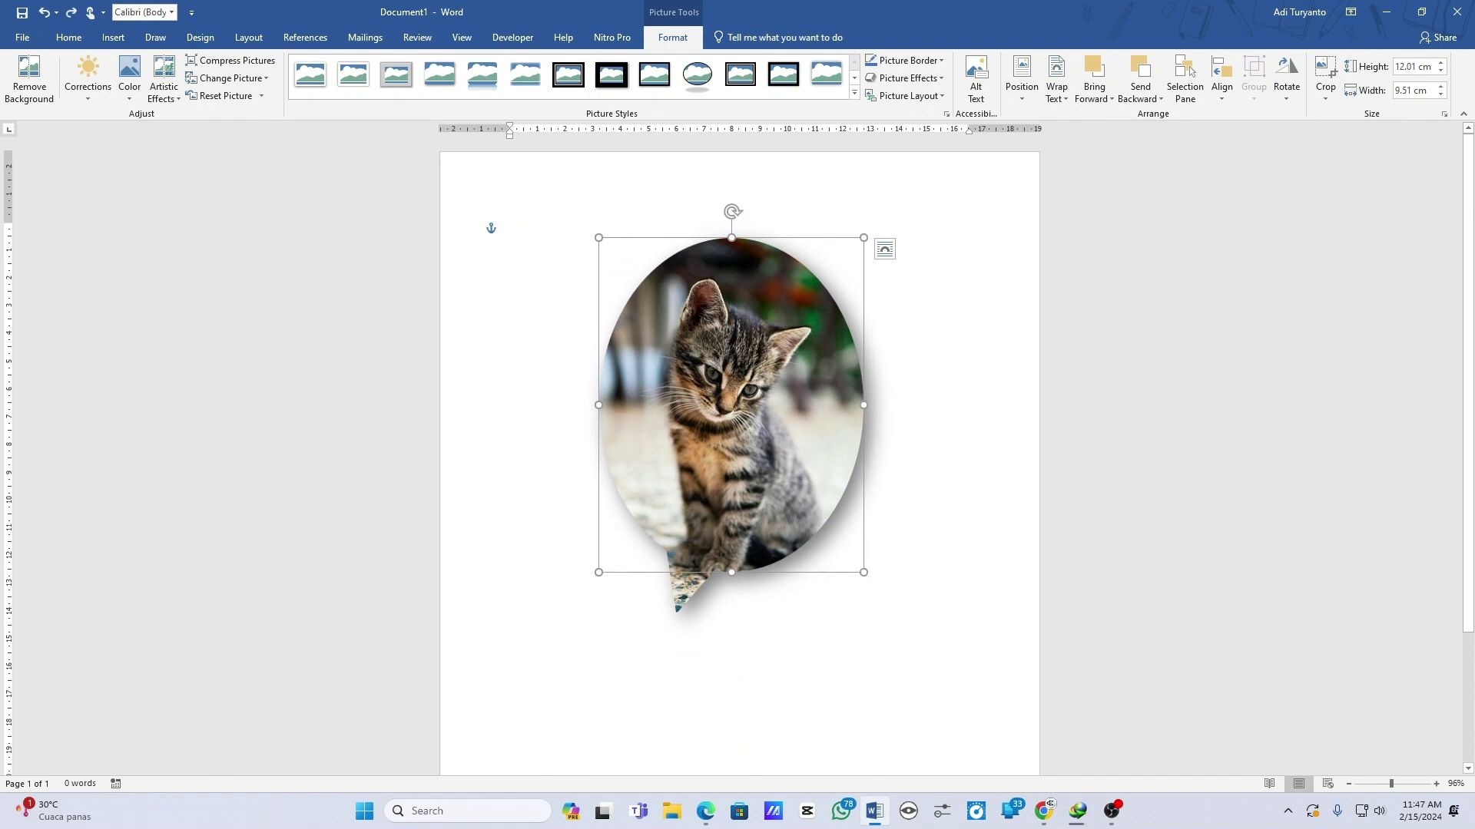
key(ctrl+z)
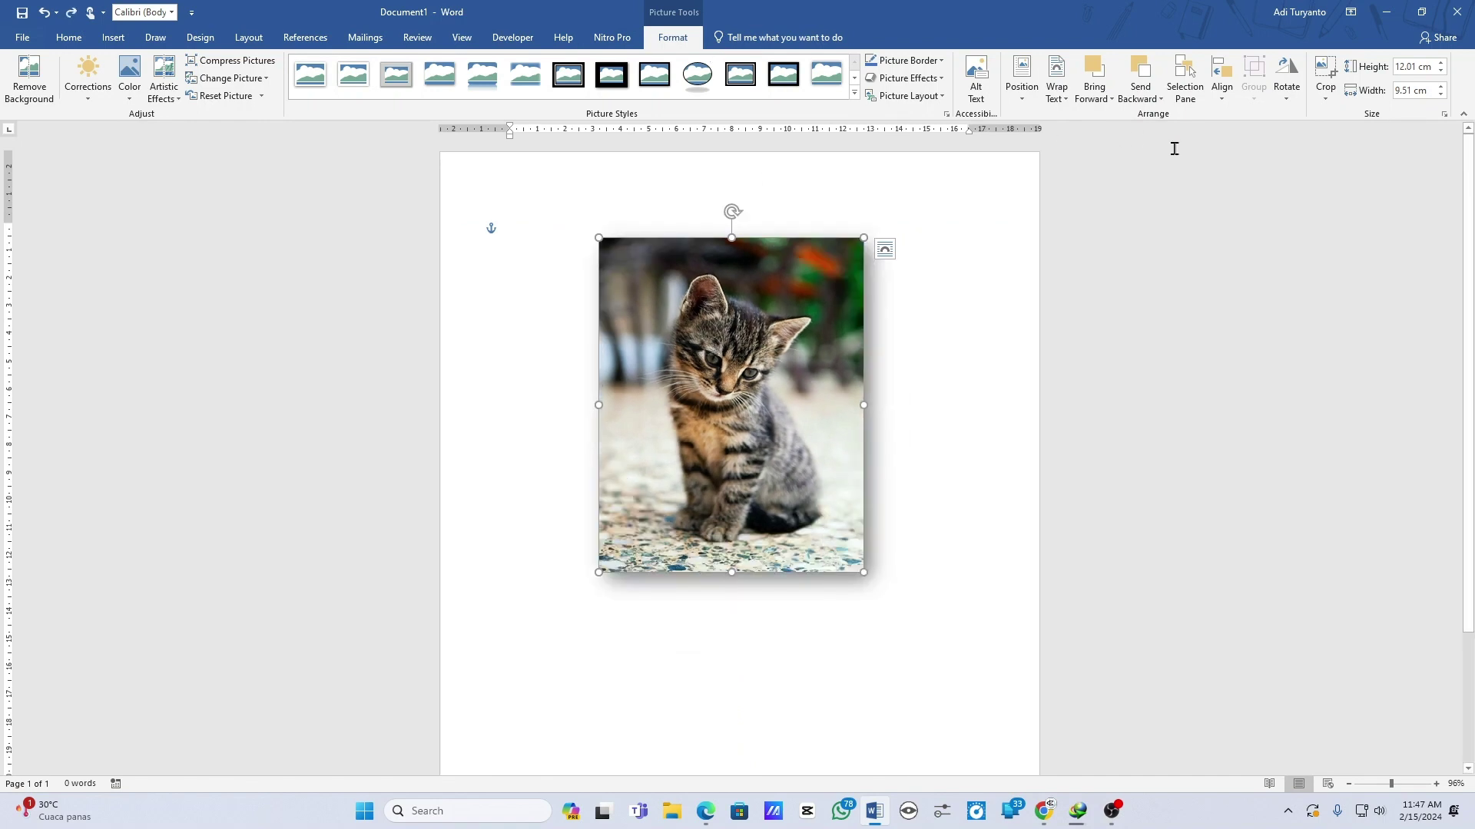
click(1326, 92)
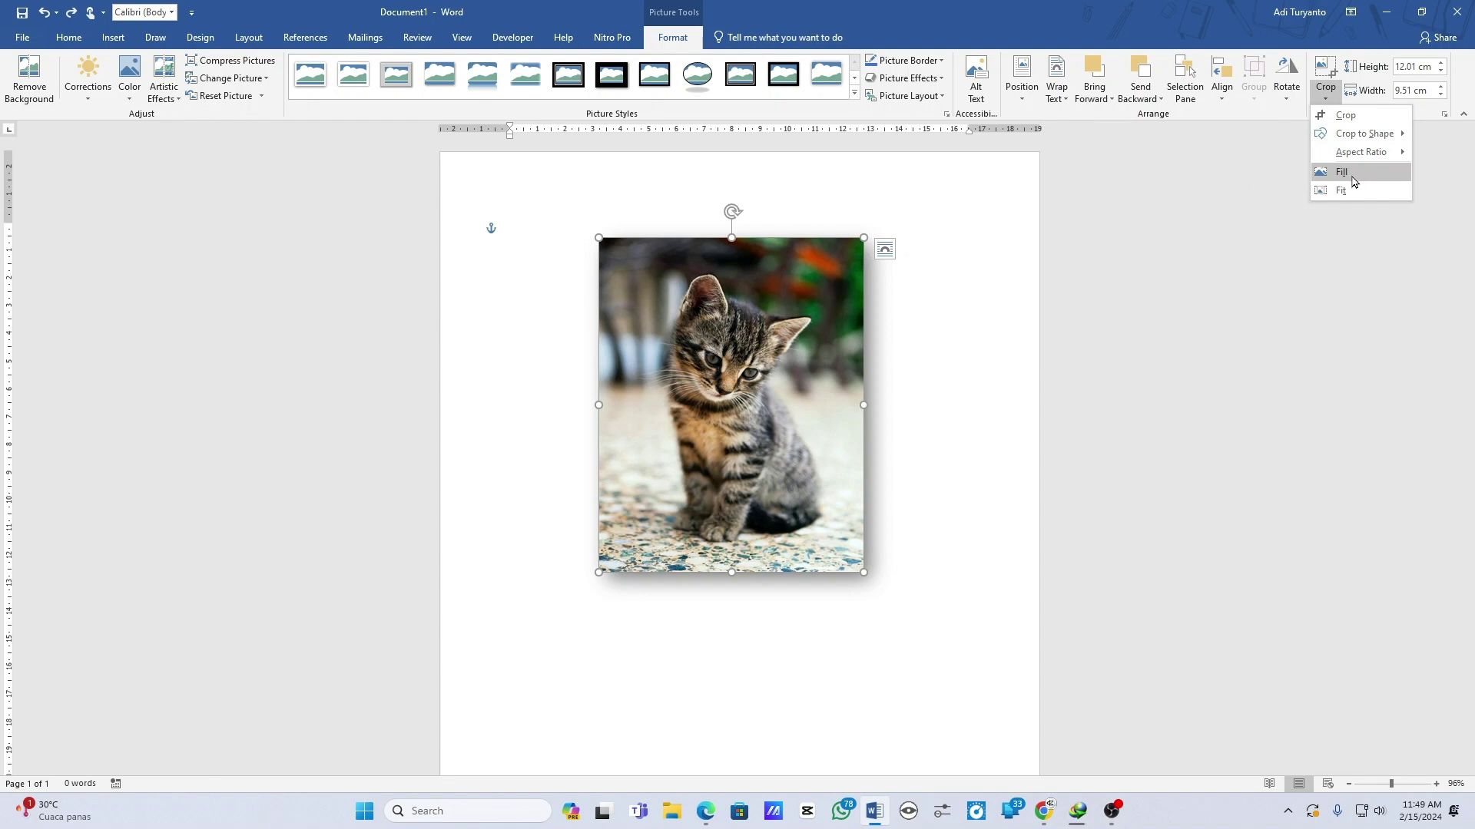
Apply Crop > Fill and drag the kitten image to reposition it inside the crop frame
click(1354, 181)
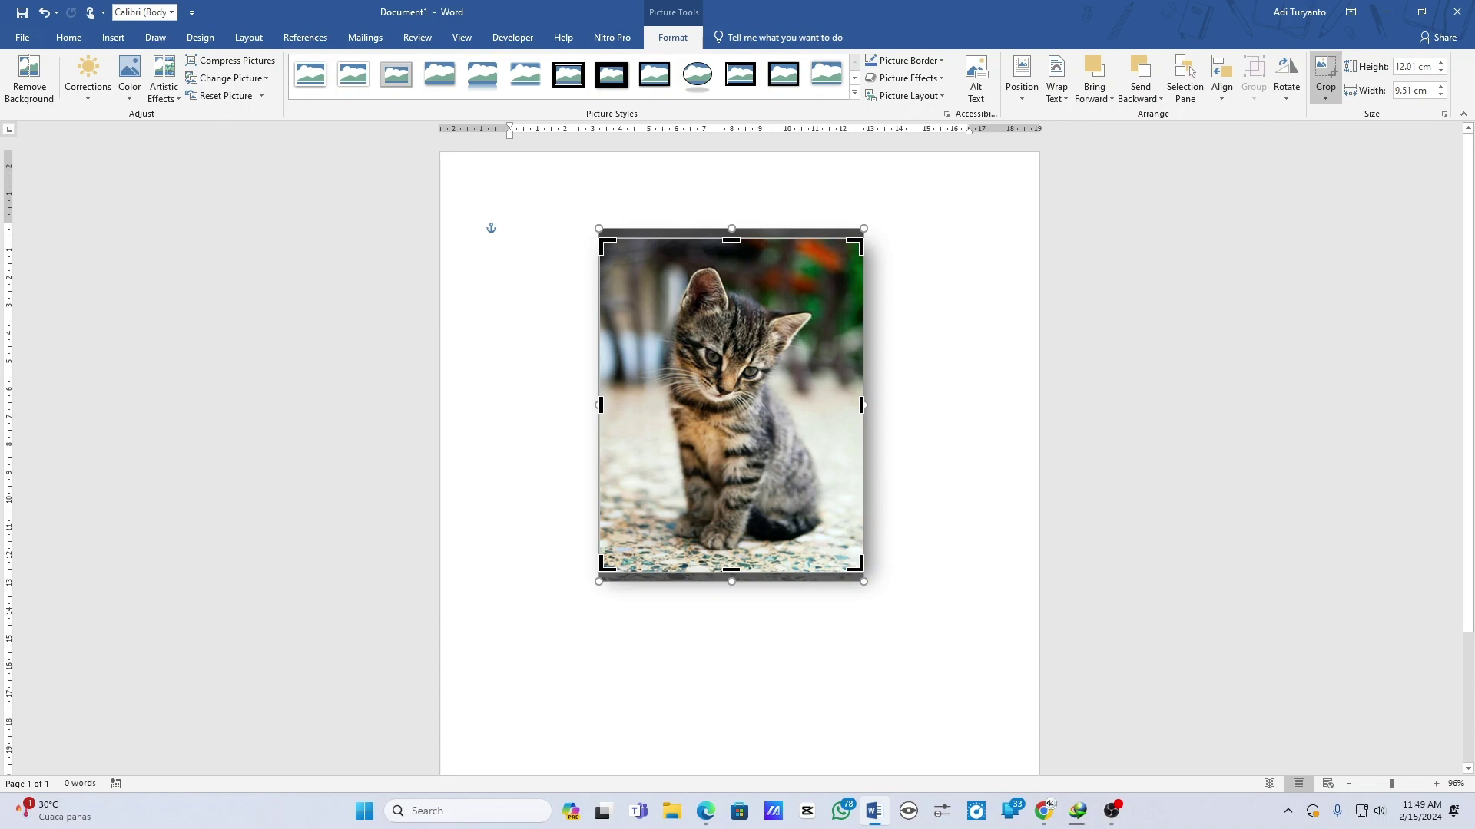
mouse_move(773, 424)
mouse_down()
mouse_move(907, 425)
mouse_move(788, 466)
mouse_up()
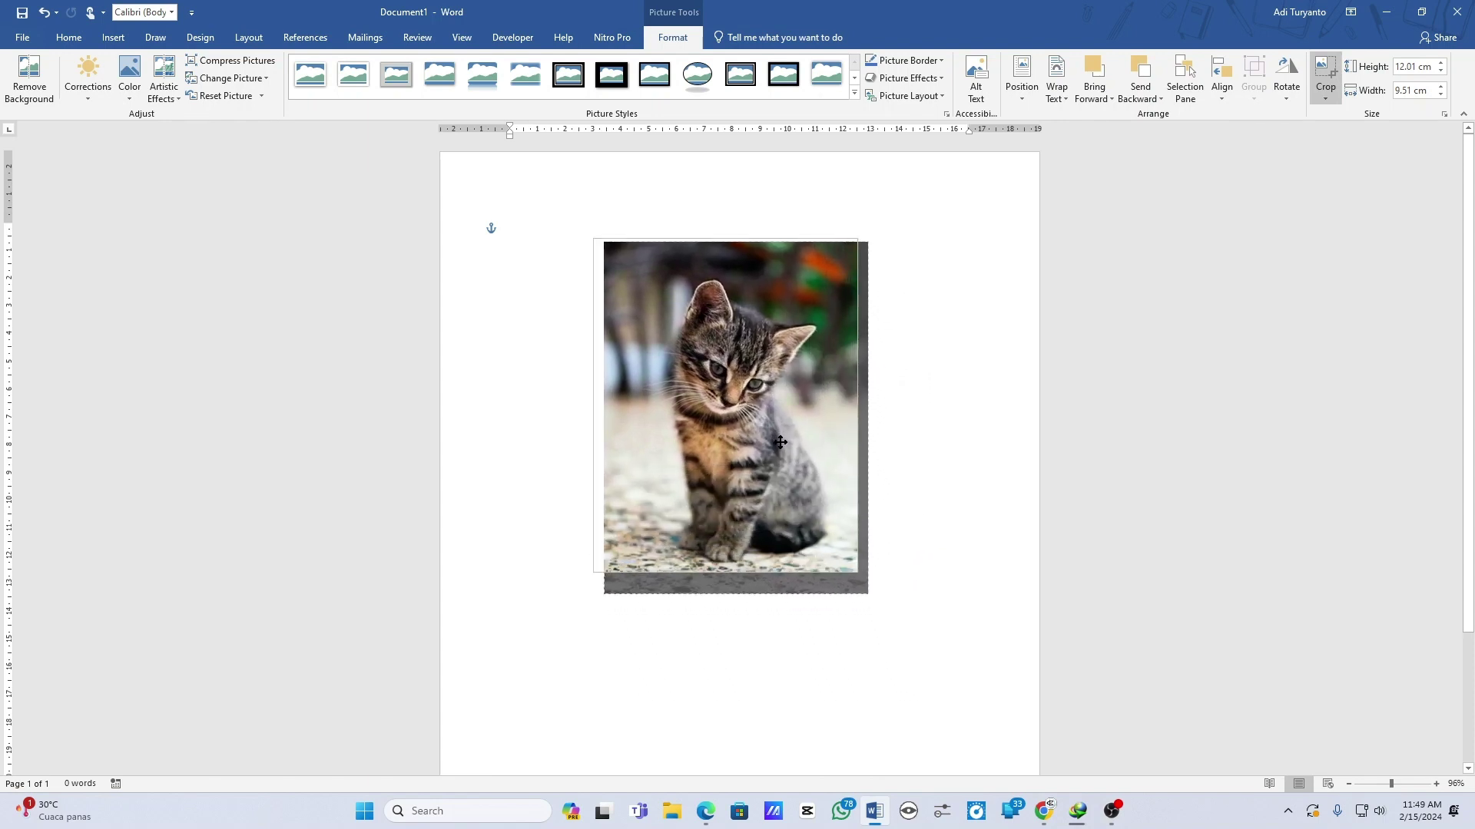
drag(789, 466, 770, 439)
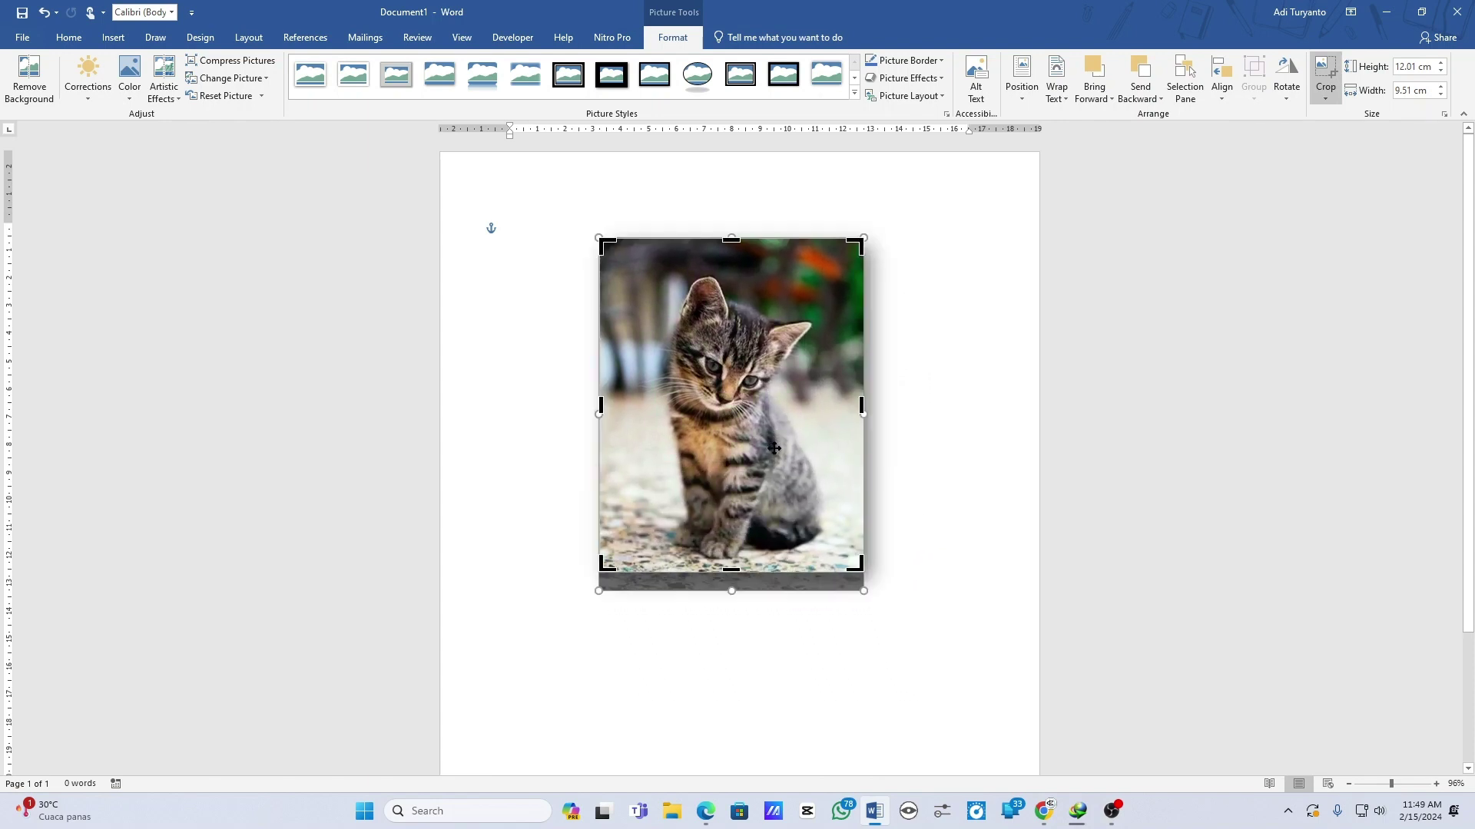
click(1320, 100)
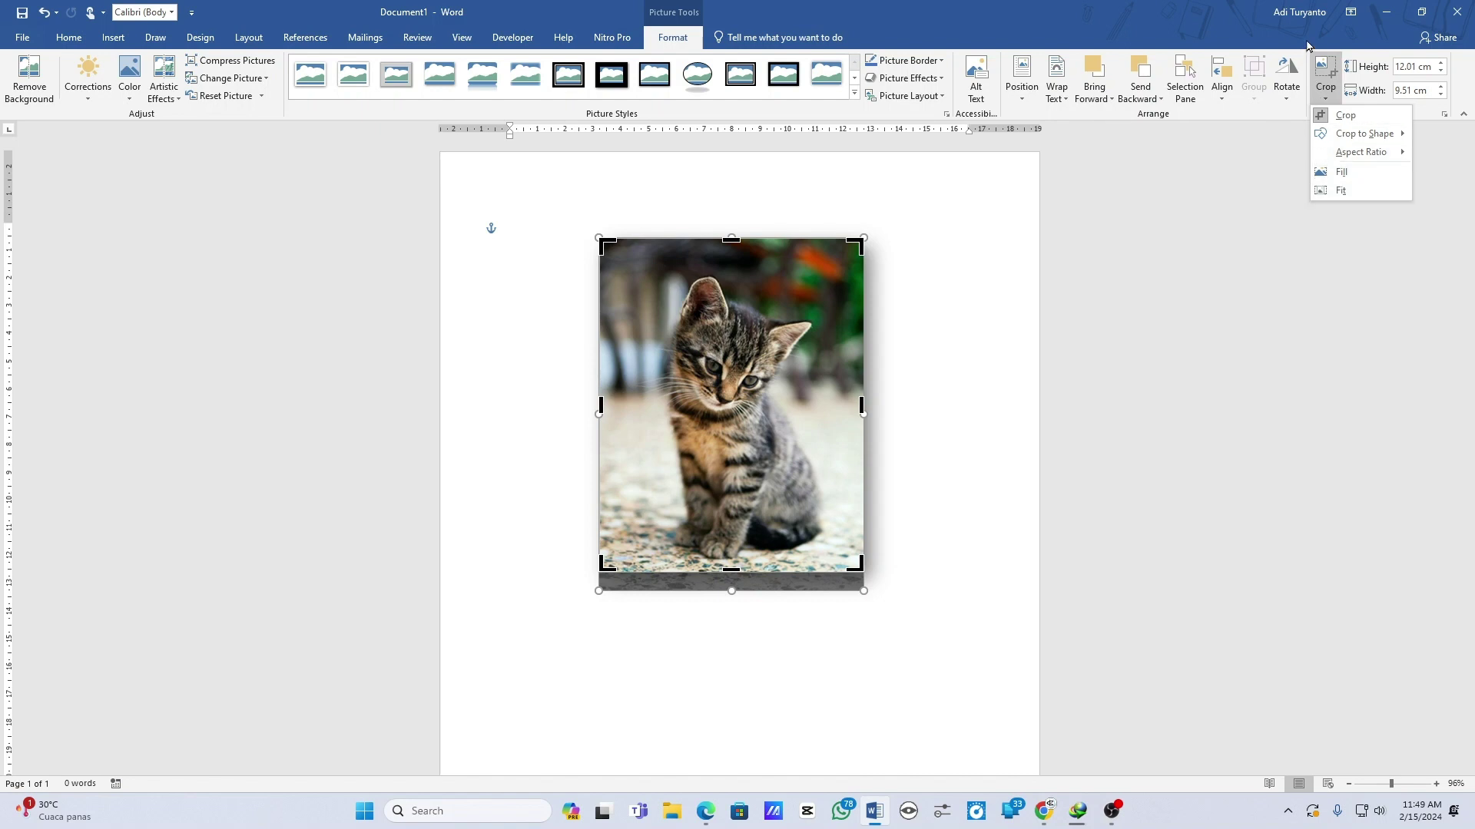
click(1427, 120)
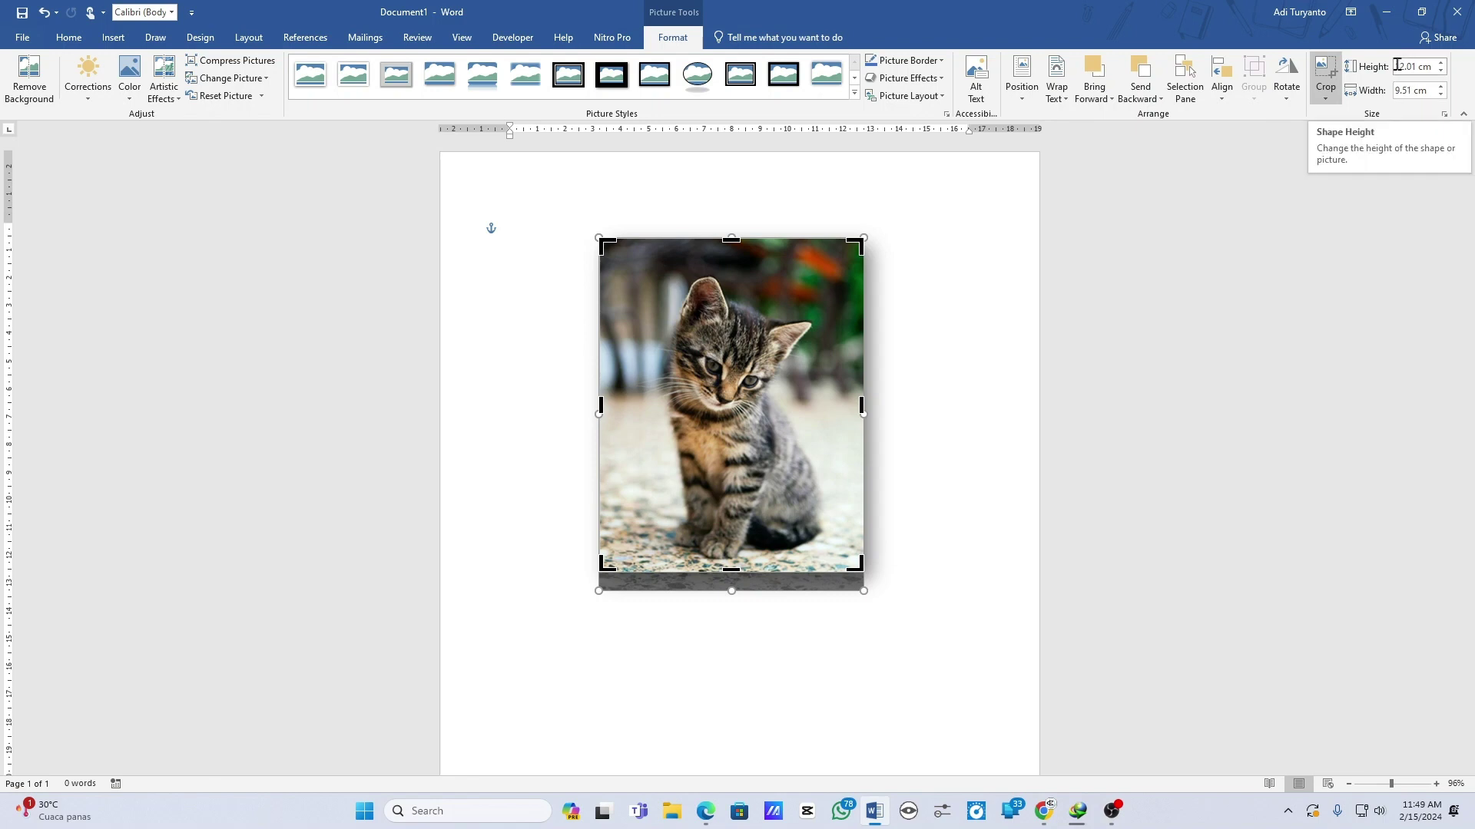
Set width to 3 cm, adjust height to 3.9 cm (3.09 cm wide), and exit cropping
click(1396, 66)
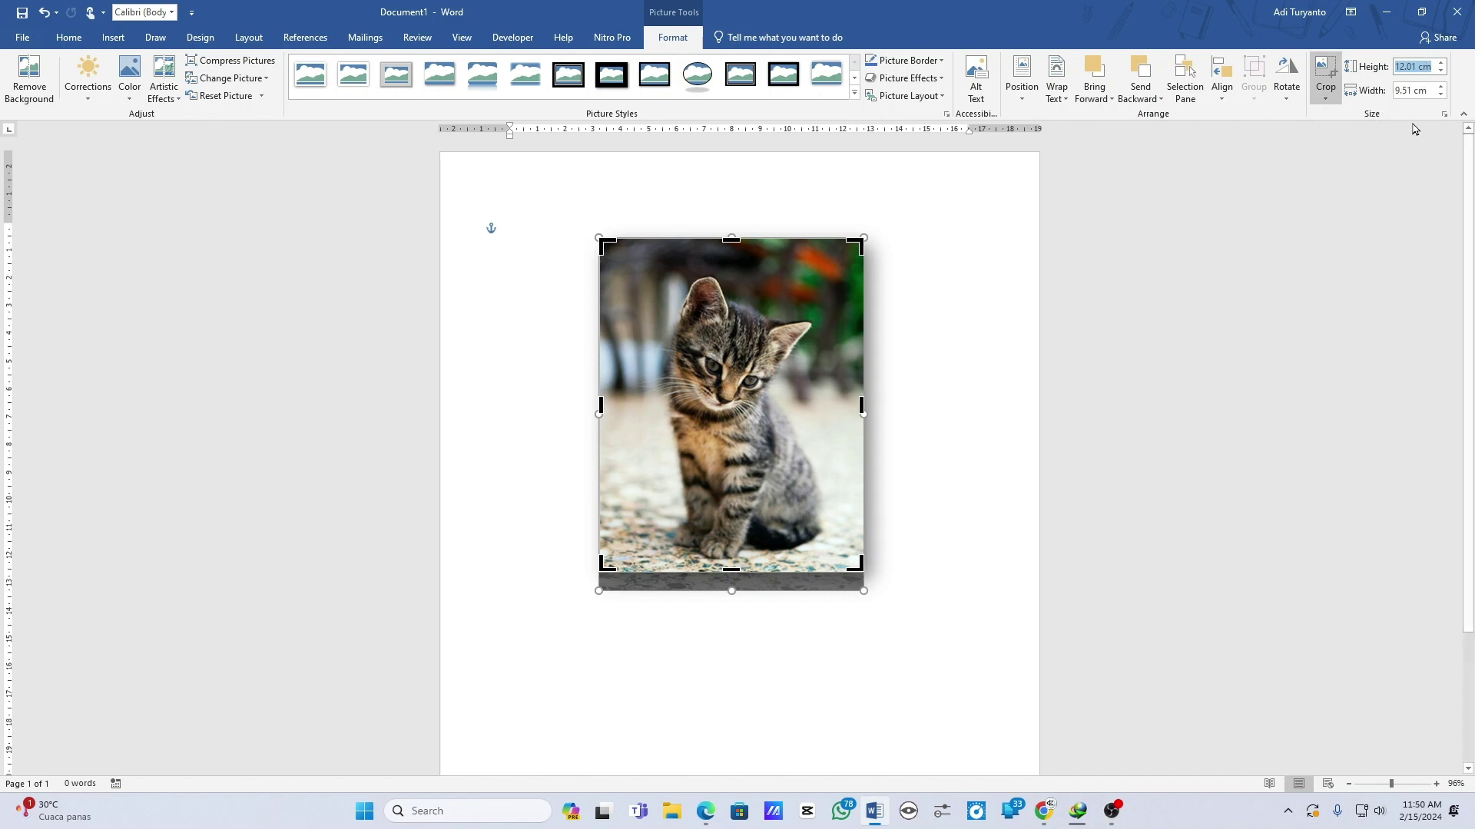
click(1415, 92)
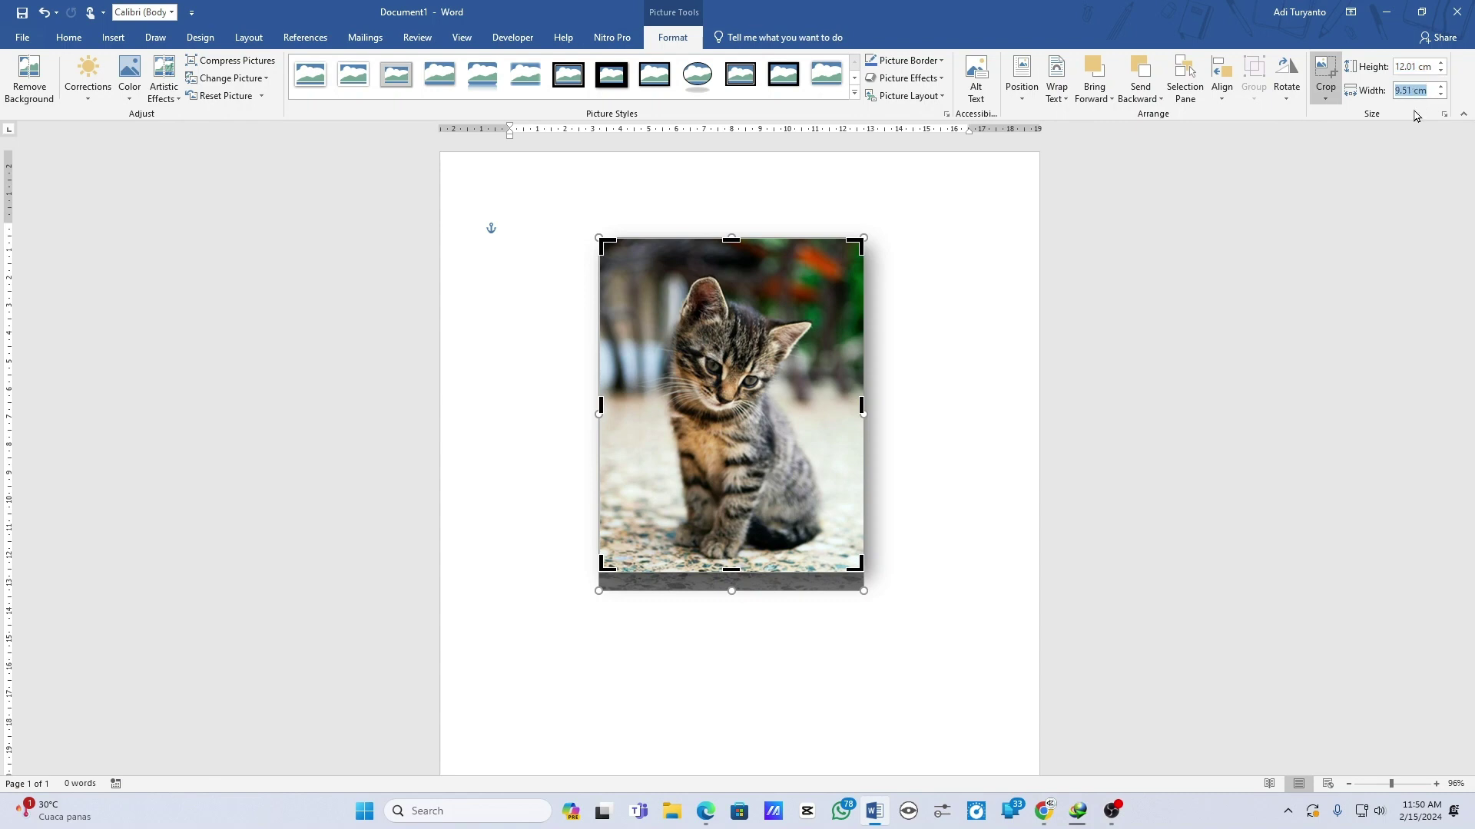
text(3)
key(Return)
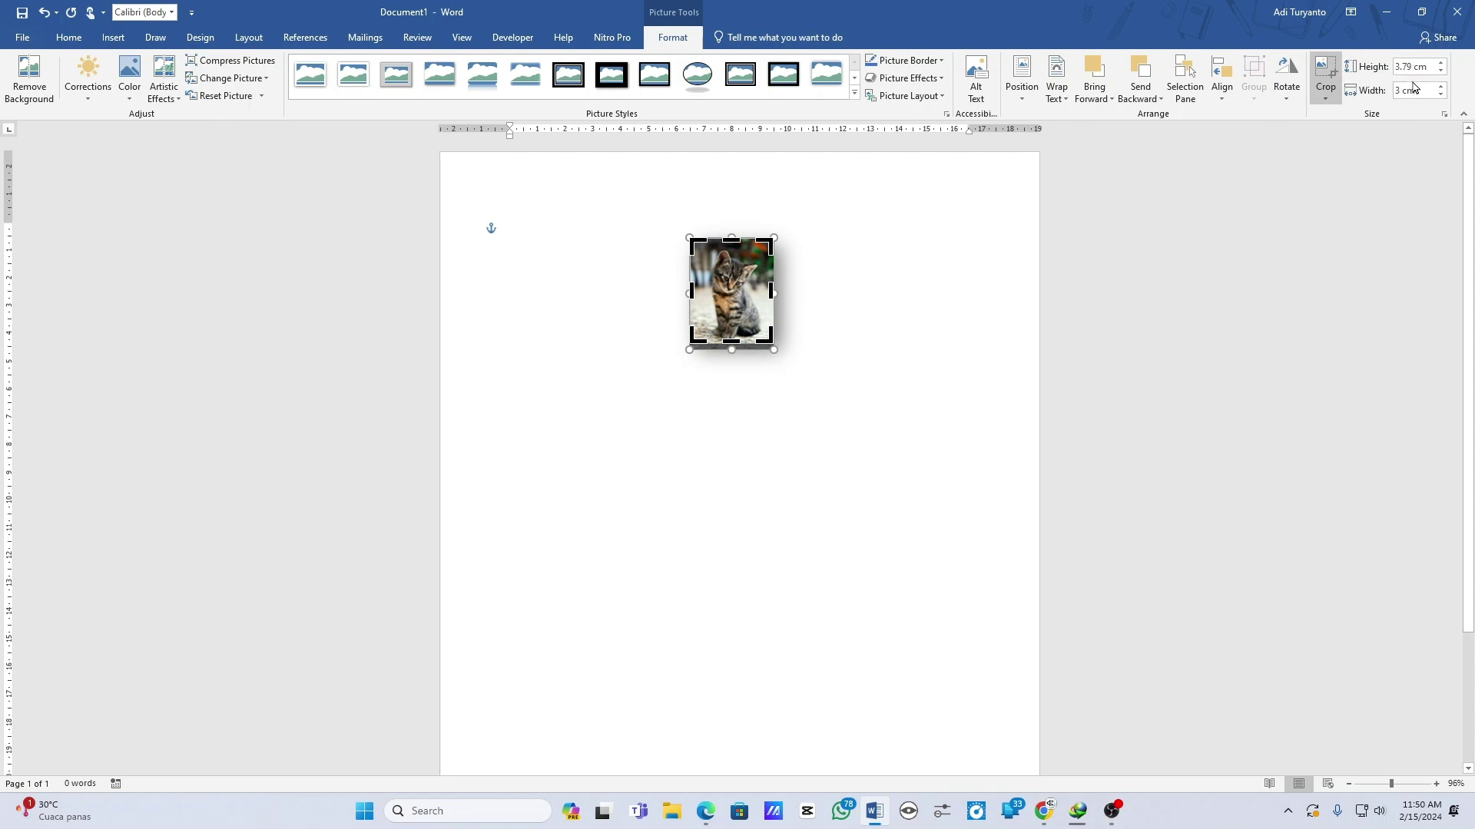
click(1441, 65)
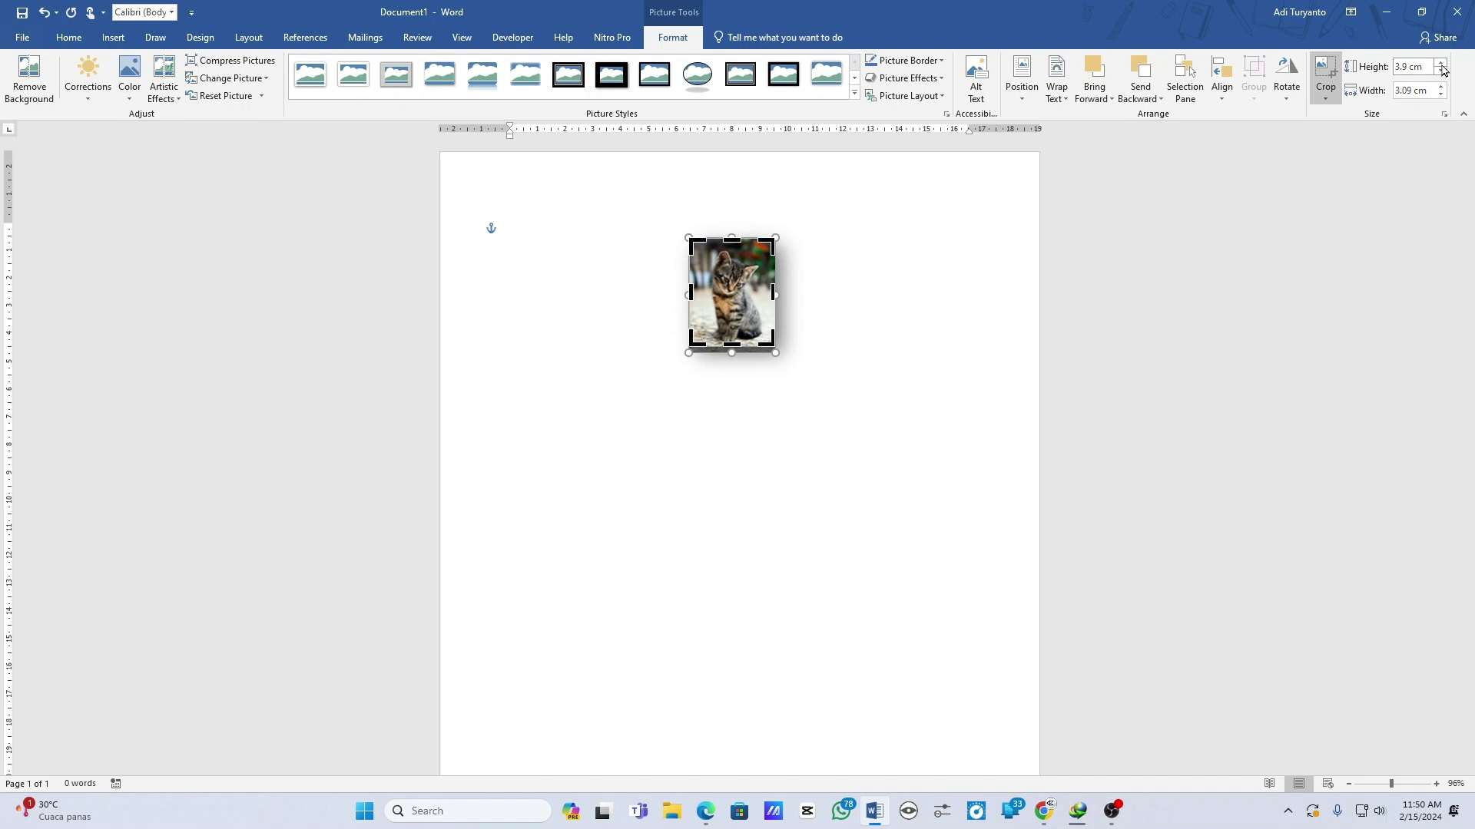
click(1441, 64)
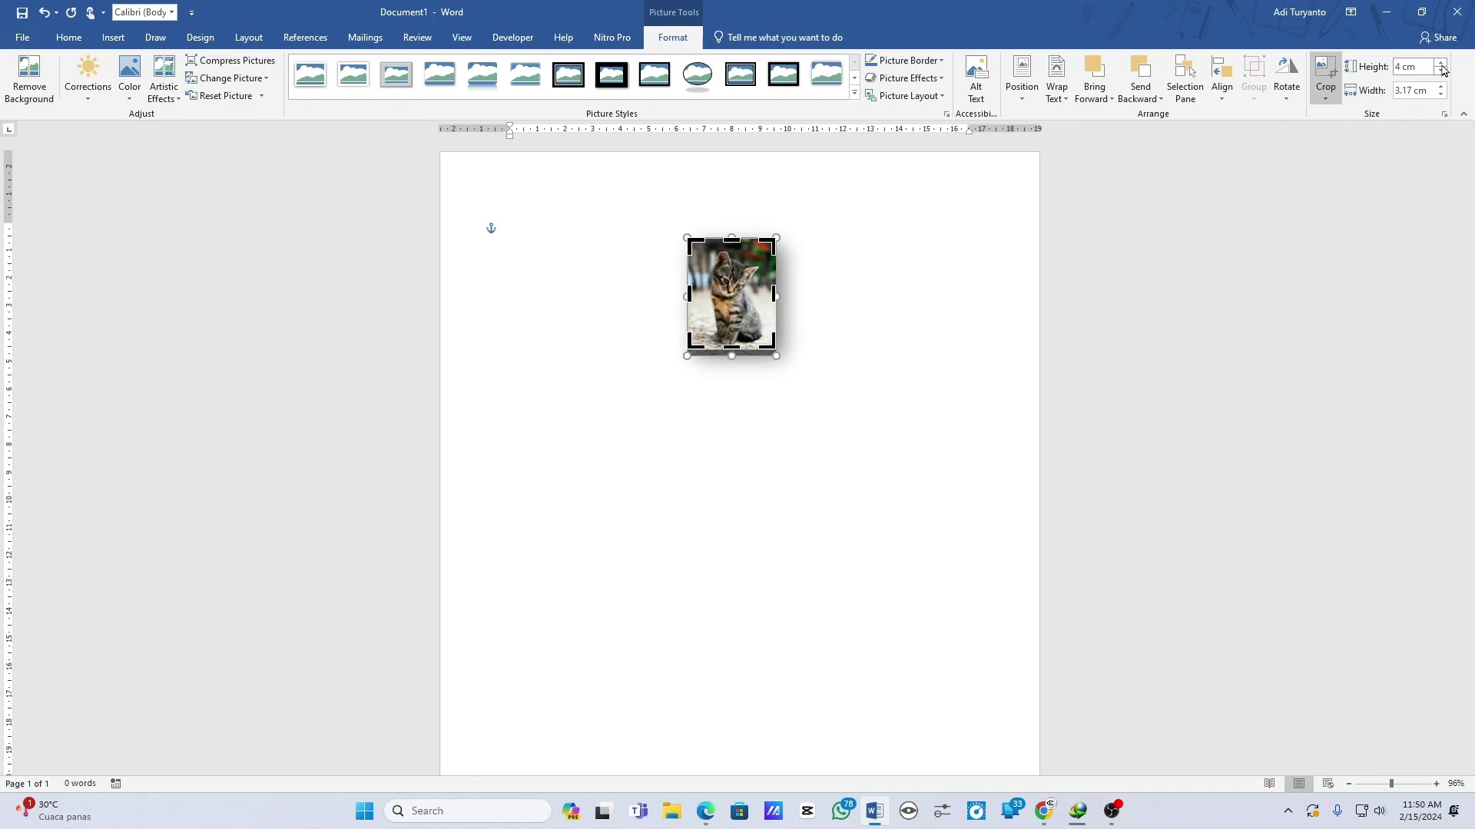
click(1442, 72)
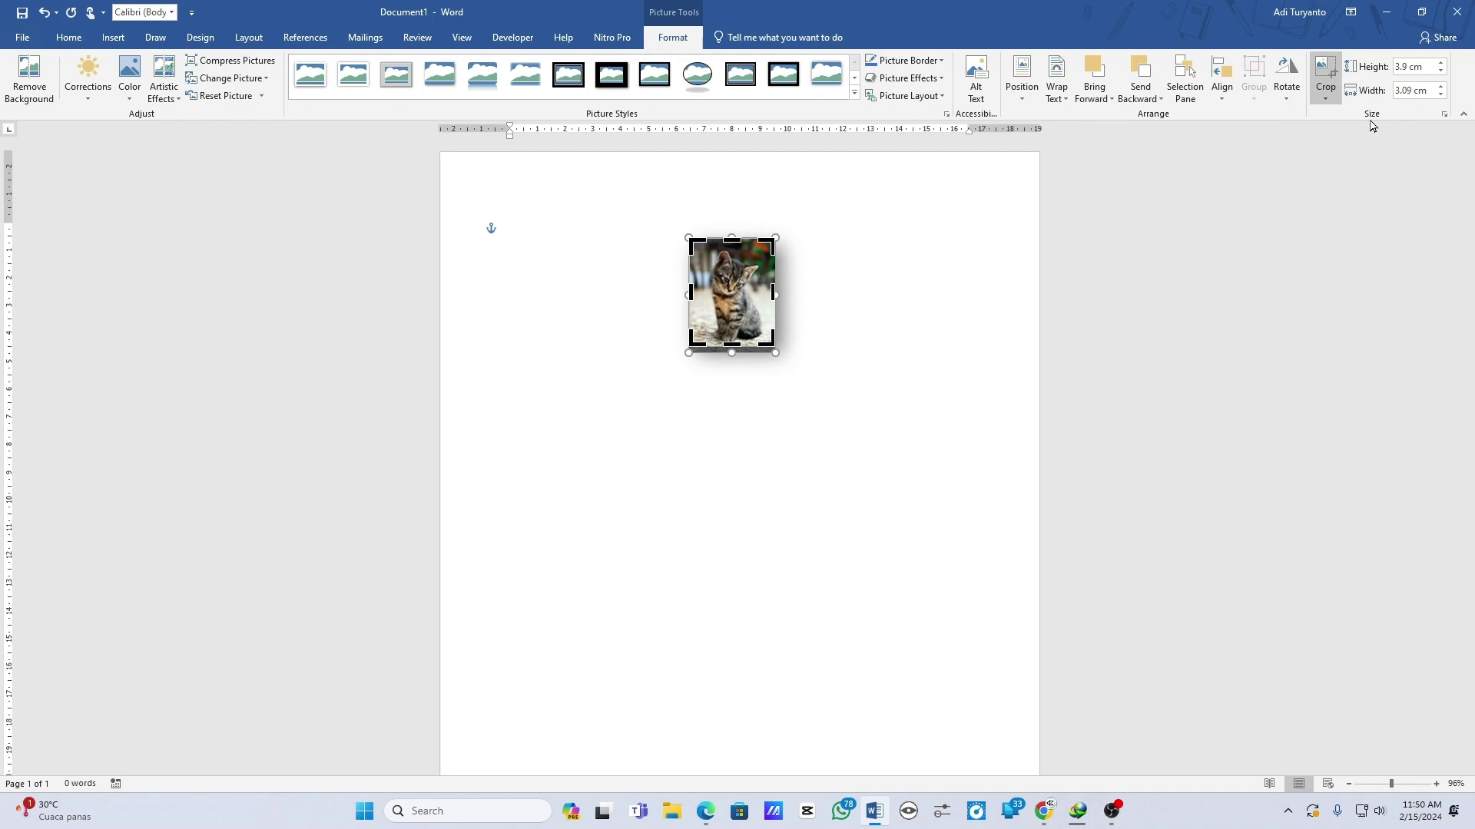
click(999, 196)
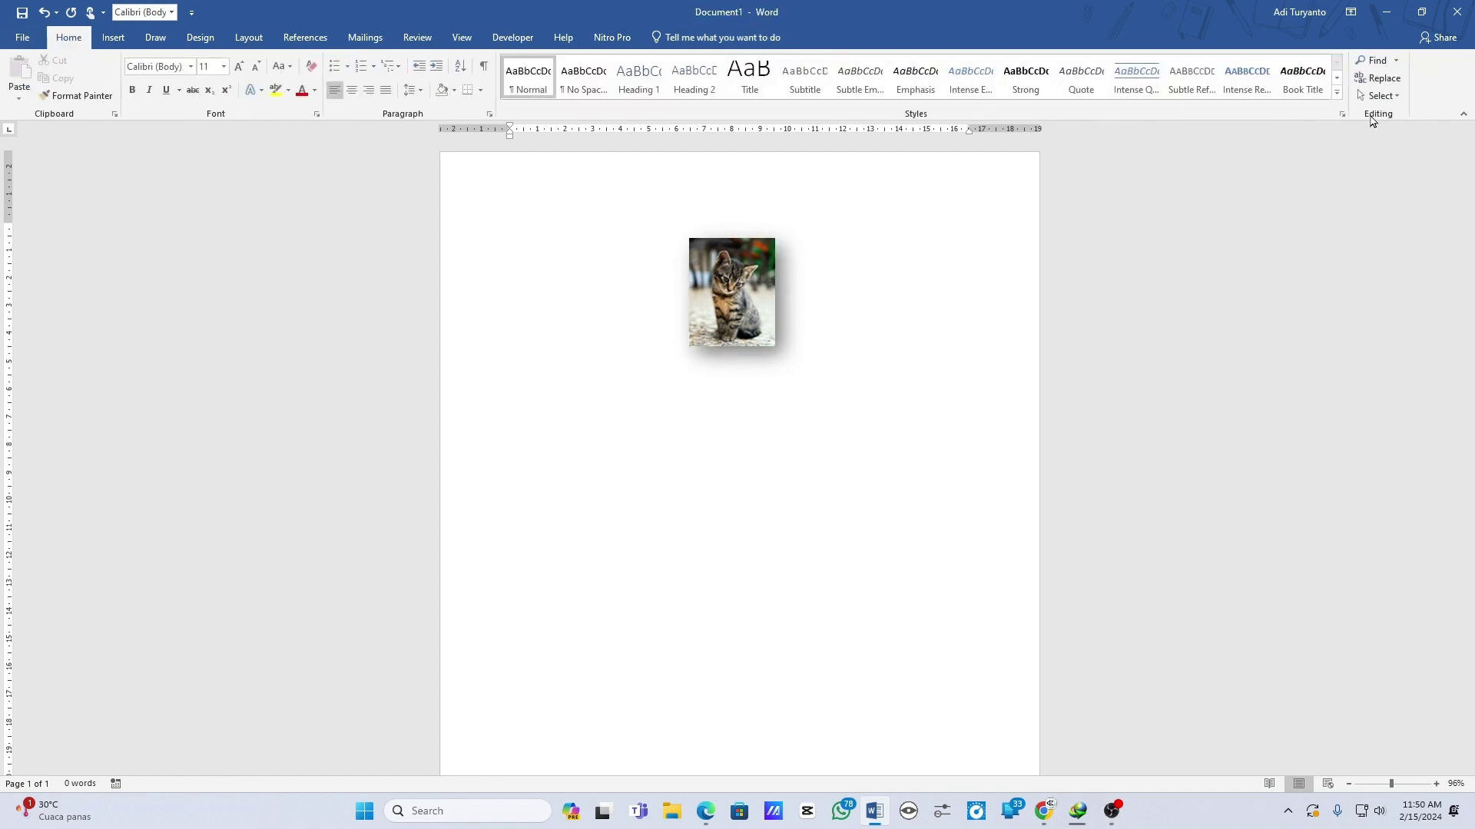
Drag the 3.9 × 3.09 cm kitten photo left and up until it sits against the top-left margin
drag(742, 296, 626, 292)
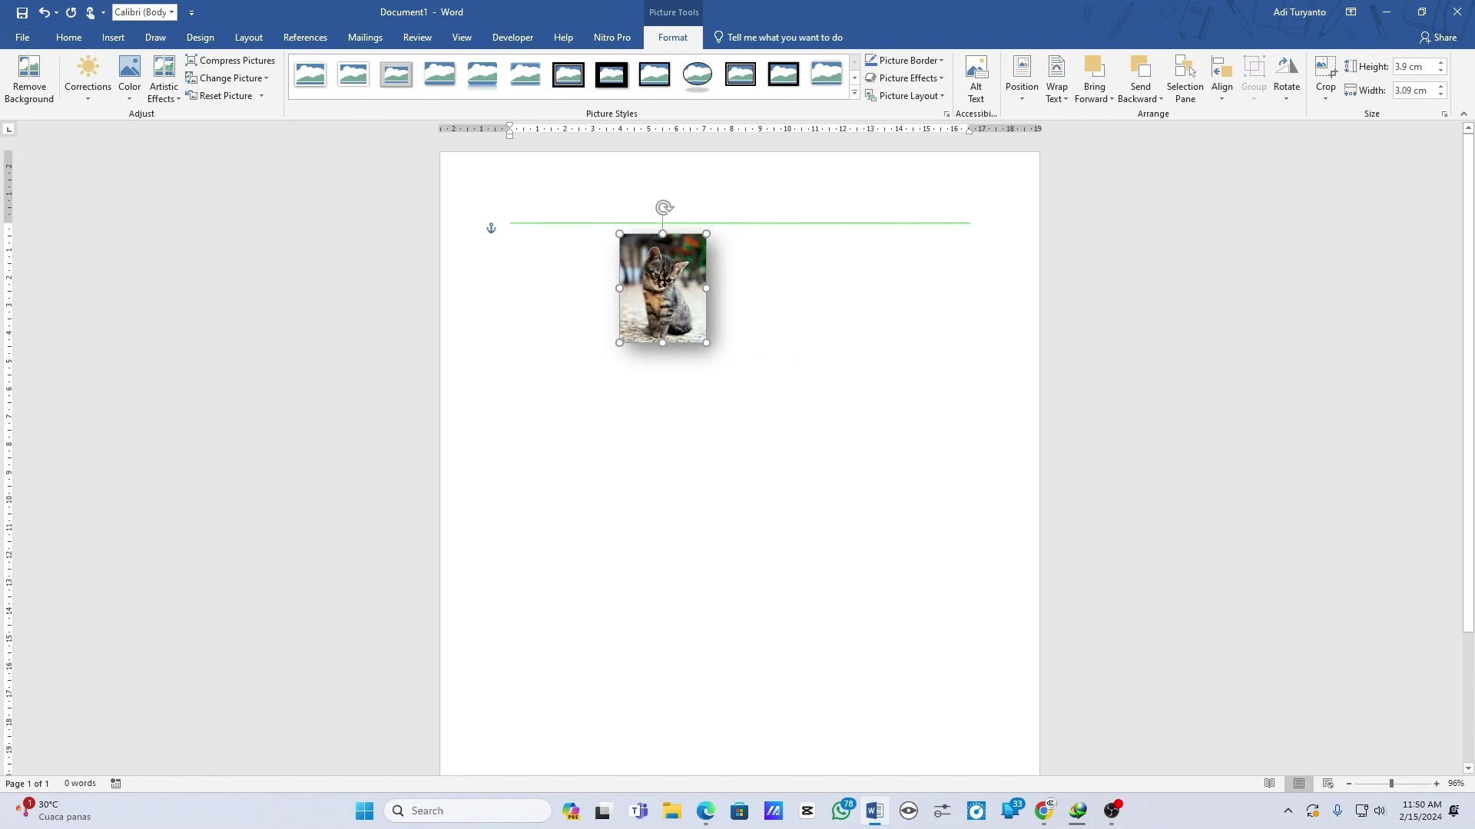
click(738, 338)
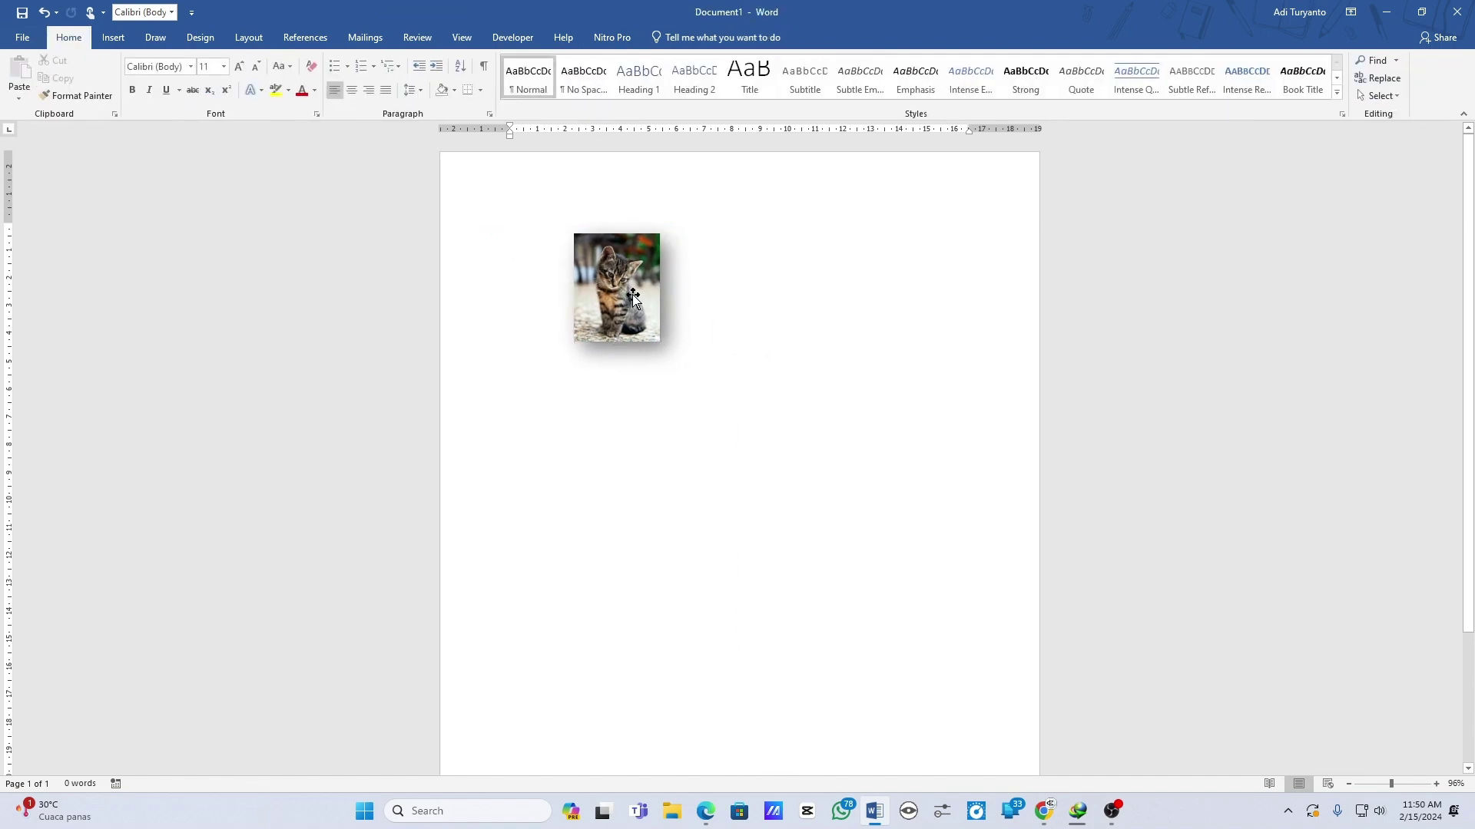
click(633, 298)
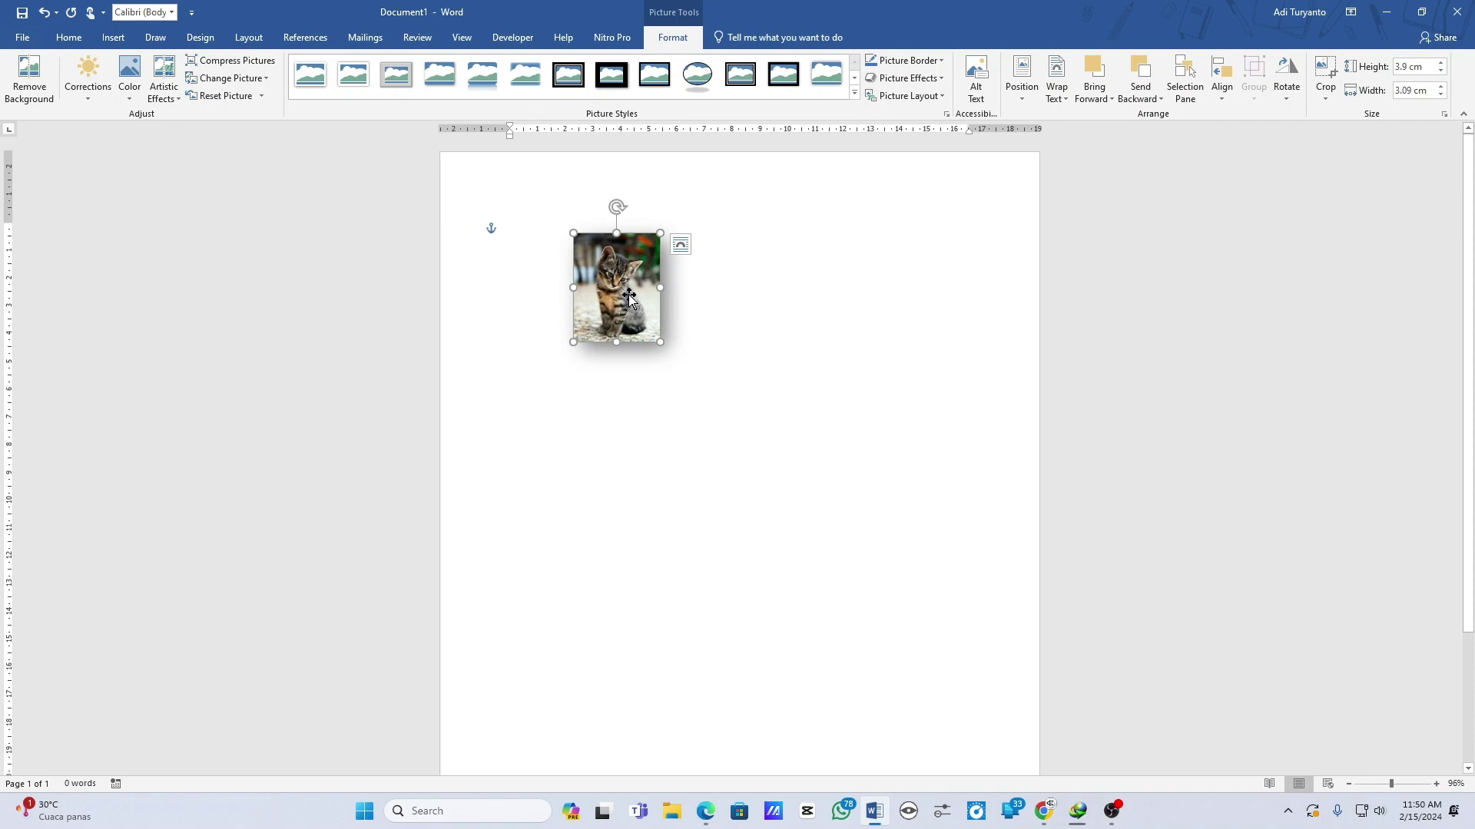
mouse_move(628, 294)
mouse_down()
mouse_move(552, 251)
mouse_move(580, 251)
mouse_up()
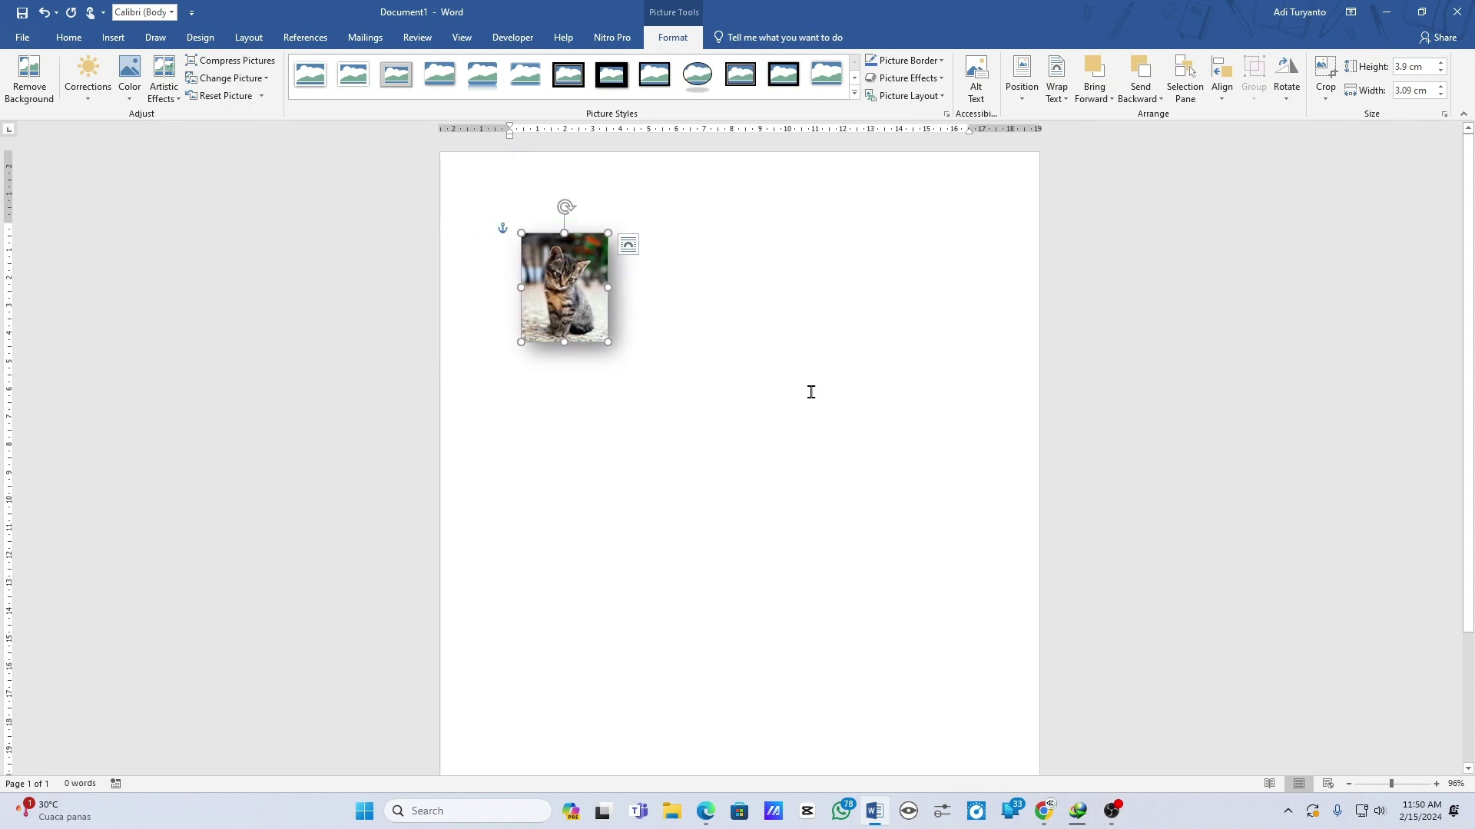
click(850, 410)
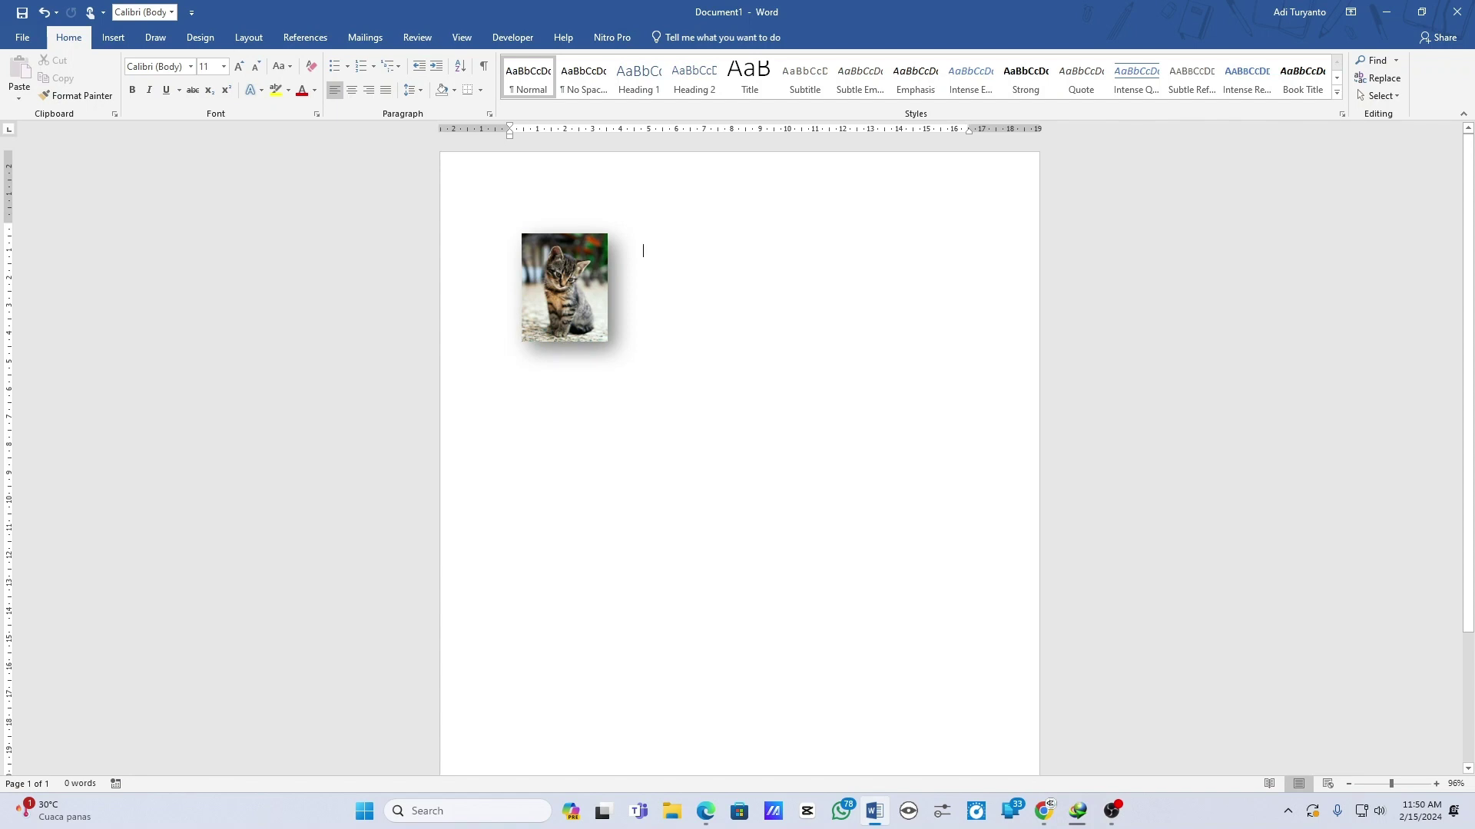
click(588, 301)
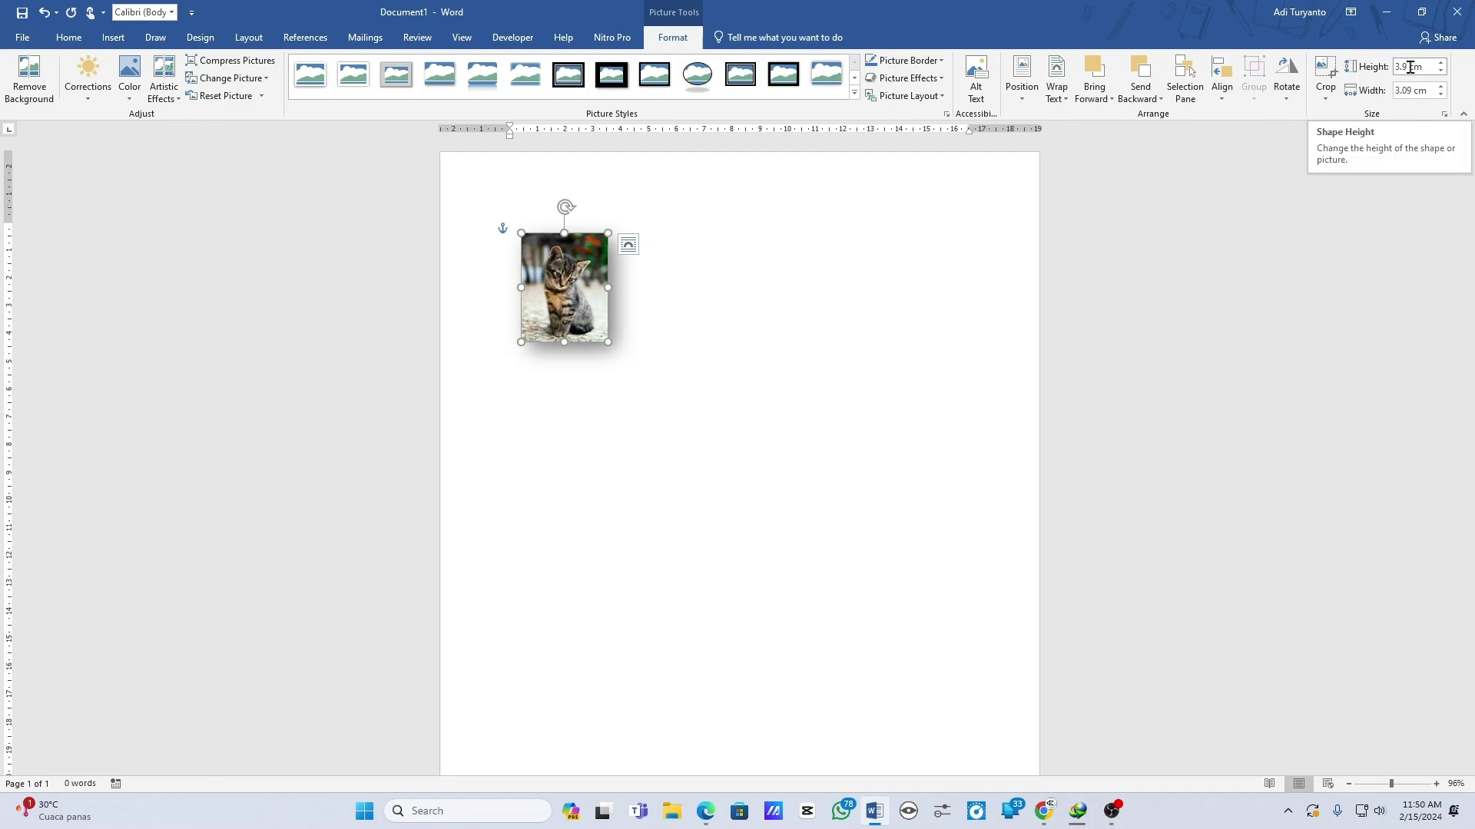
double_click(1409, 89)
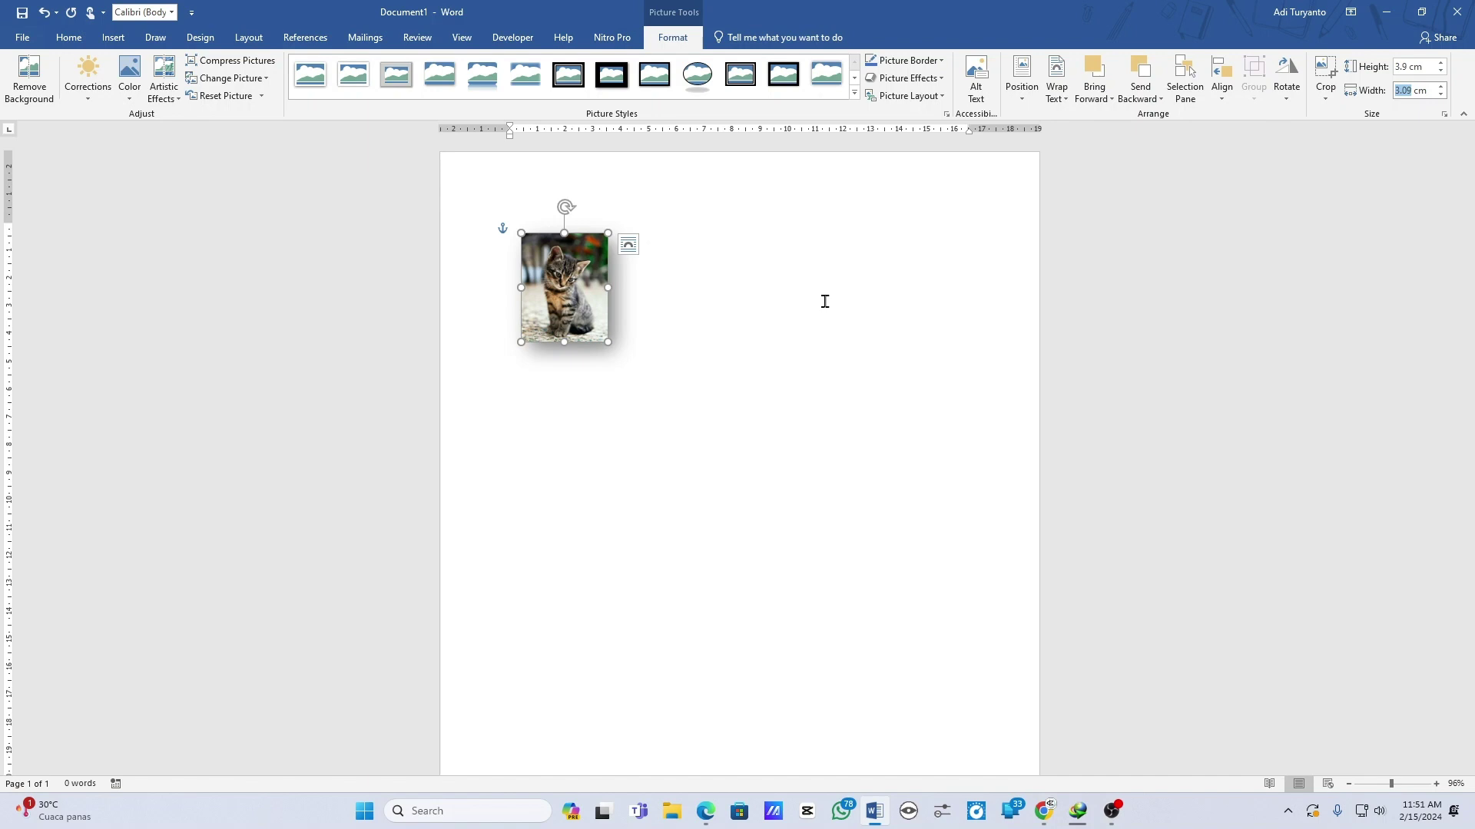
mouse_move(566, 302)
mouse_down()
mouse_move(610, 303)
mouse_move(570, 304)
mouse_move(553, 278)
mouse_up()
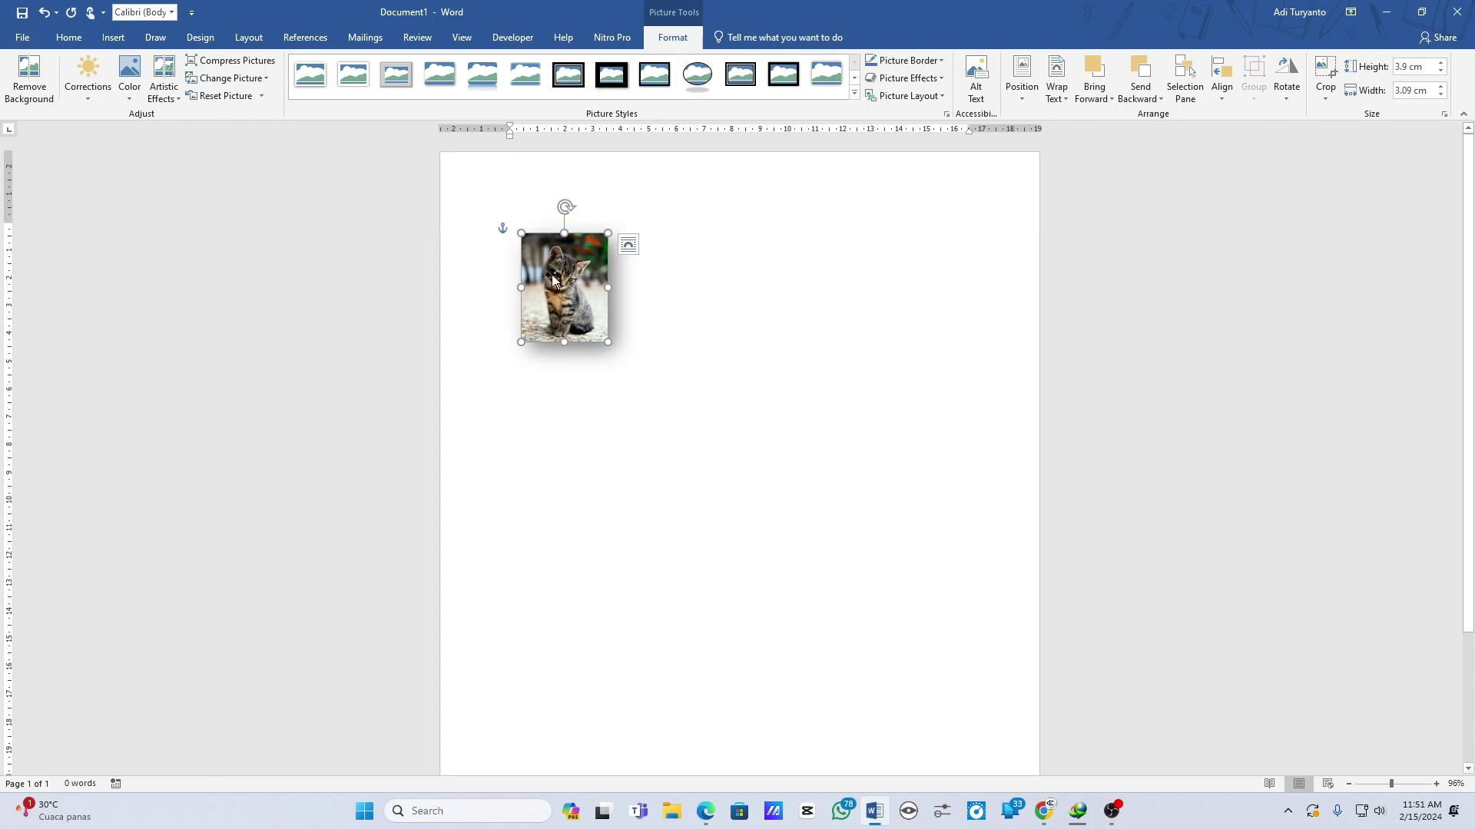